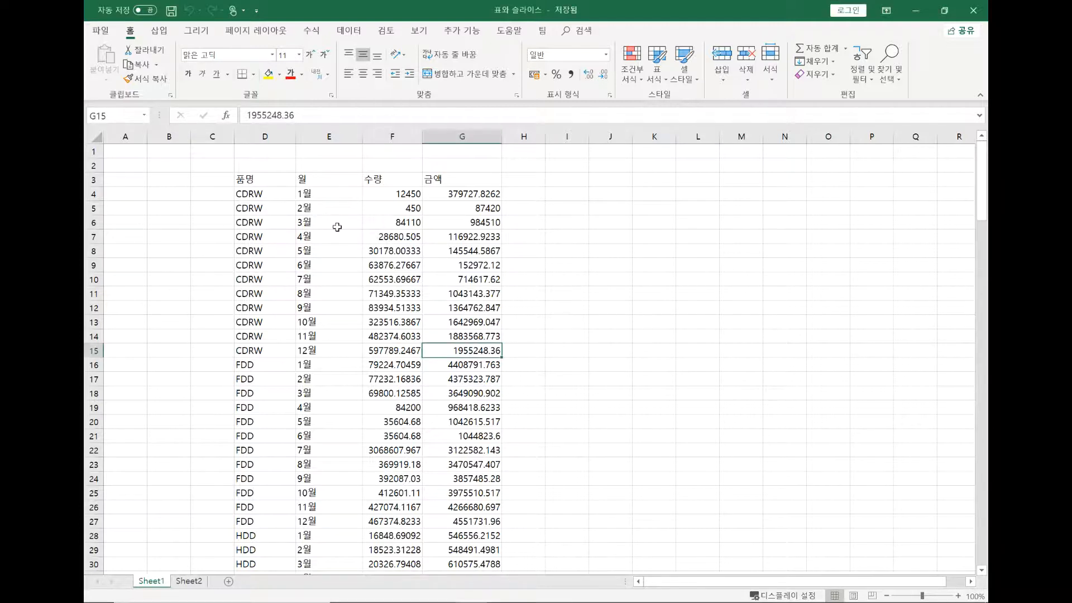
# Center the contents of the whole data range on Sheet1 and apply all borders to it
pyautogui.moveTo(282, 180); pyautogui.dragTo(505, 424)
pyautogui.click(426, 292)
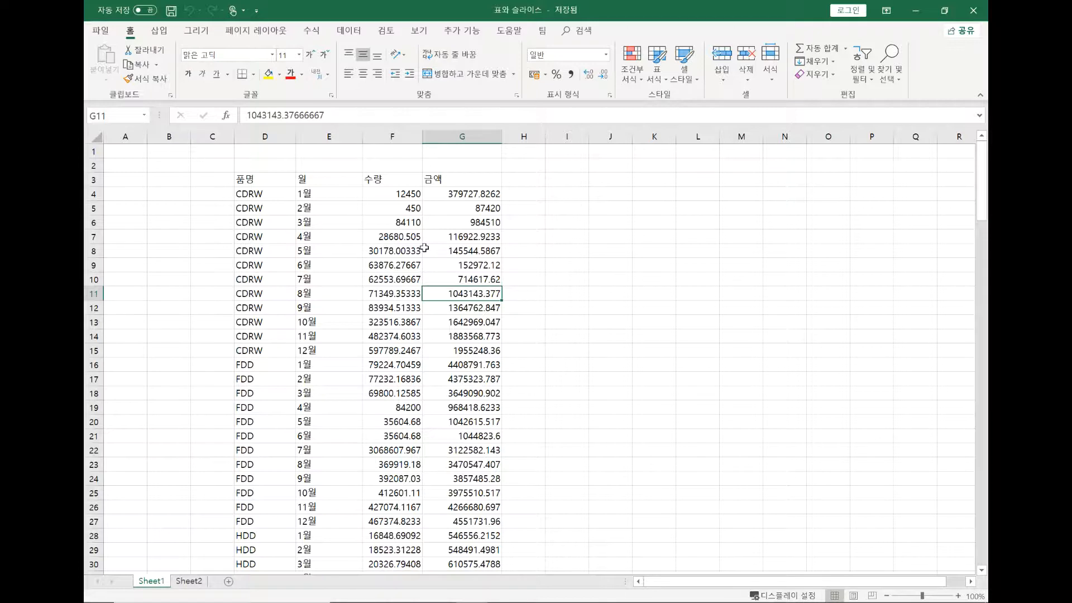
pyautogui.click(343, 276)
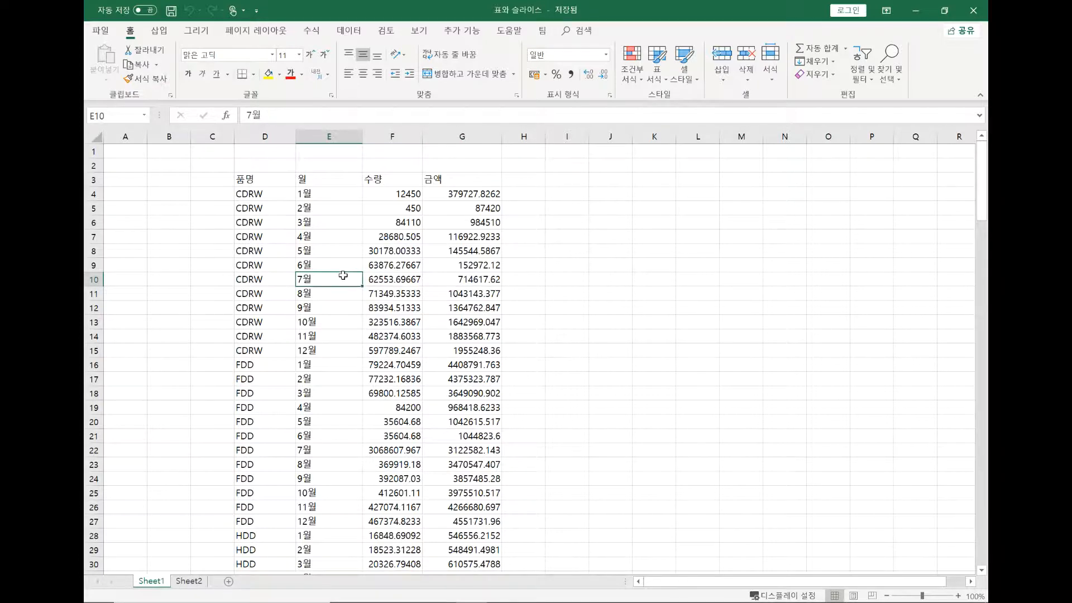
pyautogui.hotkey('ctrl', 'a')
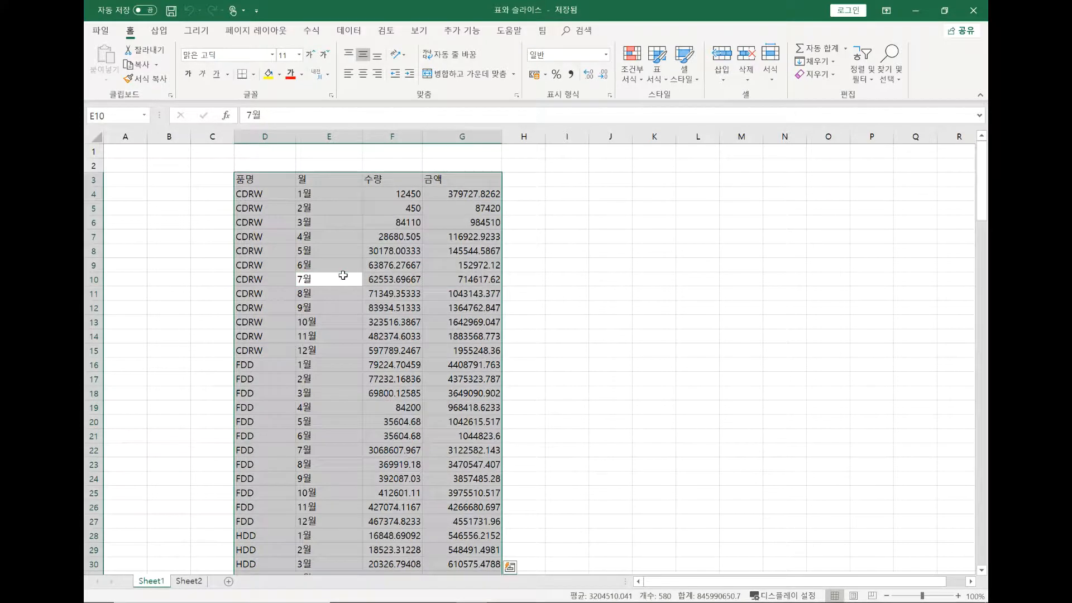
pyautogui.click(362, 77)
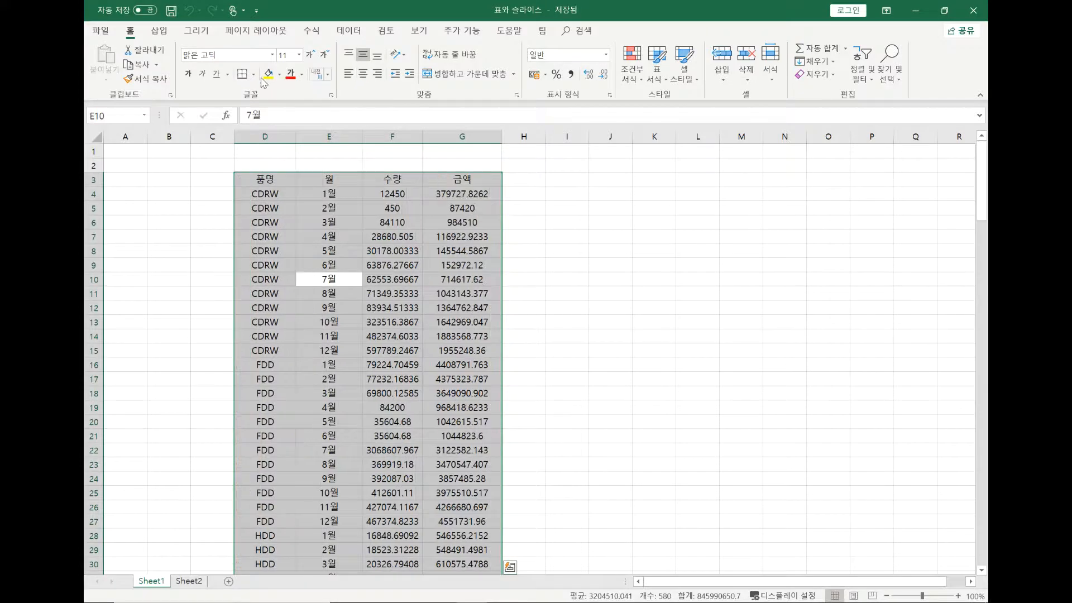
pyautogui.click(254, 75)
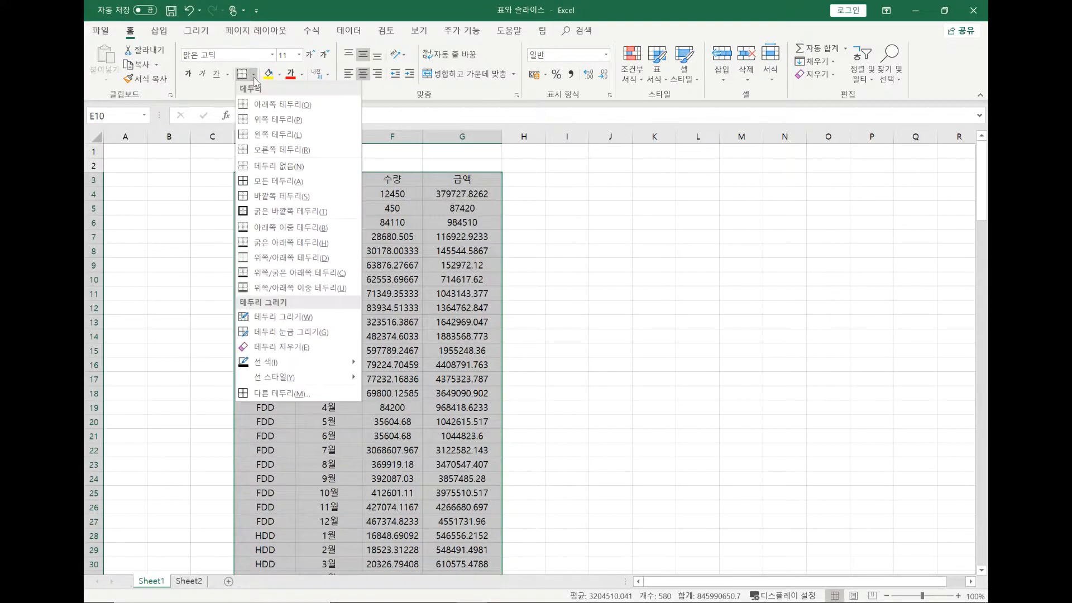
pyautogui.click(269, 180)
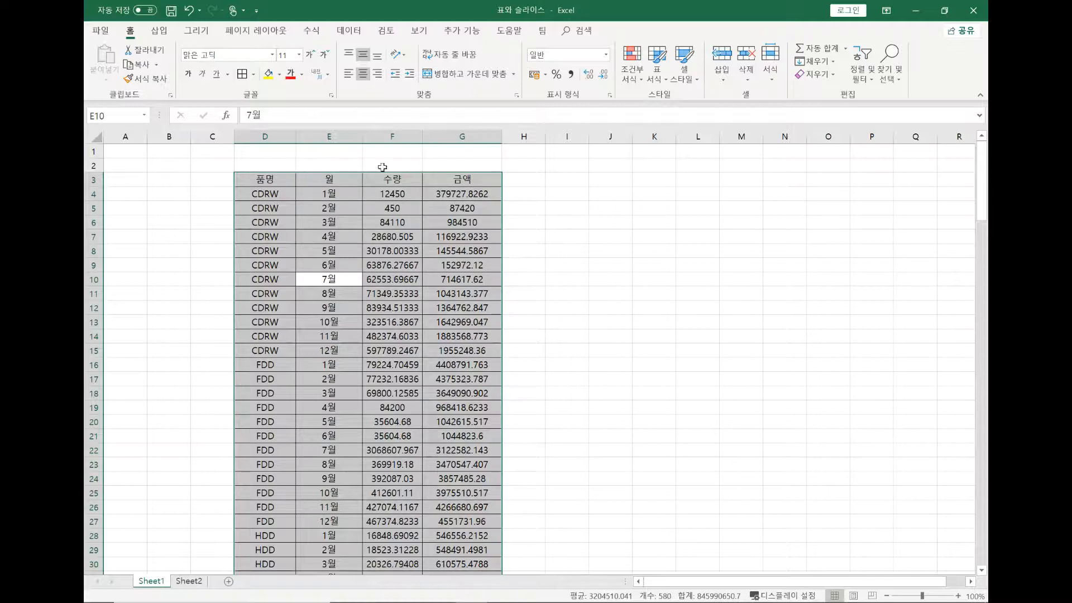
# Style the header cells D3:G3 with a light green fill and bold text, and make row 3 taller
pyautogui.moveTo(266, 179); pyautogui.dragTo(462, 180)
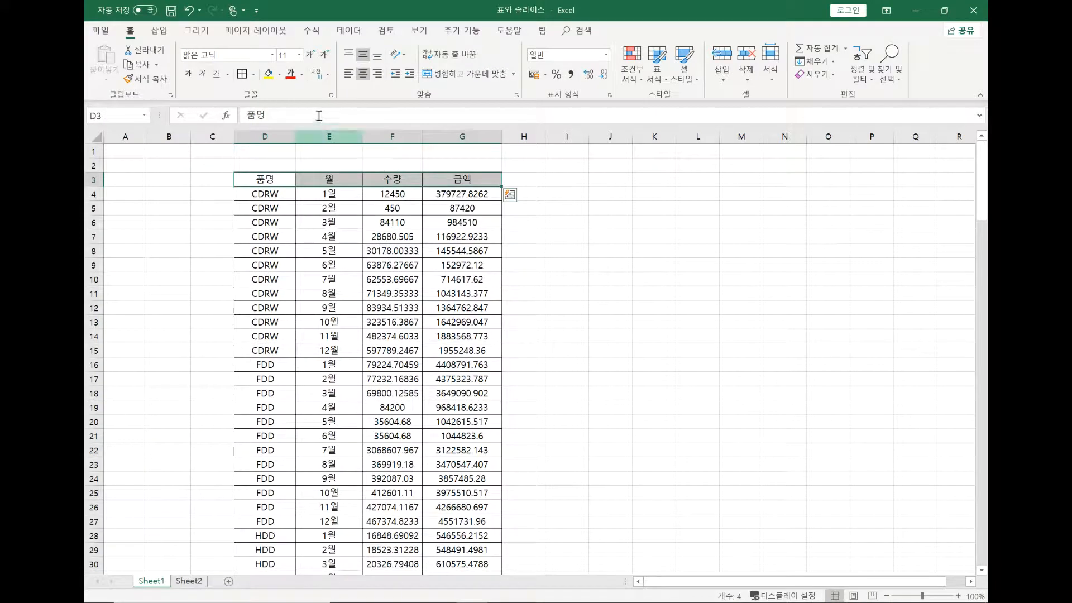
pyautogui.click(279, 74)
pyautogui.click(357, 128)
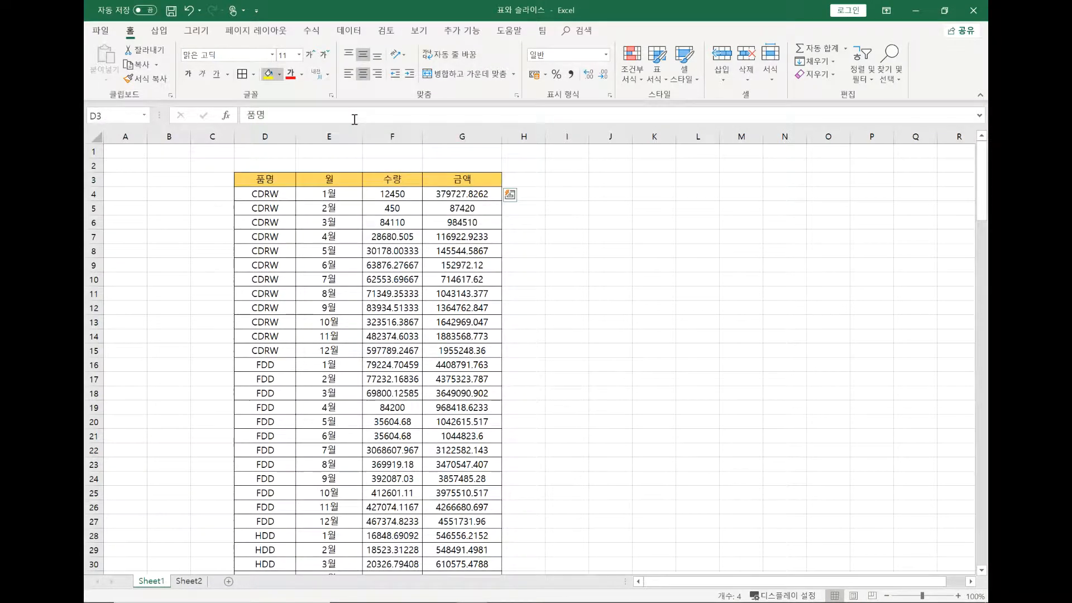
pyautogui.click(188, 75)
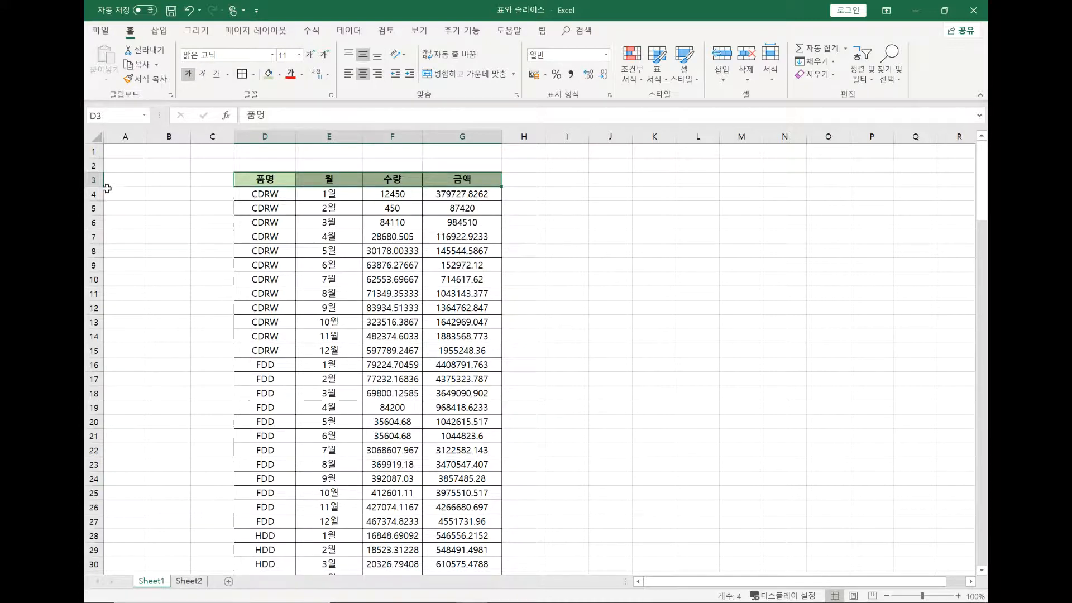
pyautogui.moveTo(97, 186); pyautogui.dragTo(96, 197)
pyautogui.click(332, 258)
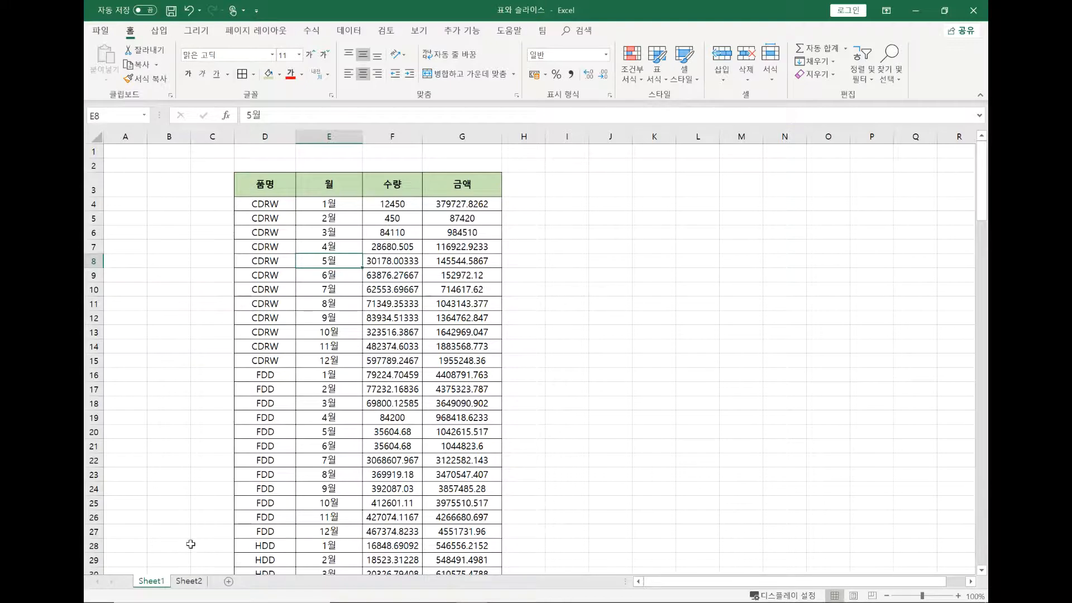
# Compare Sheet2 with Sheet1, examining how Sheet1 lists 품명, 월, 수량 and 금액 in separate columns
pyautogui.click(190, 584)
pyautogui.click(370, 406)
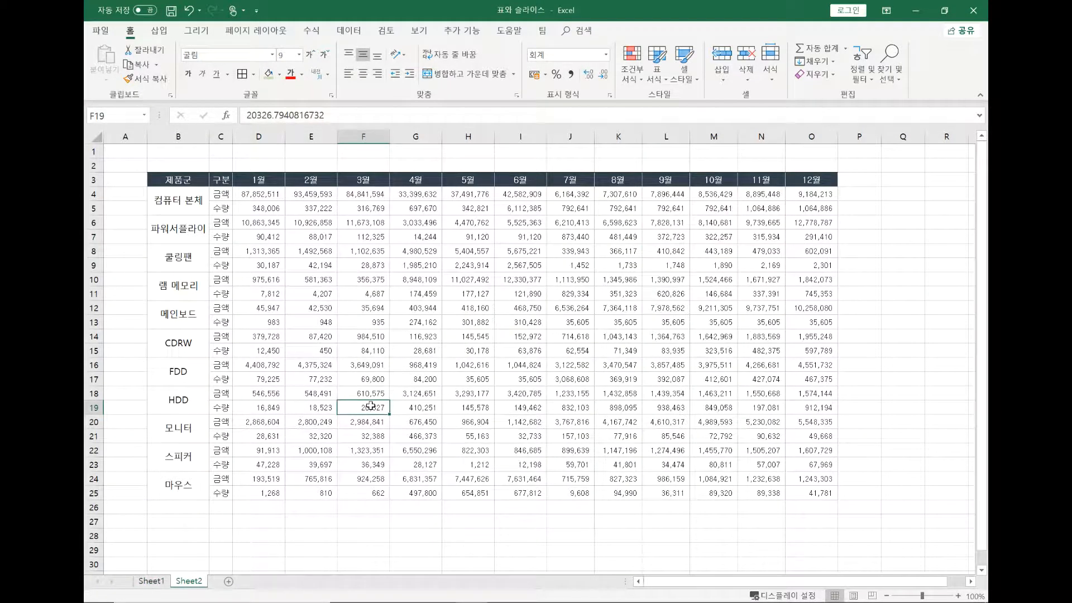
pyautogui.click(151, 581)
pyautogui.click(377, 249)
pyautogui.press('Right')
pyautogui.click(321, 260)
pyautogui.click(439, 272)
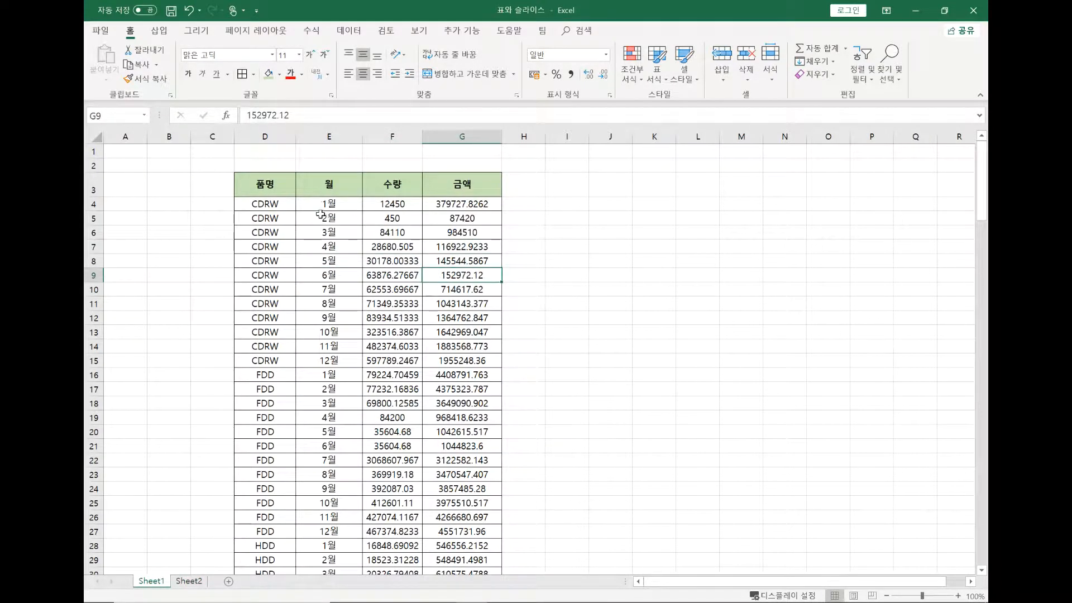
pyautogui.moveTo(284, 210); pyautogui.dragTo(327, 332)
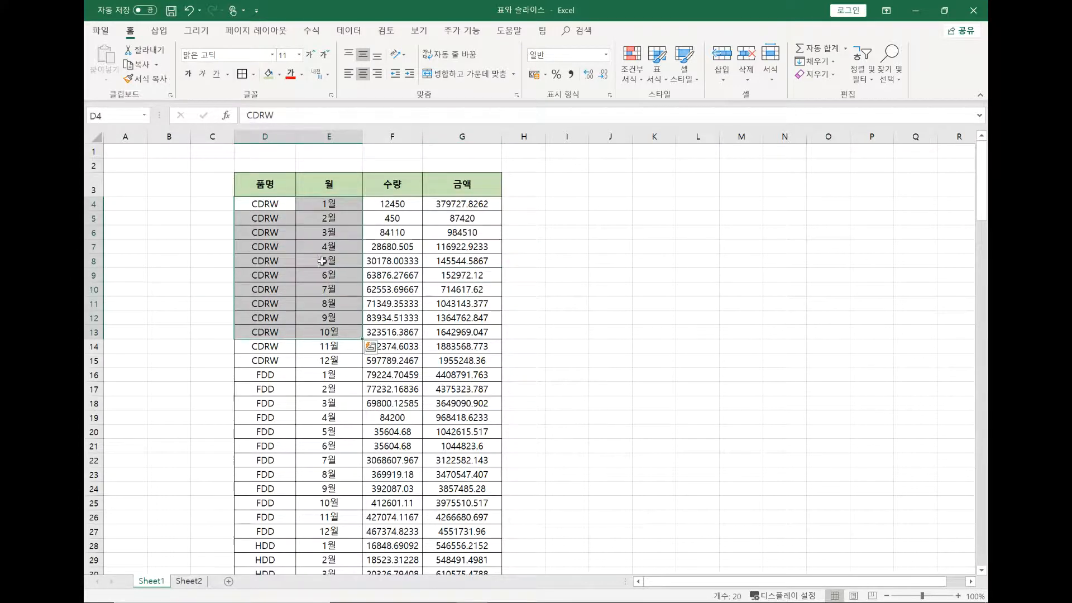
pyautogui.click(270, 192)
pyautogui.moveTo(270, 202); pyautogui.dragTo(267, 334)
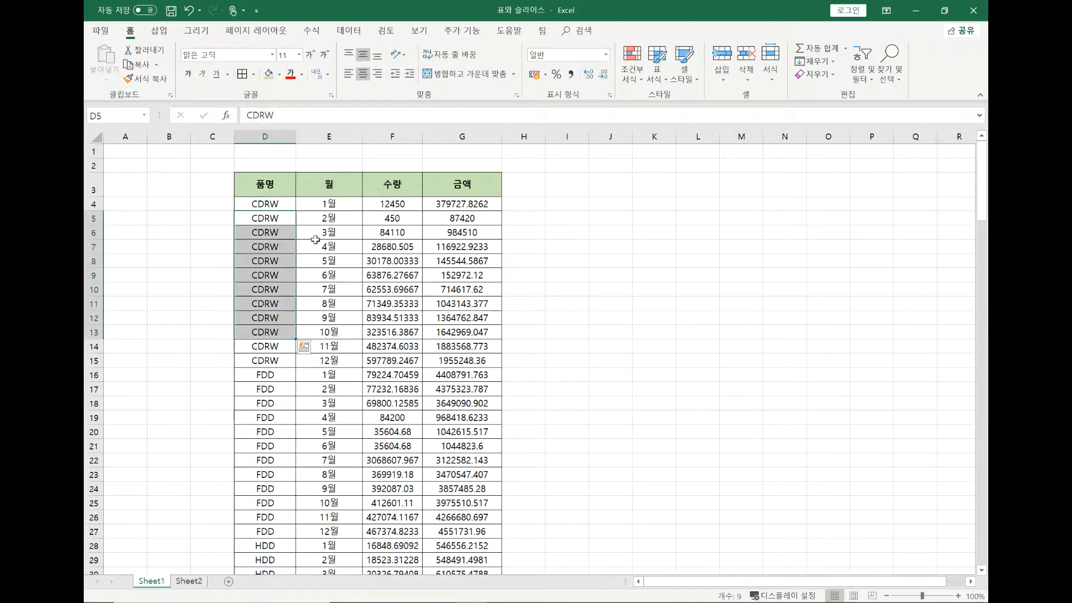
pyautogui.moveTo(322, 205); pyautogui.dragTo(329, 334)
pyautogui.moveTo(392, 204); pyautogui.dragTo(391, 323)
pyautogui.moveTo(463, 218); pyautogui.dragTo(462, 289)
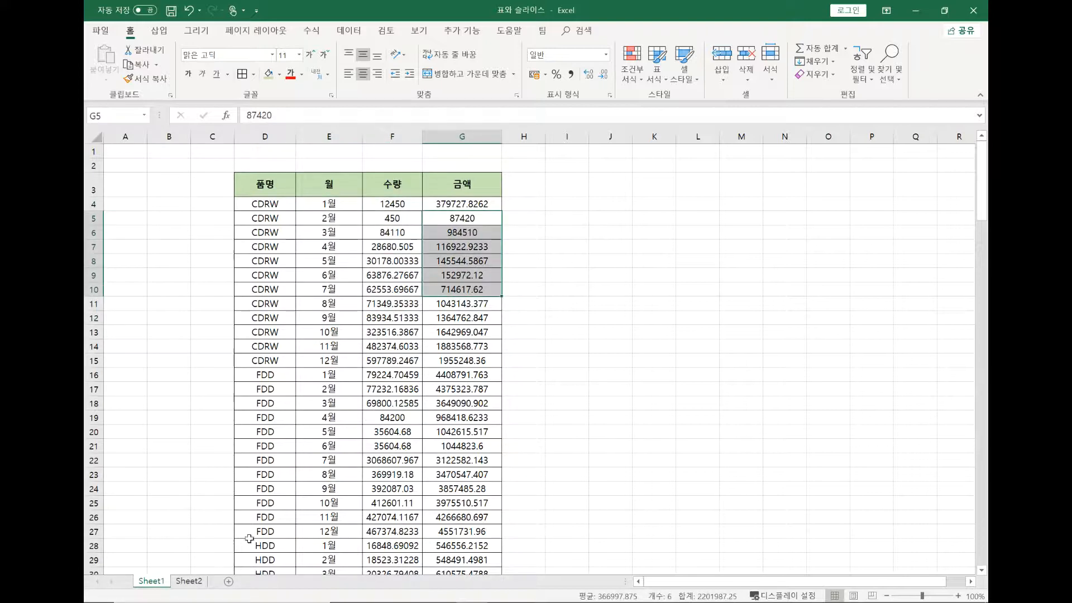
# Examine Sheet2's month headers running across row 3 and the monthly quantities for 파워서플라이
pyautogui.click(192, 582)
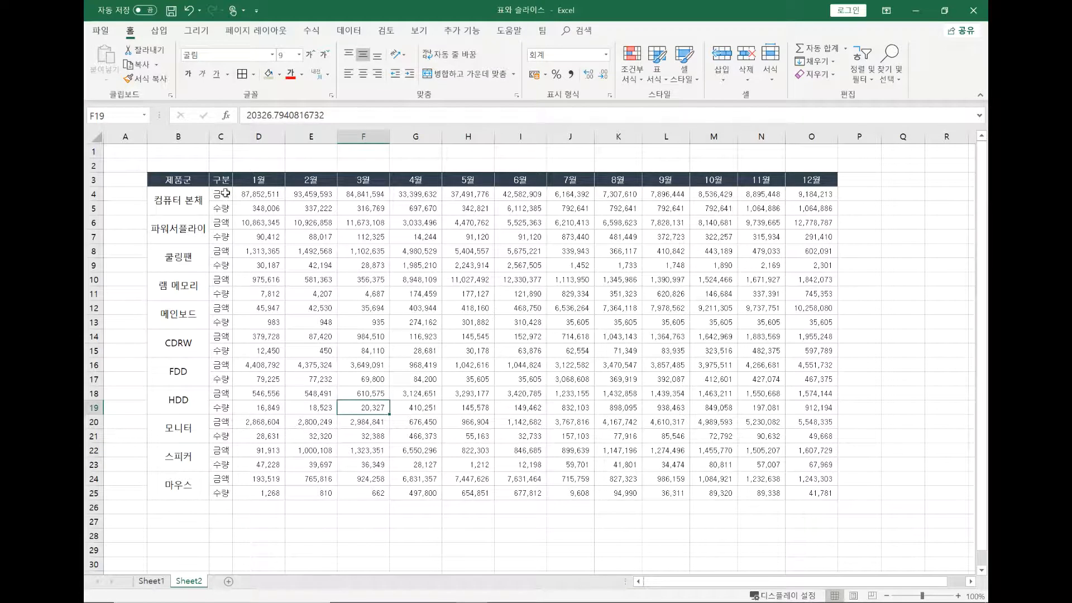
pyautogui.moveTo(270, 181); pyautogui.dragTo(720, 180)
pyautogui.click(626, 218)
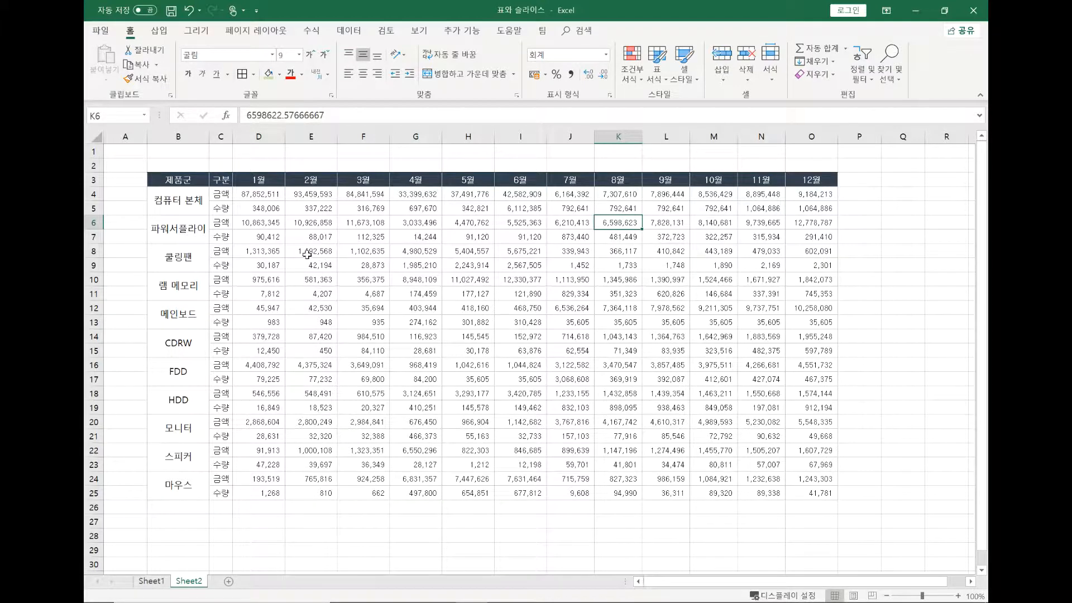
pyautogui.moveTo(249, 242); pyautogui.dragTo(799, 235)
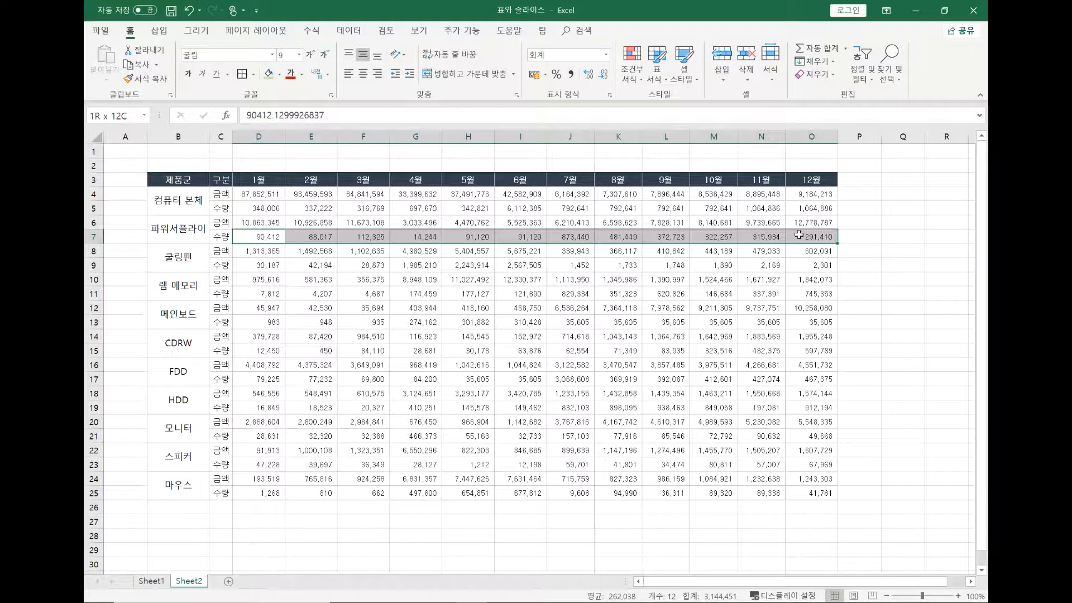
pyautogui.moveTo(800, 235); pyautogui.dragTo(799, 234)
# Convert the range D3:G159 on Sheet1 into a table that includes headers
pyautogui.click(151, 581)
pyautogui.click(381, 331)
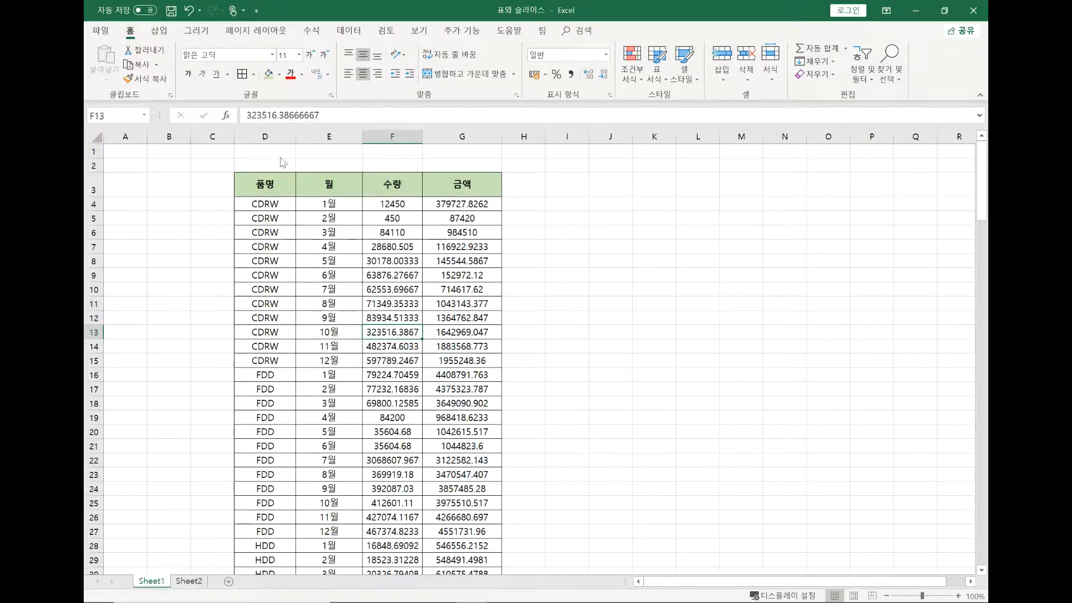
pyautogui.click(352, 274)
pyautogui.click(160, 32)
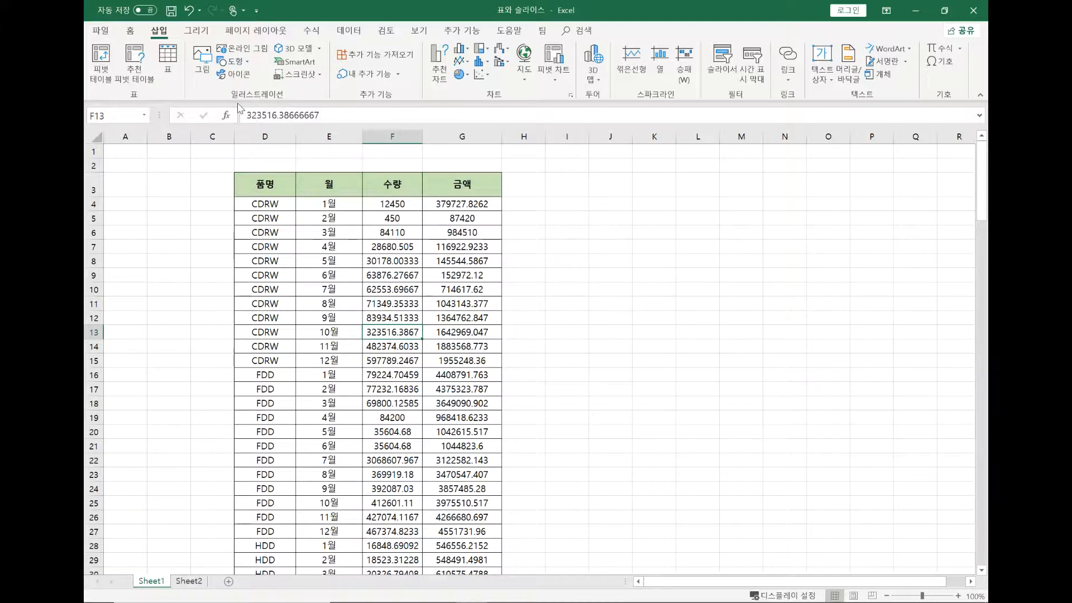
pyautogui.hotkey('ctrl', 't')
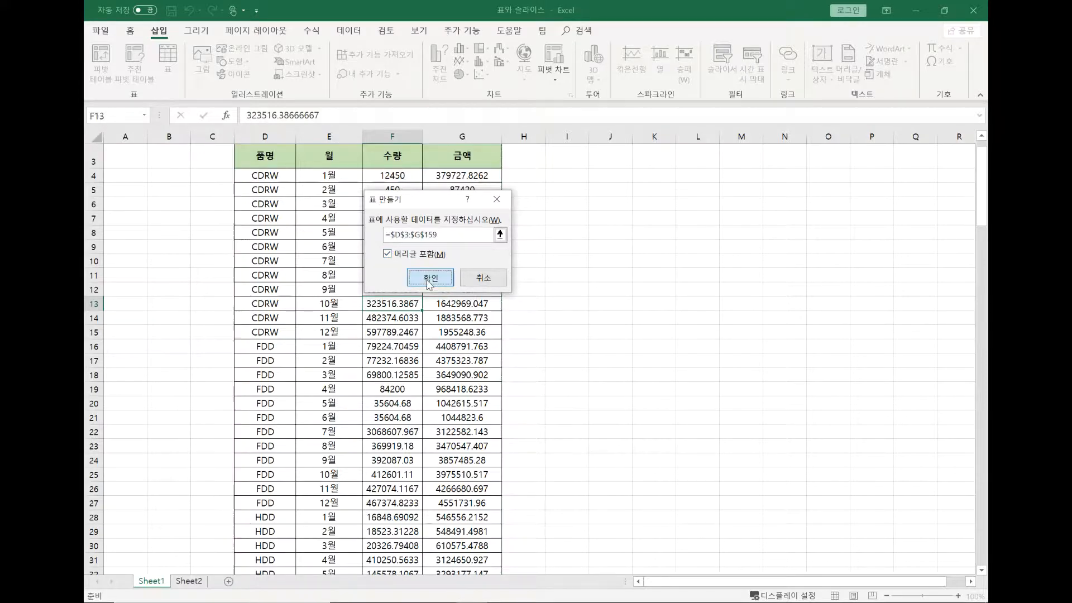
pyautogui.click(429, 276)
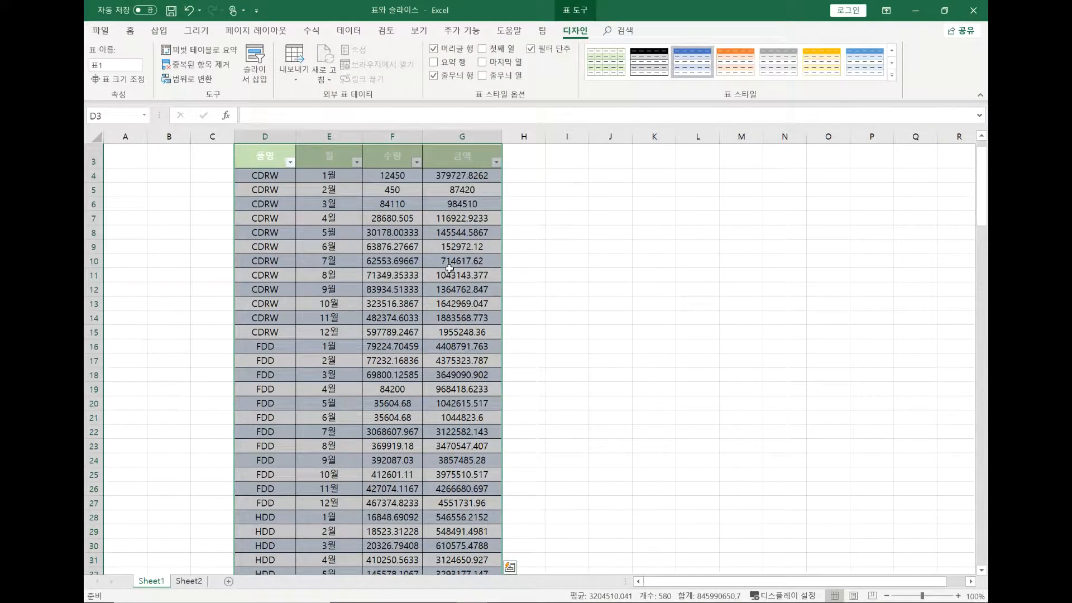
# Apply the first, plain style of the Light (밝게) group to the new table
pyautogui.scroll(1, 517, 288)
pyautogui.scroll(1, 517, 288)
pyautogui.click(494, 301)
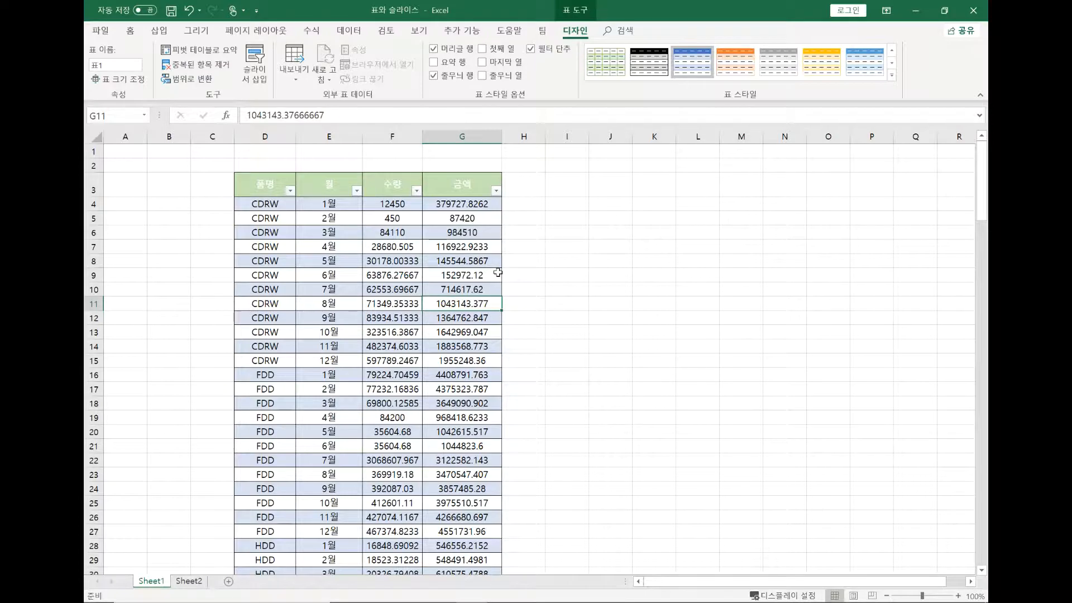
pyautogui.click(891, 75)
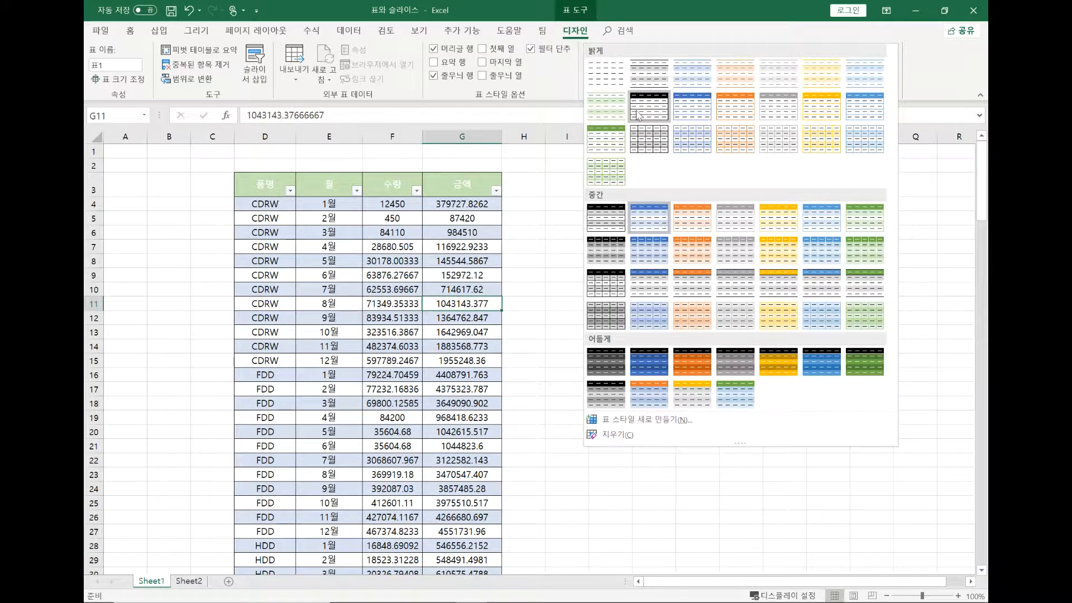
pyautogui.click(608, 73)
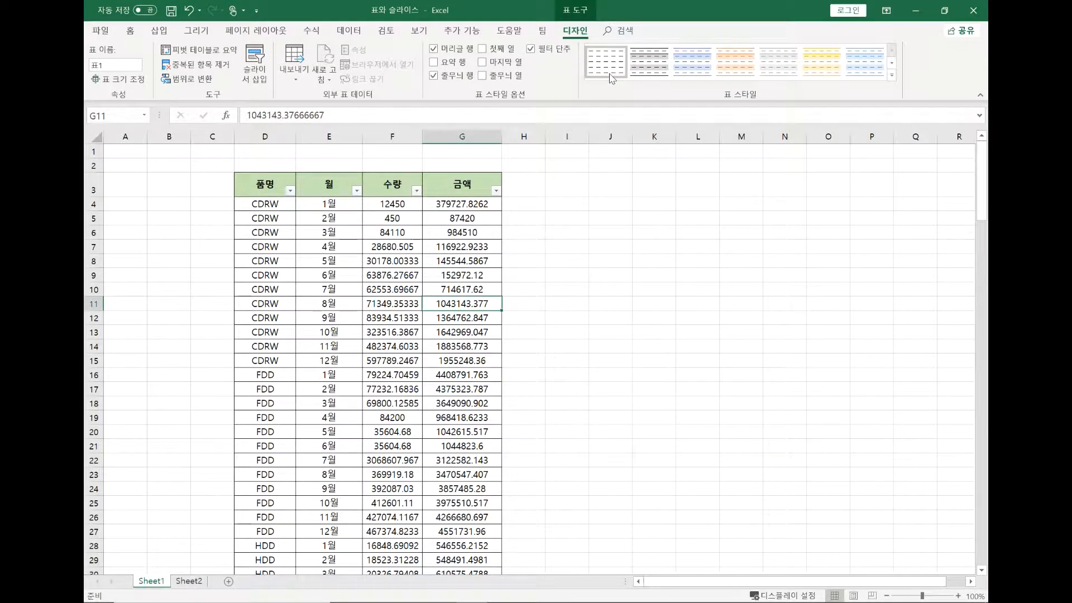
pyautogui.click(286, 230)
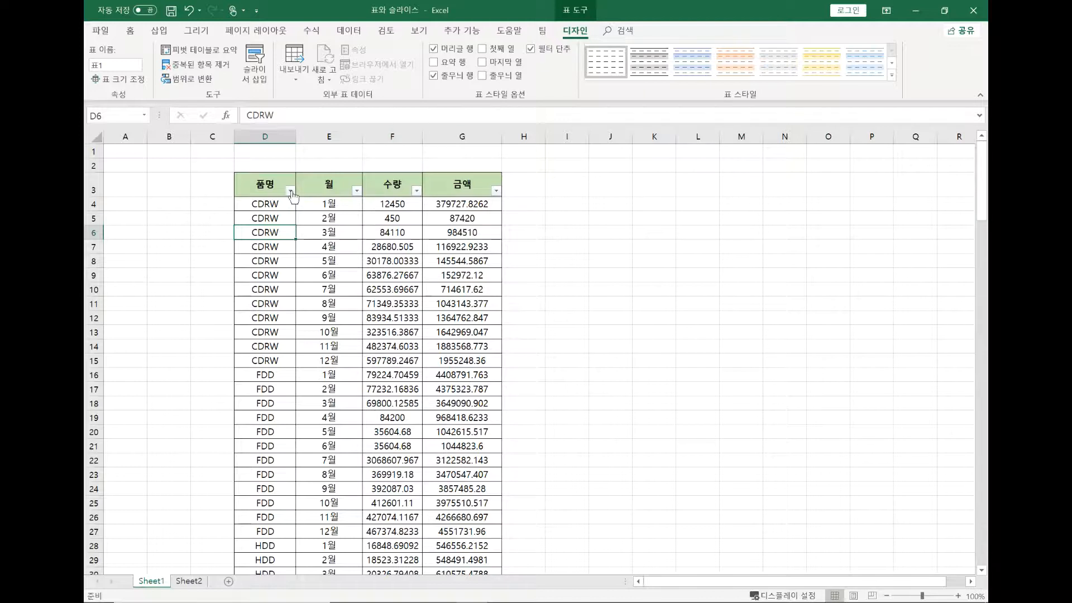
# Toggle the table's header row off and on, and try the first column and filter button options
pyautogui.click(433, 49)
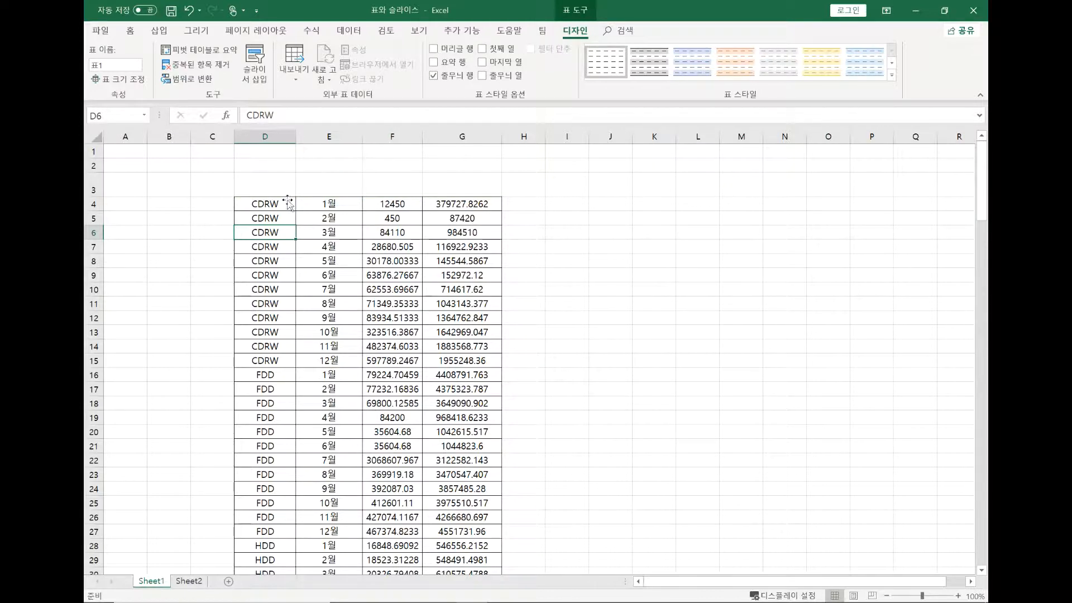
pyautogui.click(433, 48)
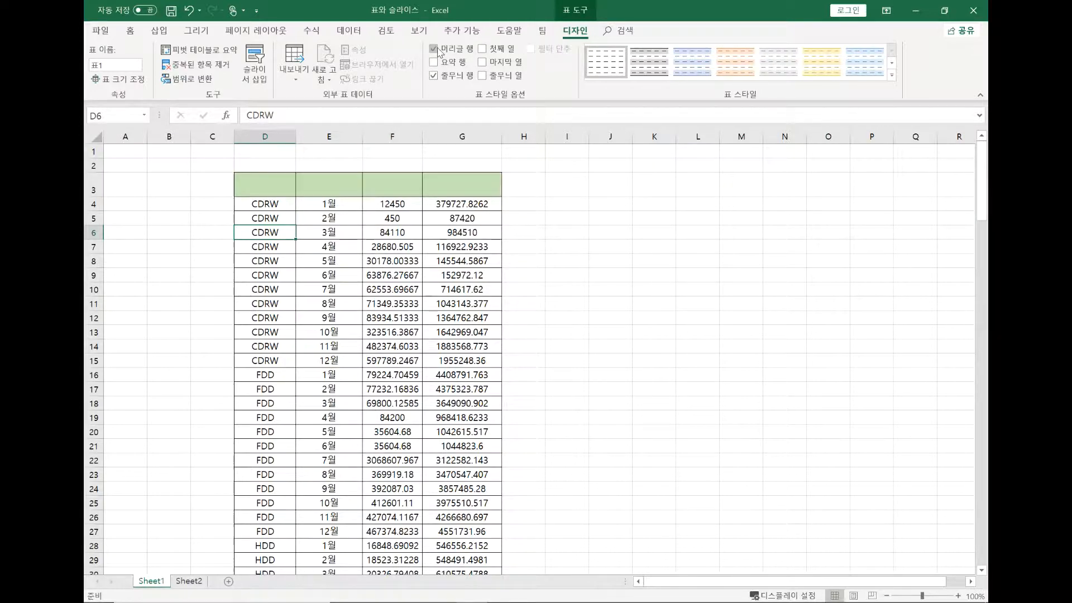
pyautogui.click(483, 49)
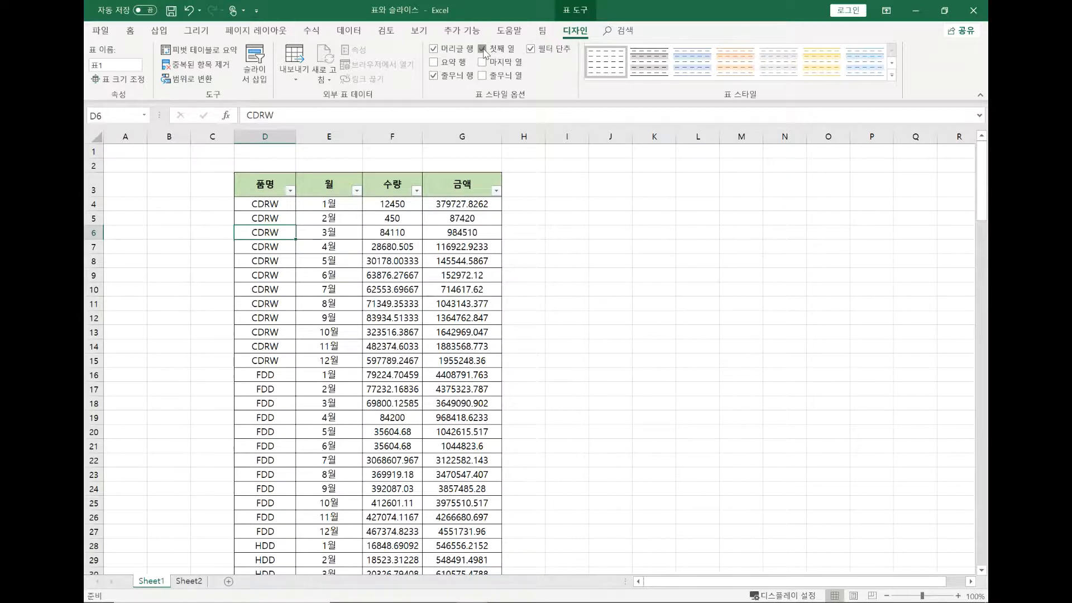
pyautogui.click(531, 49)
# Add a total row (요약 행) to the table and set the 수량 column's total to sum (합계)
pyautogui.click(434, 62)
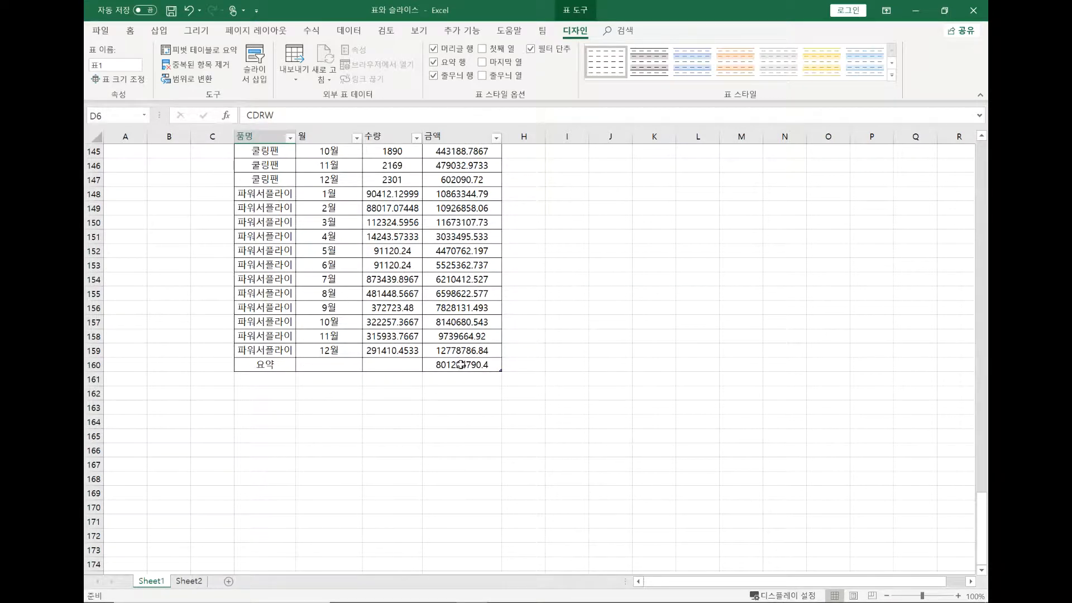
pyautogui.click(405, 365)
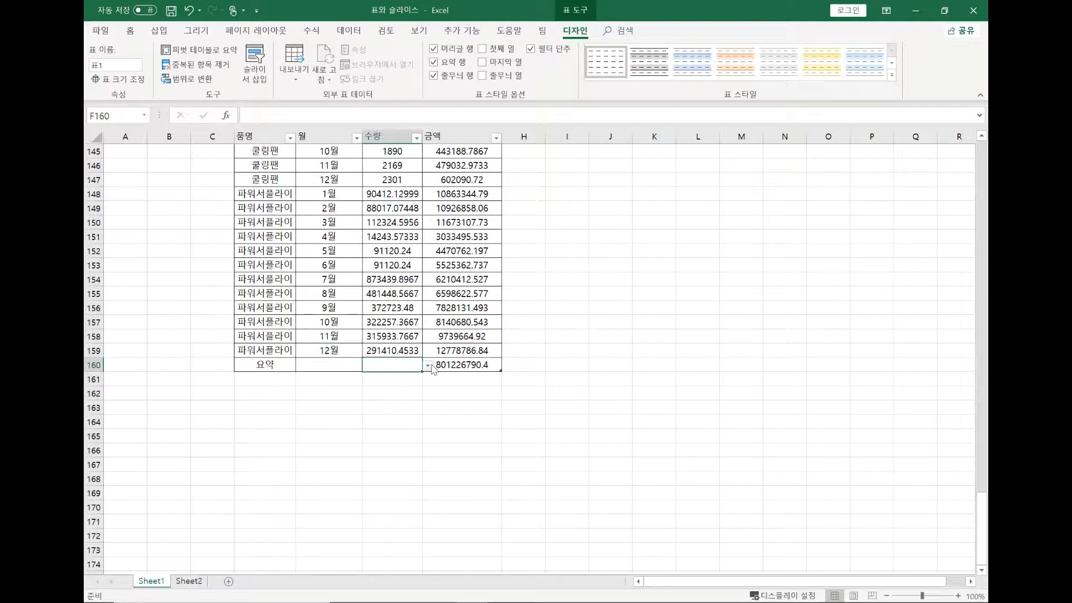
pyautogui.click(428, 365)
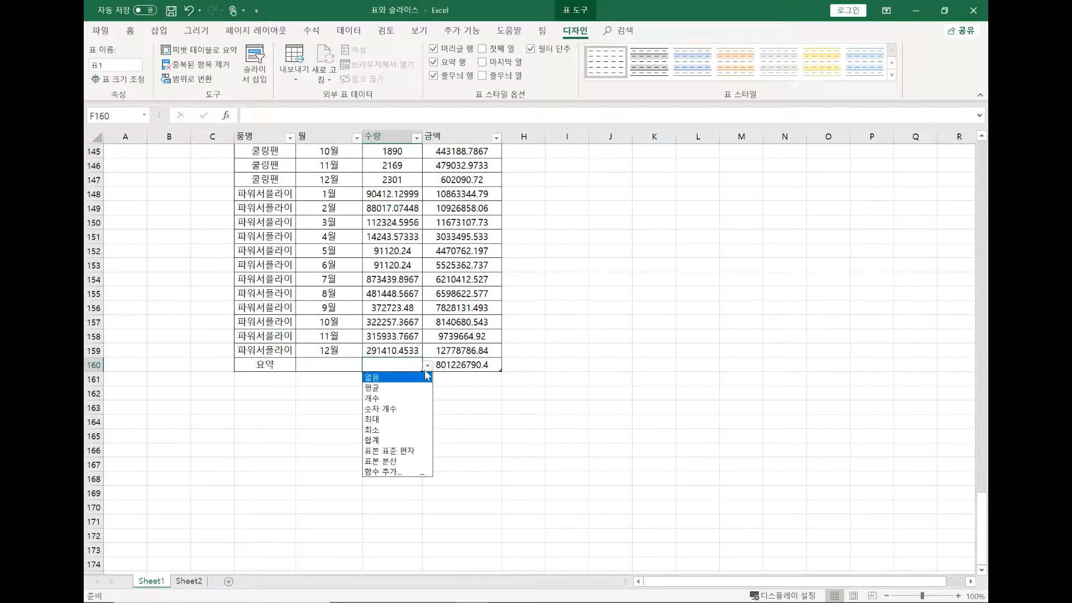
pyautogui.click(383, 438)
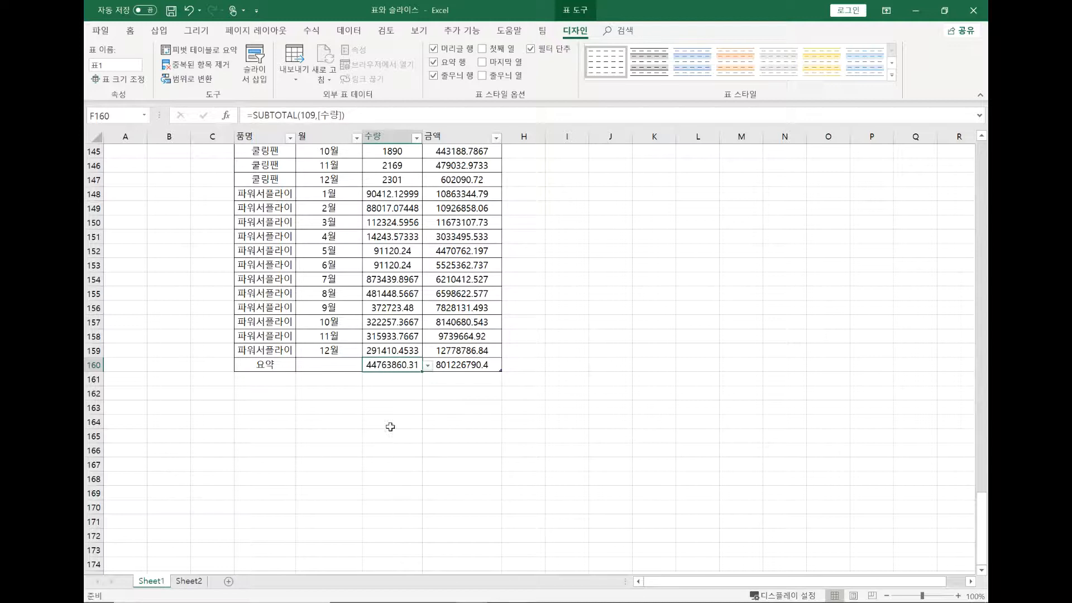
# Switch the 수량 column's total to the average (평균), followed by the maximum (최대)
pyautogui.click(428, 366)
pyautogui.click(397, 391)
pyautogui.click(428, 366)
pyautogui.click(392, 418)
# Remove the total row from the table
pyautogui.click(458, 363)
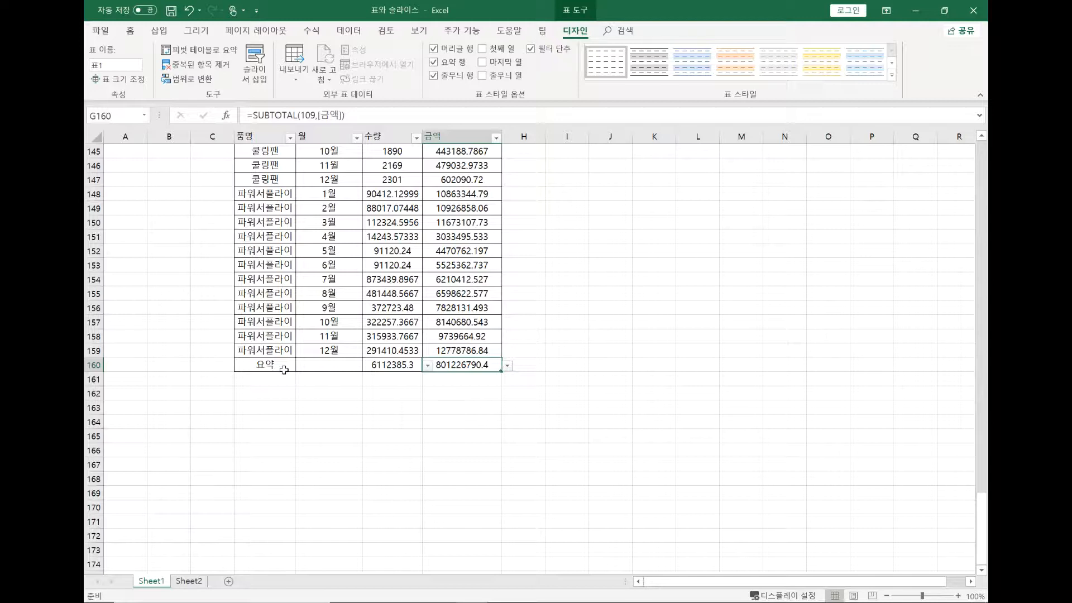
pyautogui.click(434, 62)
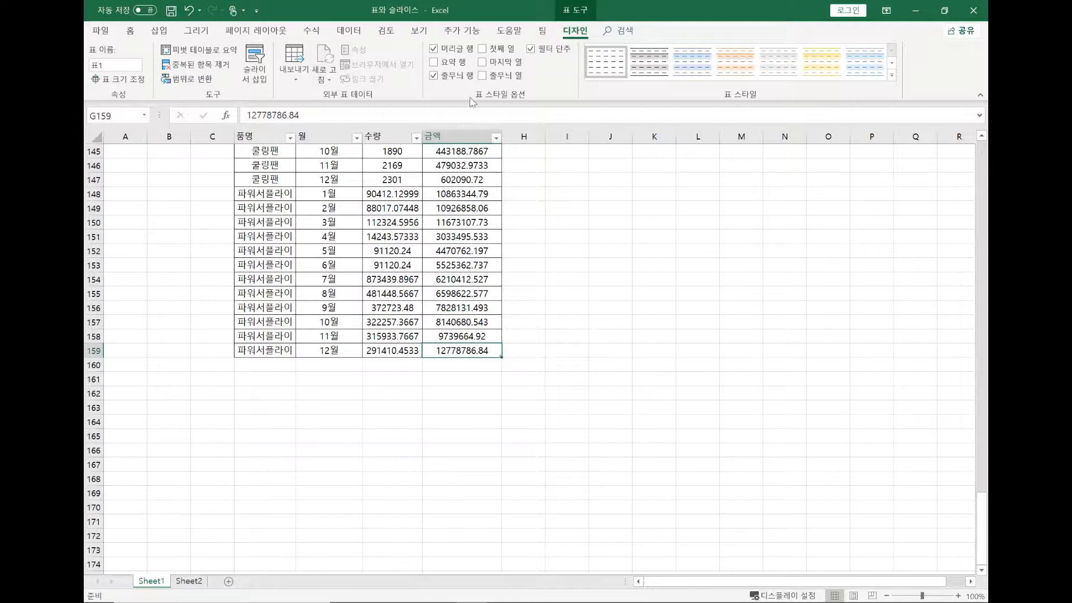
# Rename the table to 매출
pyautogui.scroll(20, 428, 226)
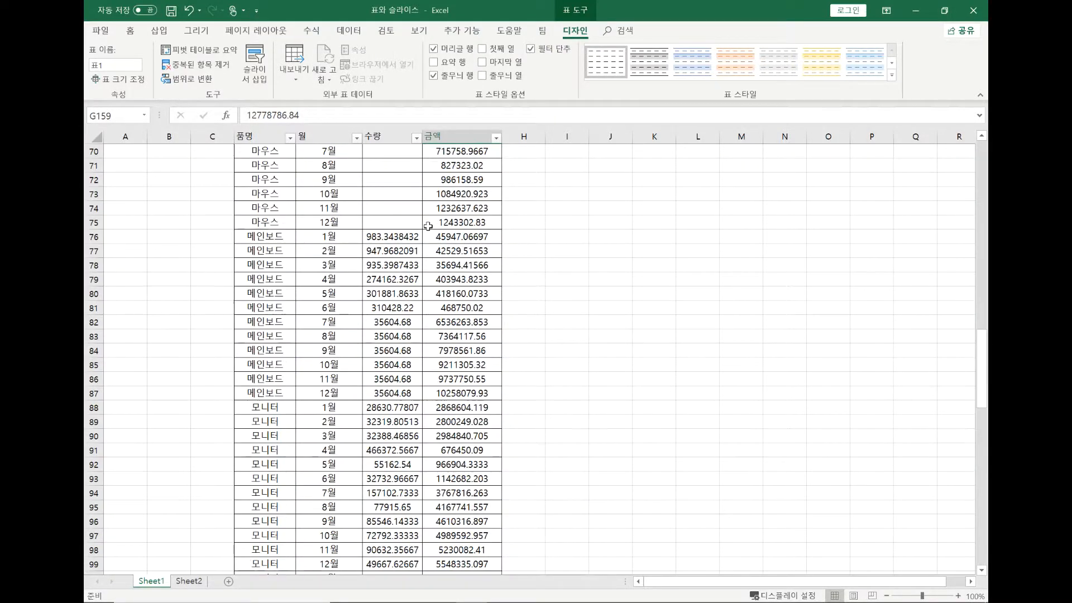
pyautogui.scroll(3, 429, 226)
pyautogui.scroll(2, 392, 253)
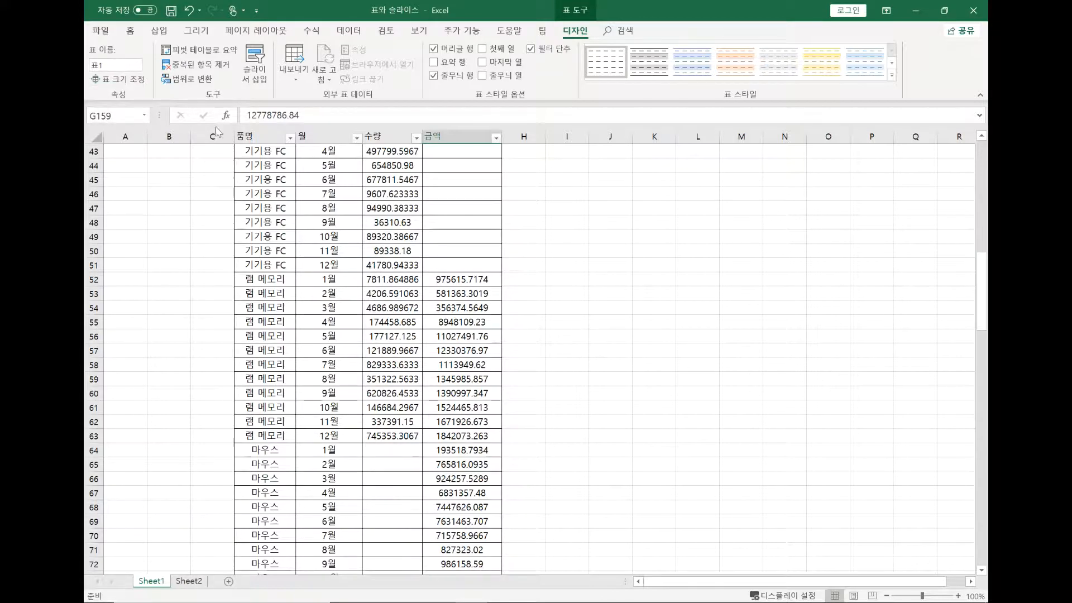
pyautogui.click(341, 209)
pyautogui.scroll(4, 399, 270)
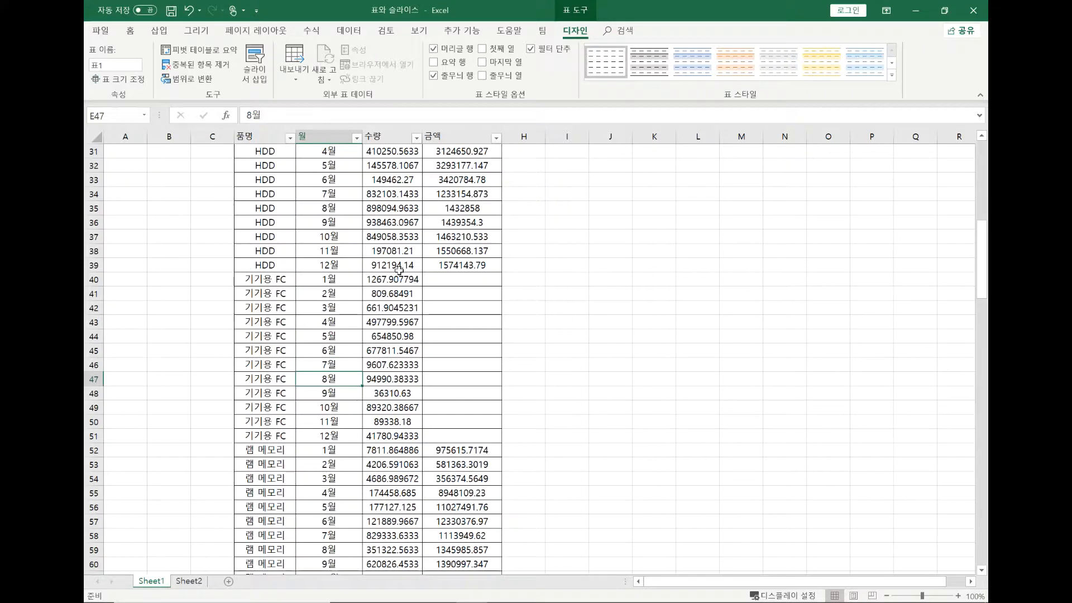
pyautogui.click(320, 202)
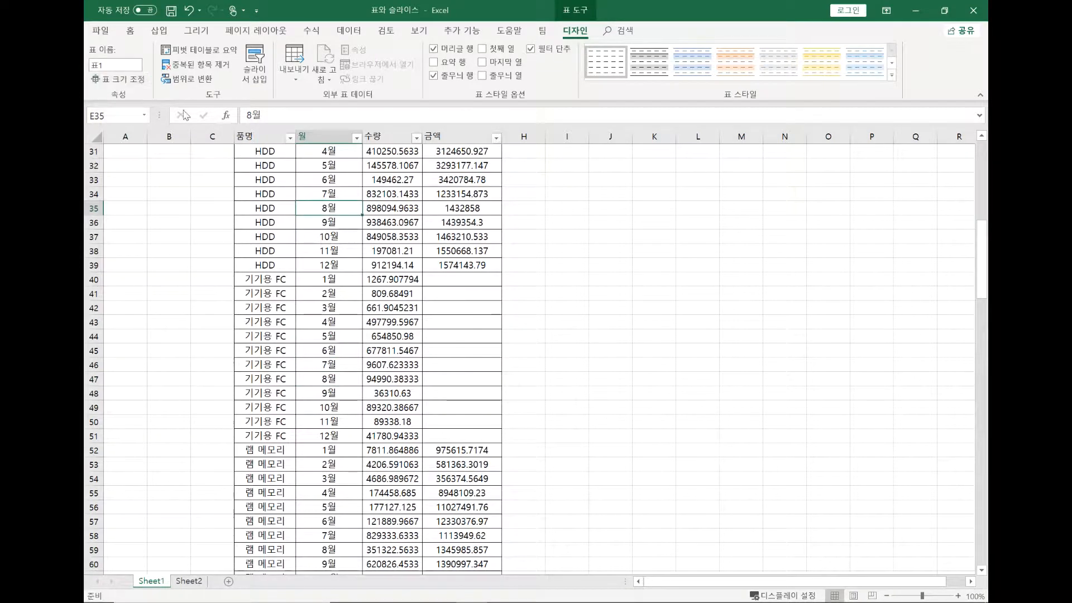
pyautogui.scroll(10, 328, 212)
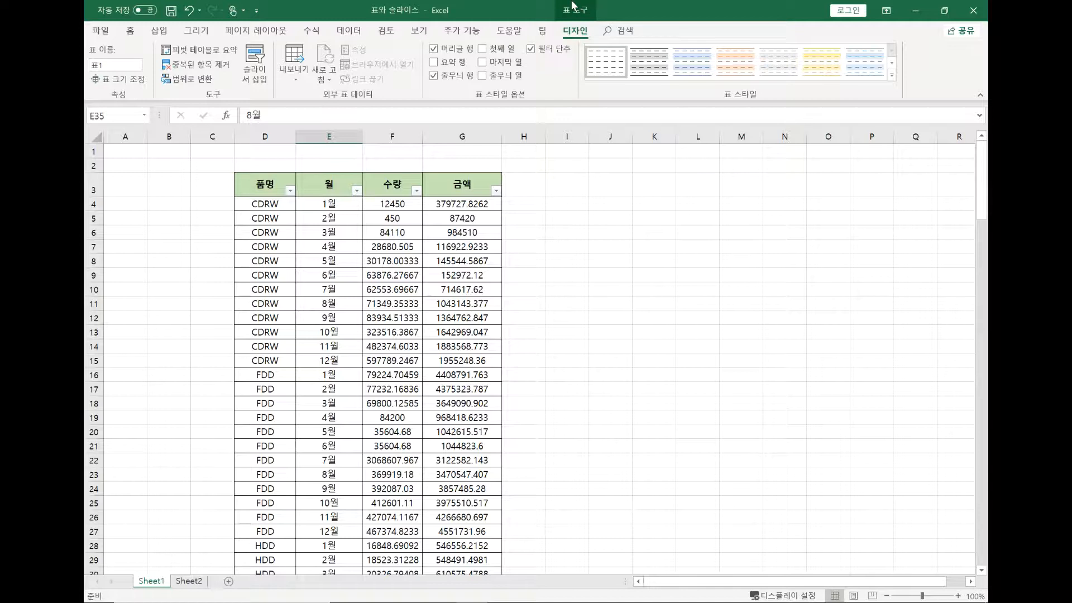
pyautogui.click(123, 65)
pyautogui.write('매추ㄹ')
pyautogui.click(403, 244)
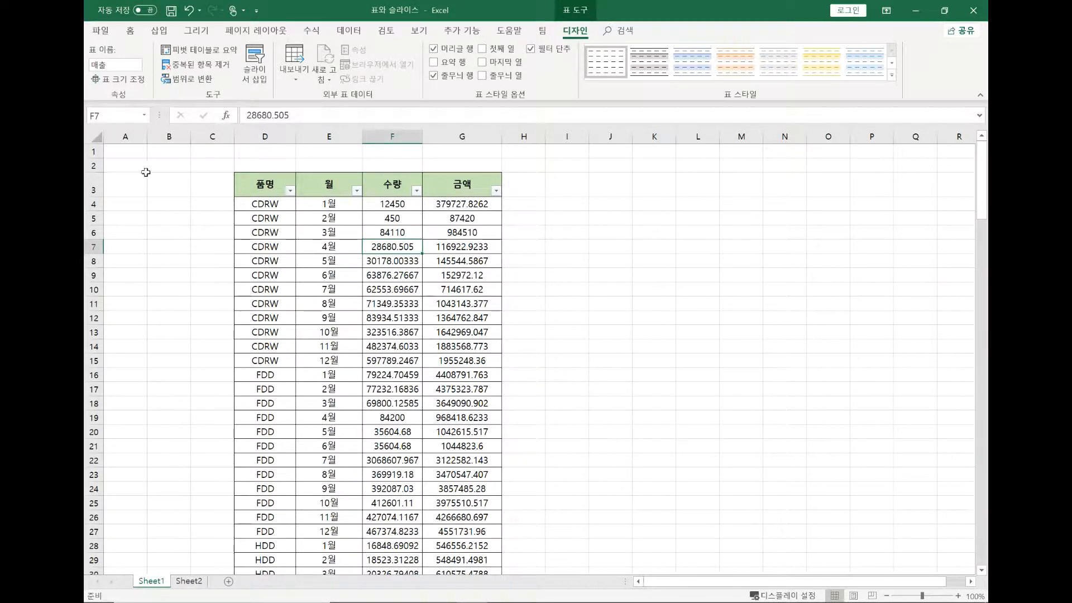
# Examine how the column header area displays the table's field names while moving down and back up through the rows
pyautogui.scroll(-3, 335, 184)
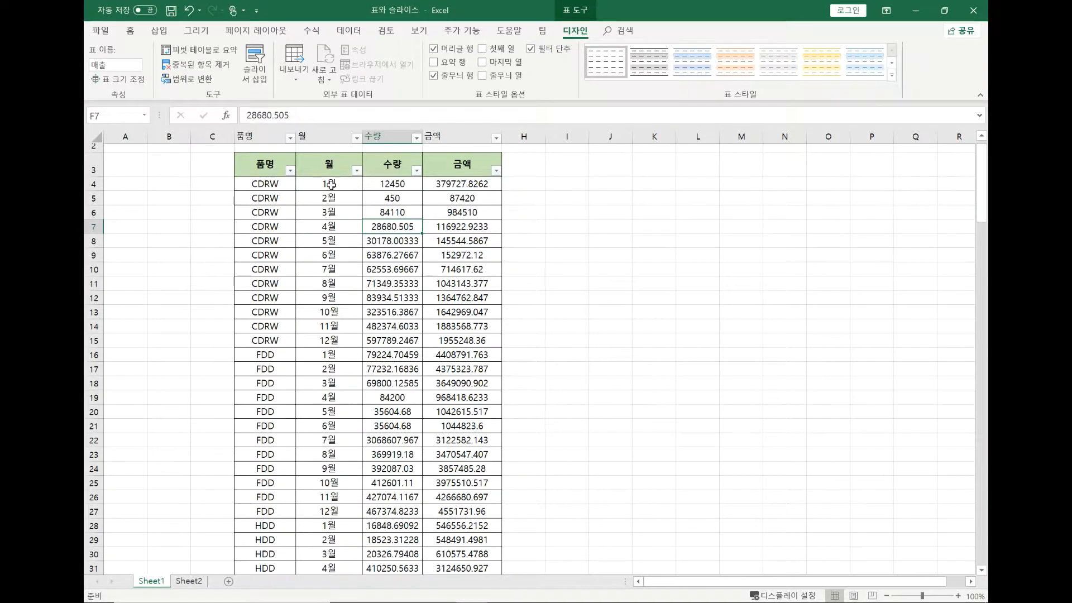
pyautogui.scroll(3, 331, 184)
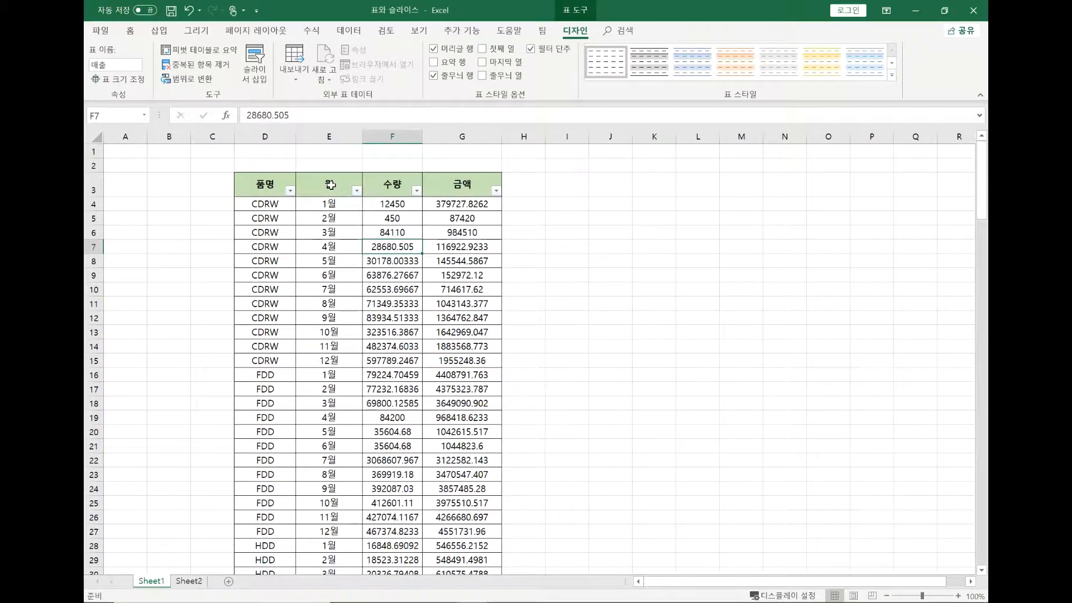
pyautogui.scroll(-3, 330, 185)
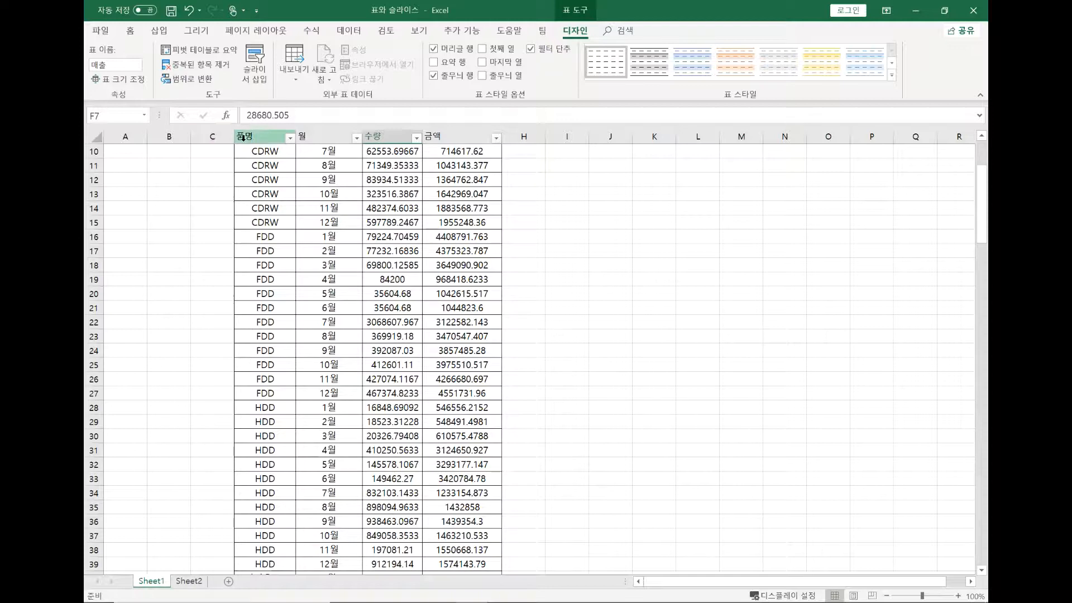
pyautogui.scroll(3, 411, 181)
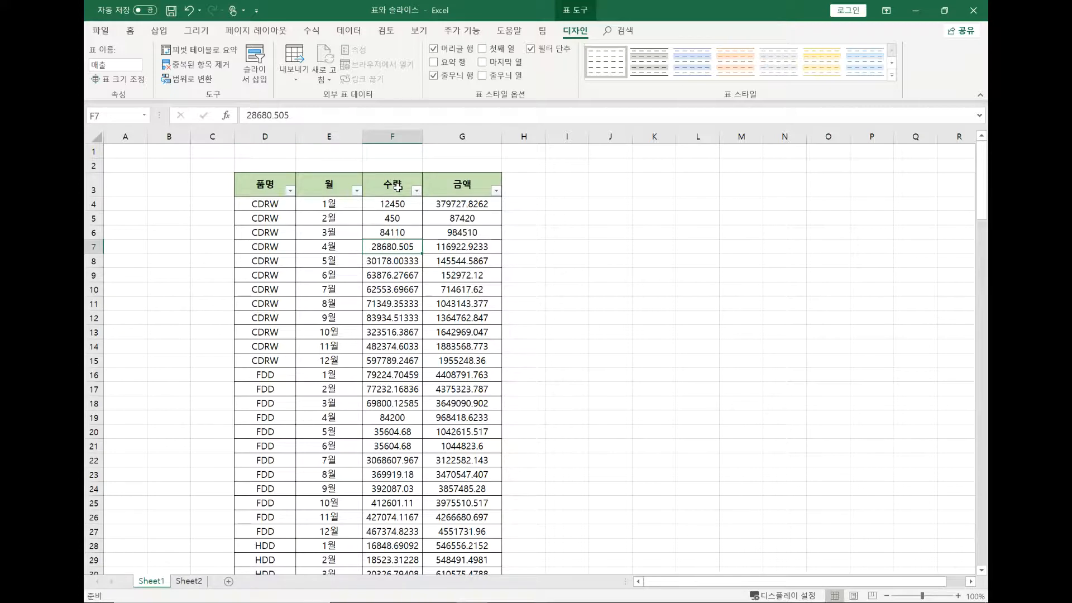
pyautogui.scroll(-2, 398, 187)
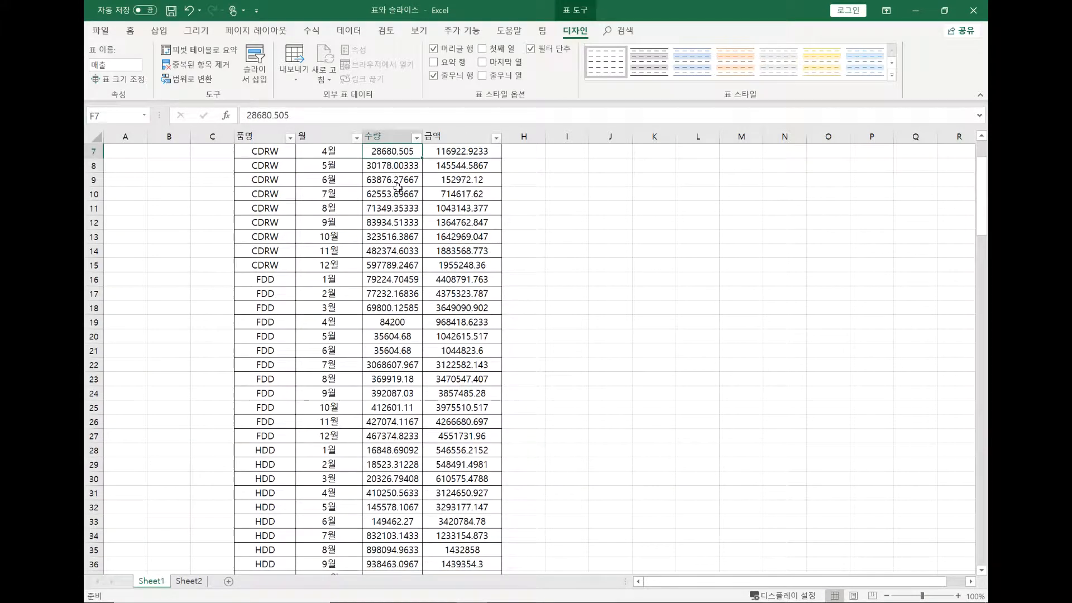
pyautogui.scroll(2, 380, 196)
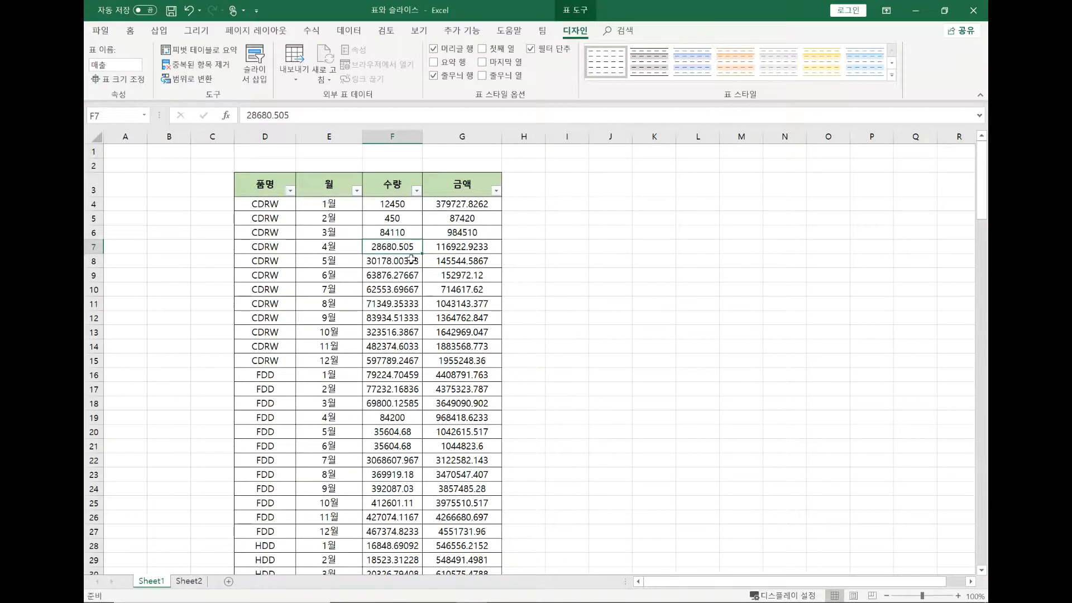
pyautogui.scroll(-2, 411, 258)
pyautogui.scroll(-5, 412, 258)
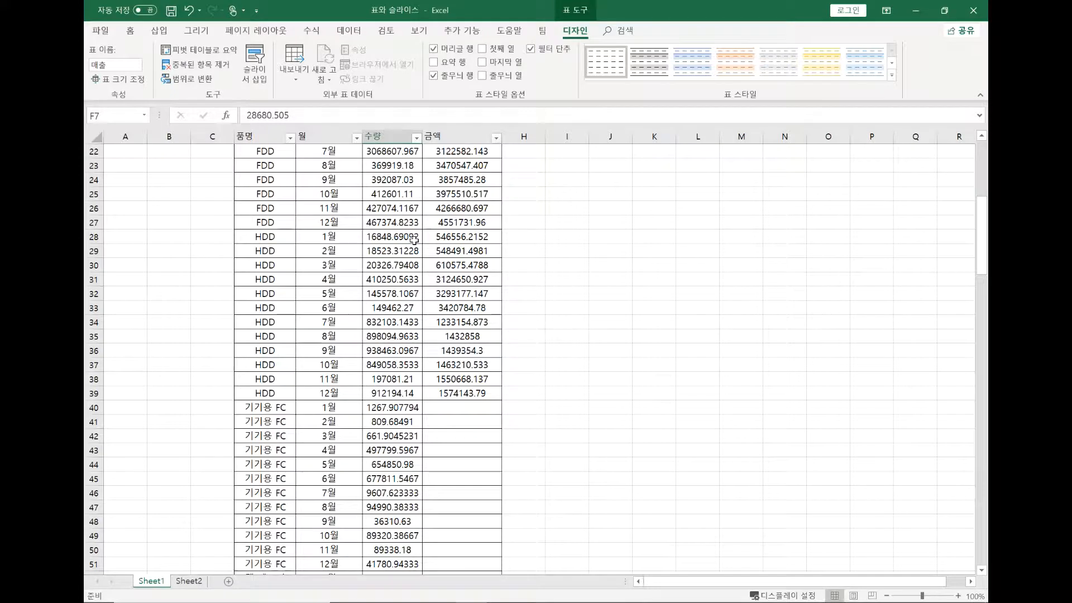
pyautogui.scroll(7, 276, 253)
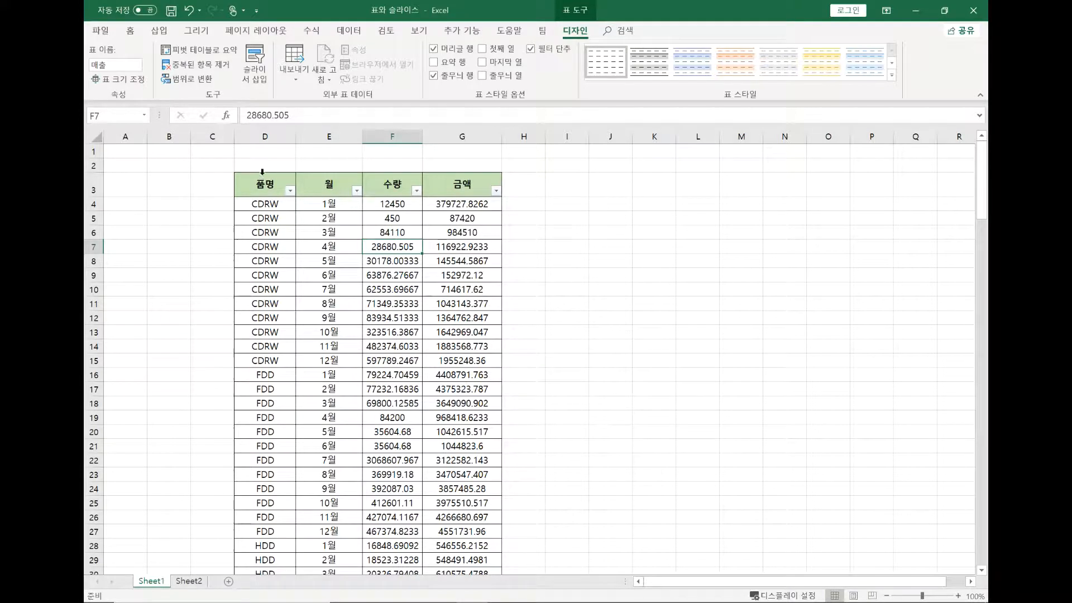
pyautogui.click(264, 139)
pyautogui.click(282, 216)
pyautogui.click(279, 186)
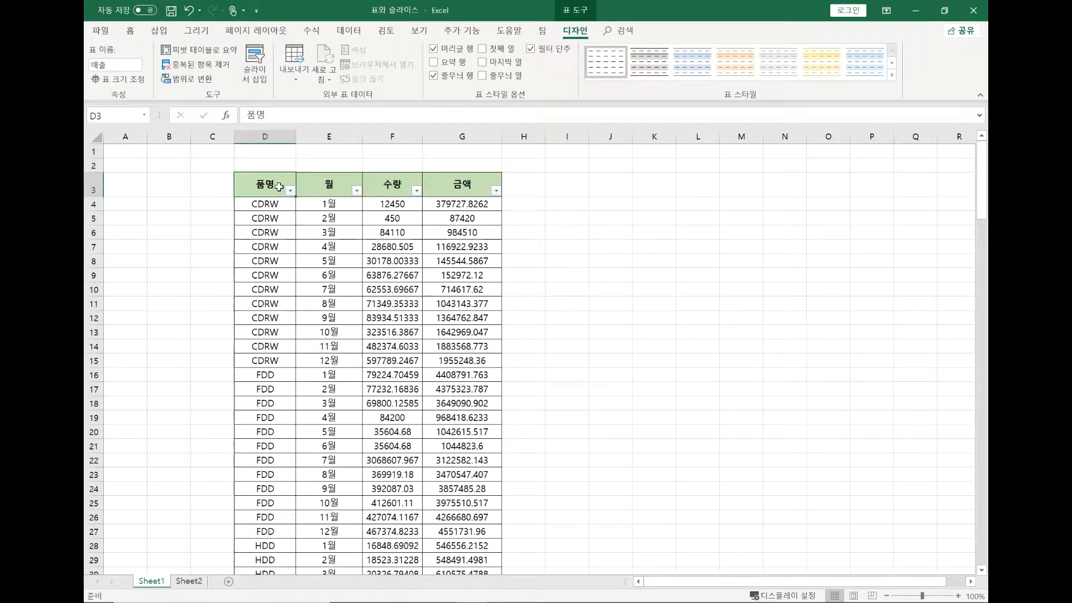
pyautogui.click(270, 137)
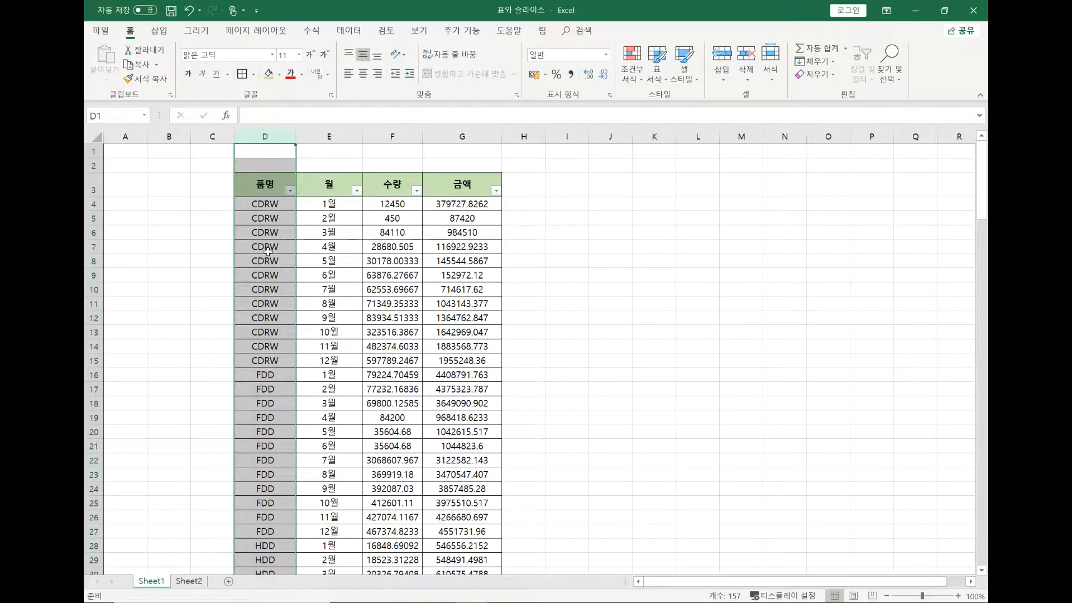
pyautogui.click(191, 219)
pyautogui.moveTo(191, 218); pyautogui.dragTo(582, 229)
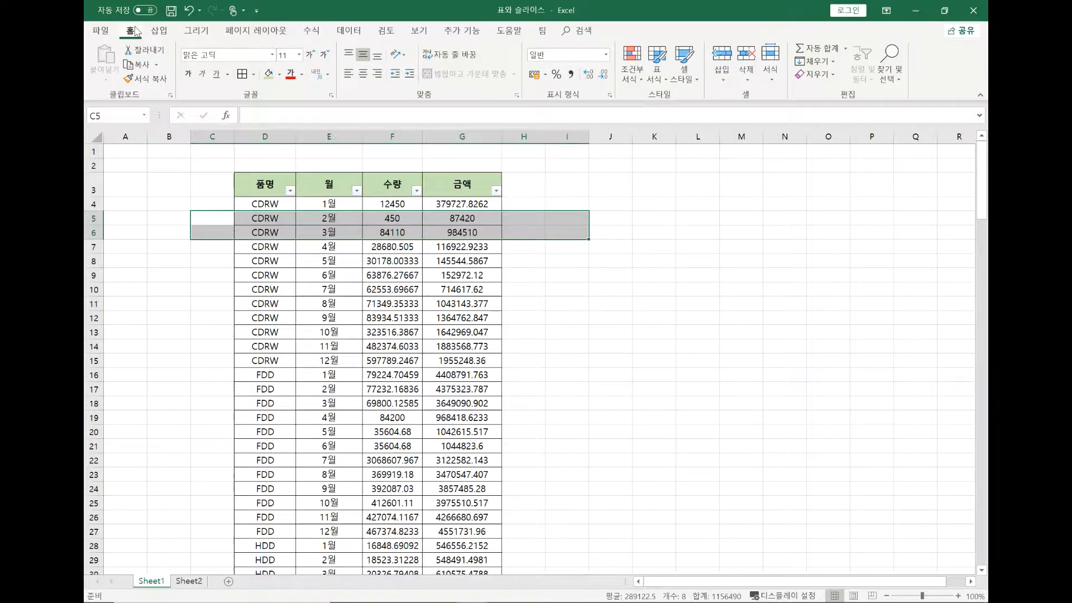
pyautogui.click(159, 30)
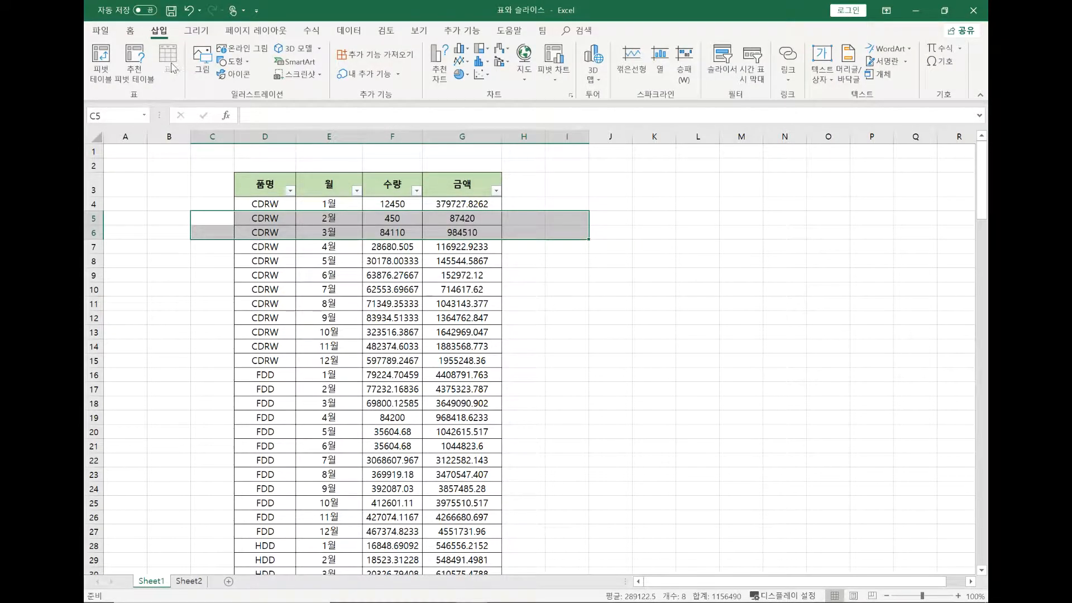
pyautogui.click(178, 181)
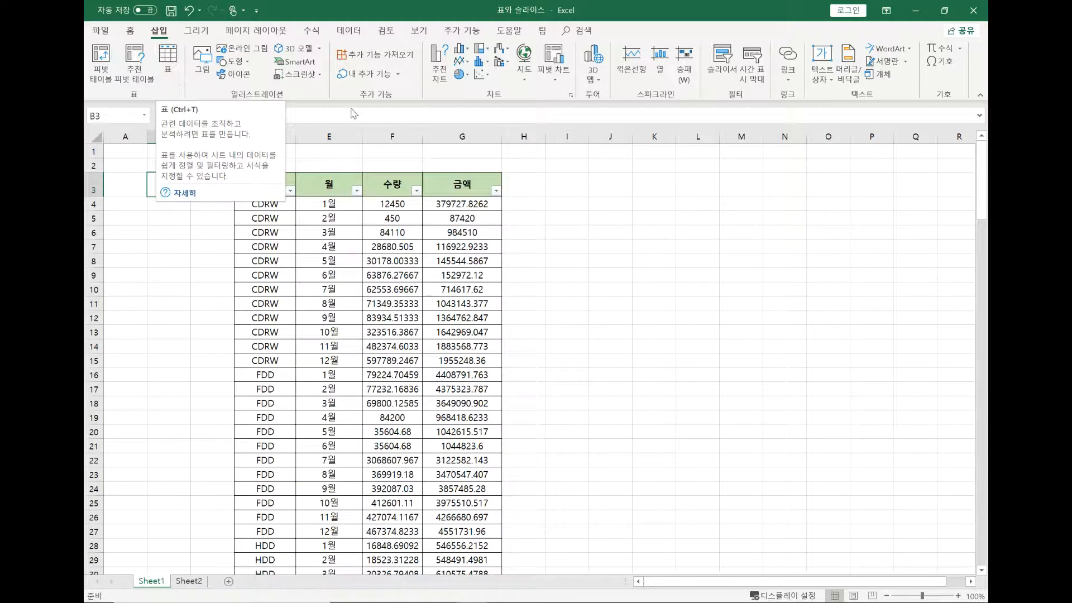
pyautogui.click(455, 248)
pyautogui.click(285, 209)
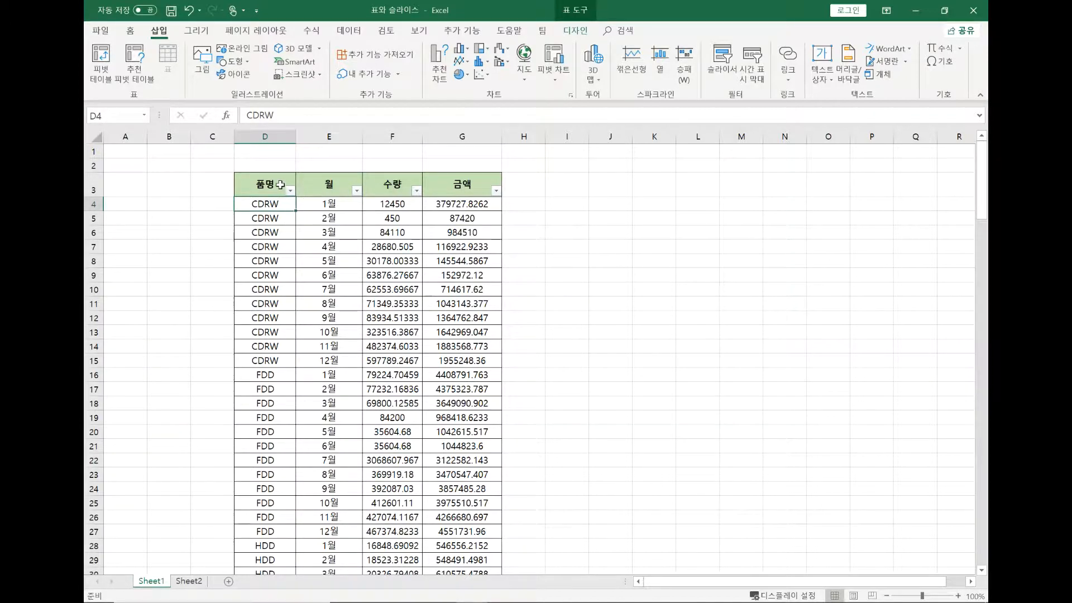
pyautogui.click(328, 206)
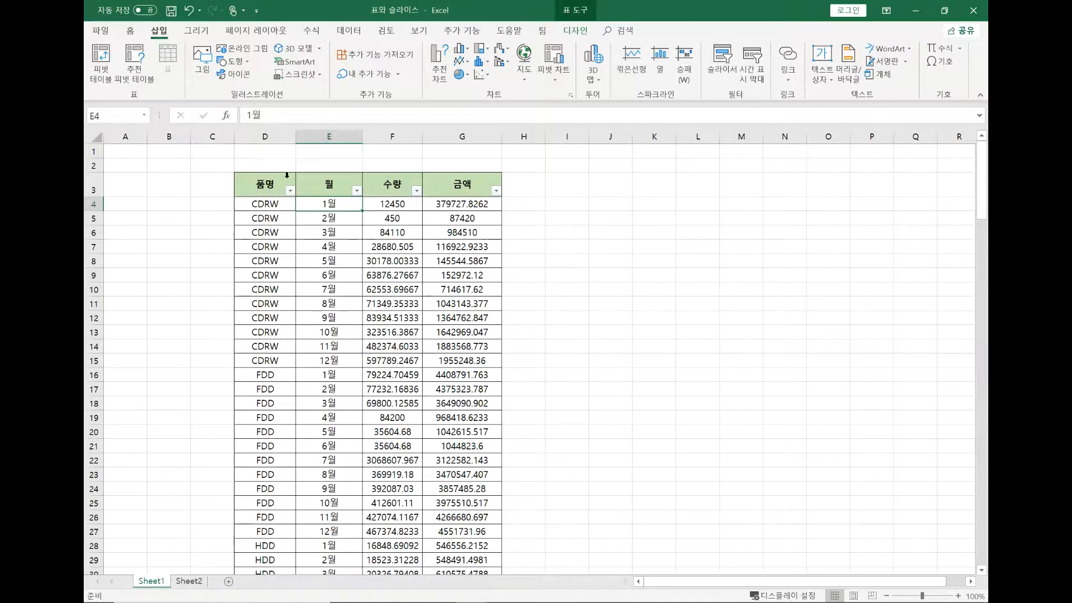
pyautogui.click(267, 203)
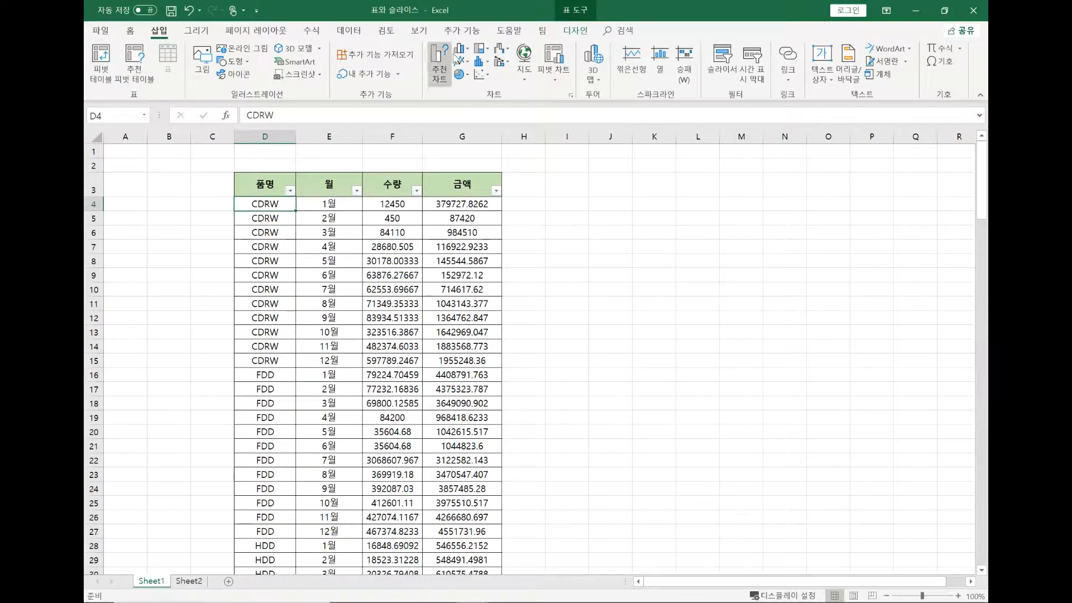
pyautogui.click(573, 30)
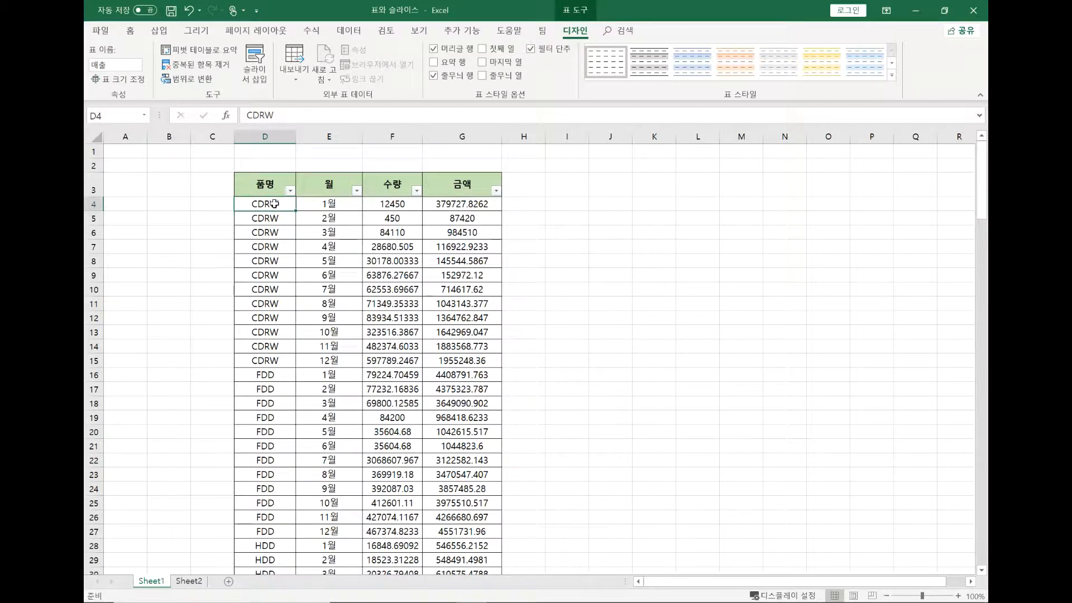
pyautogui.click(271, 232)
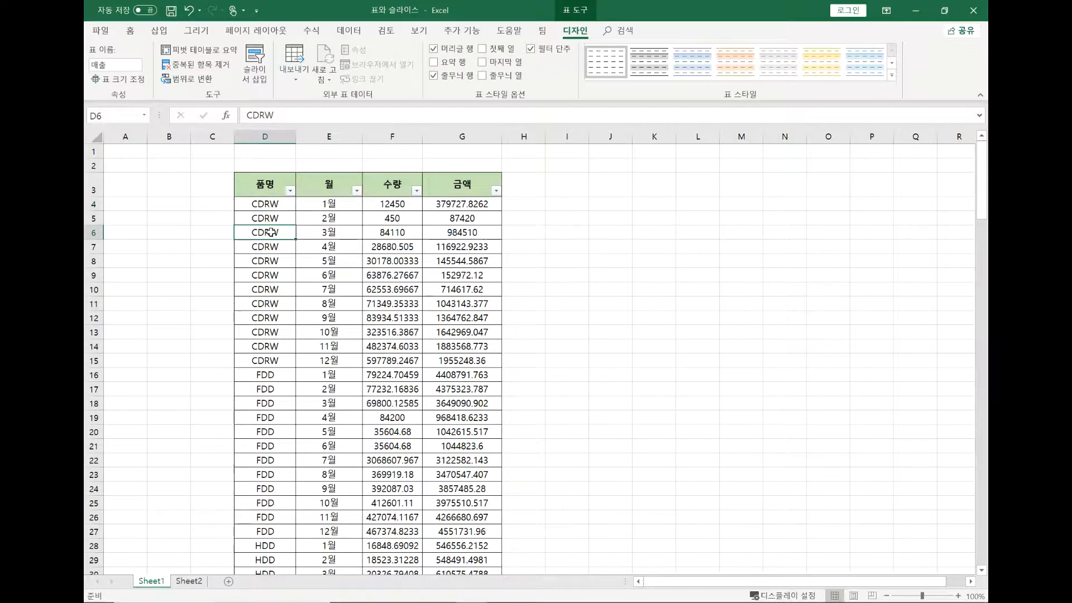
pyautogui.click(266, 202)
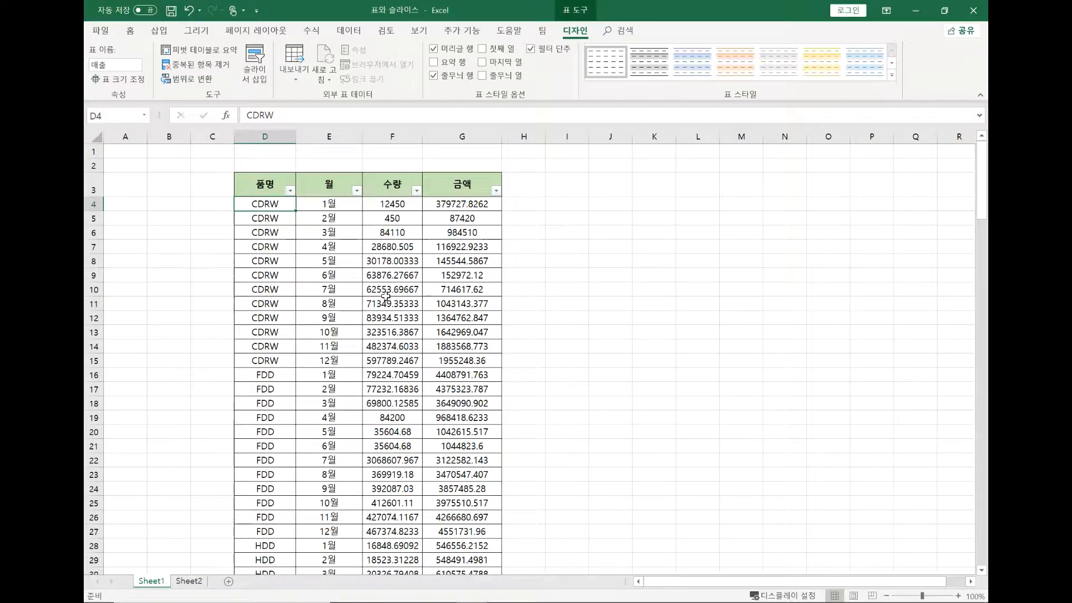
# Extend the table with a new column headed 계산 in cell H3, beside the 금액 column
pyautogui.scroll(1, 385, 295)
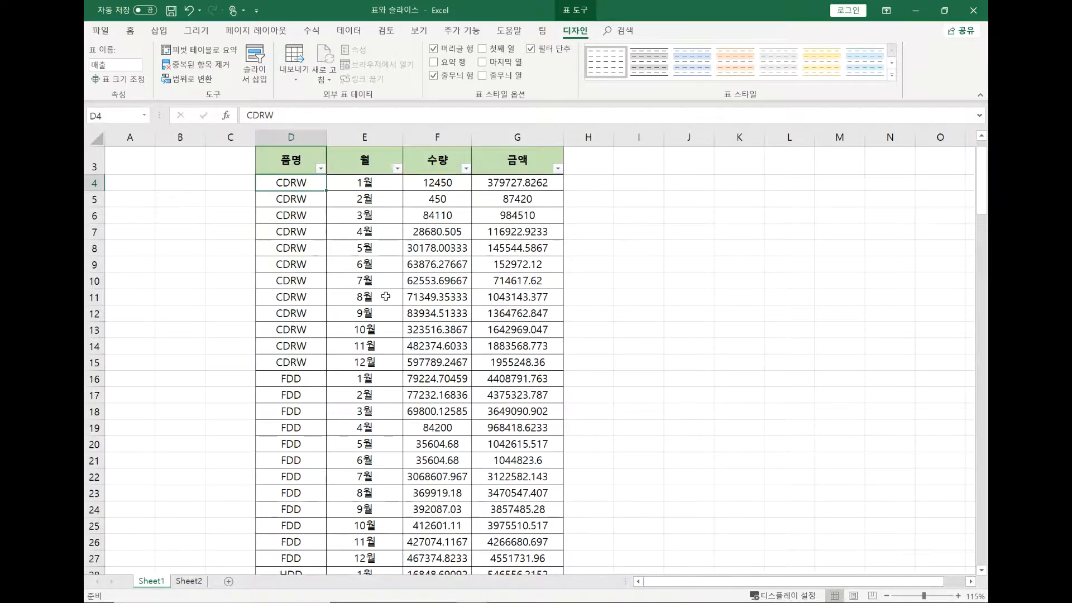
pyautogui.scroll(1, 699, 325)
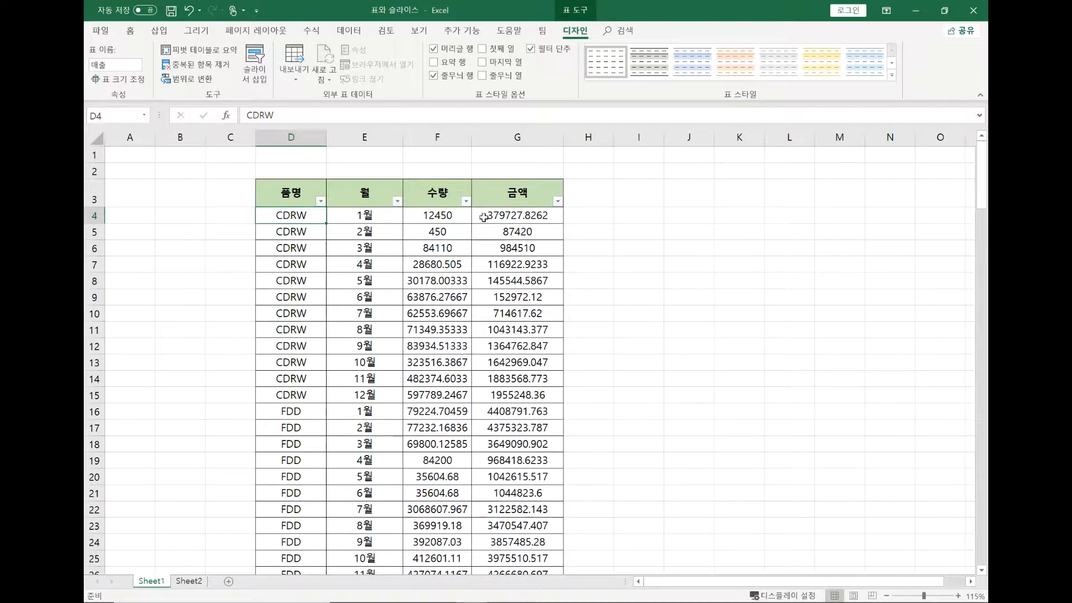
pyautogui.click(604, 197)
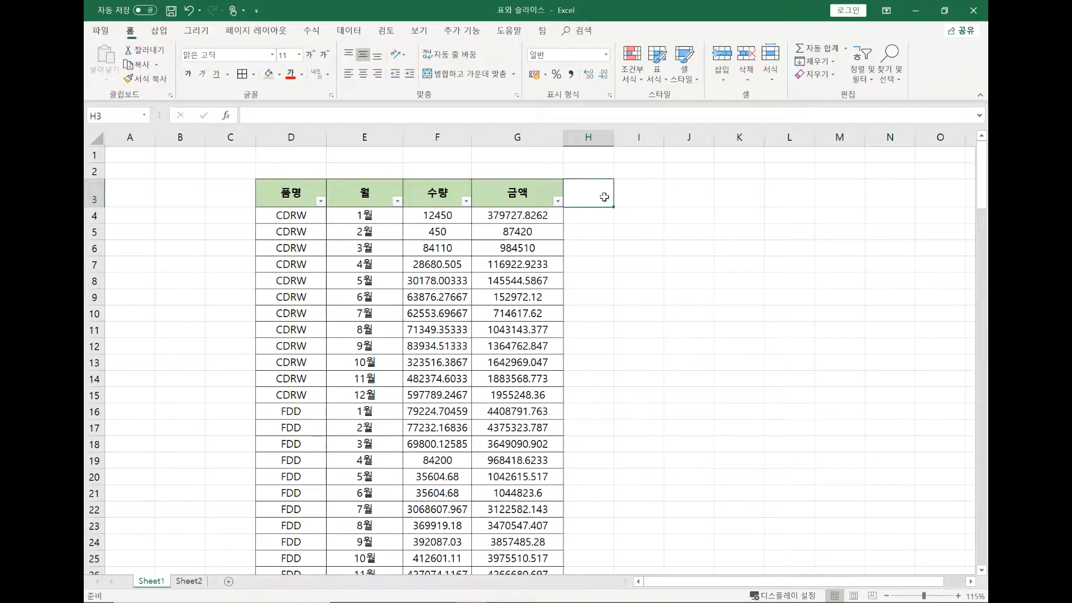
pyautogui.write('계')
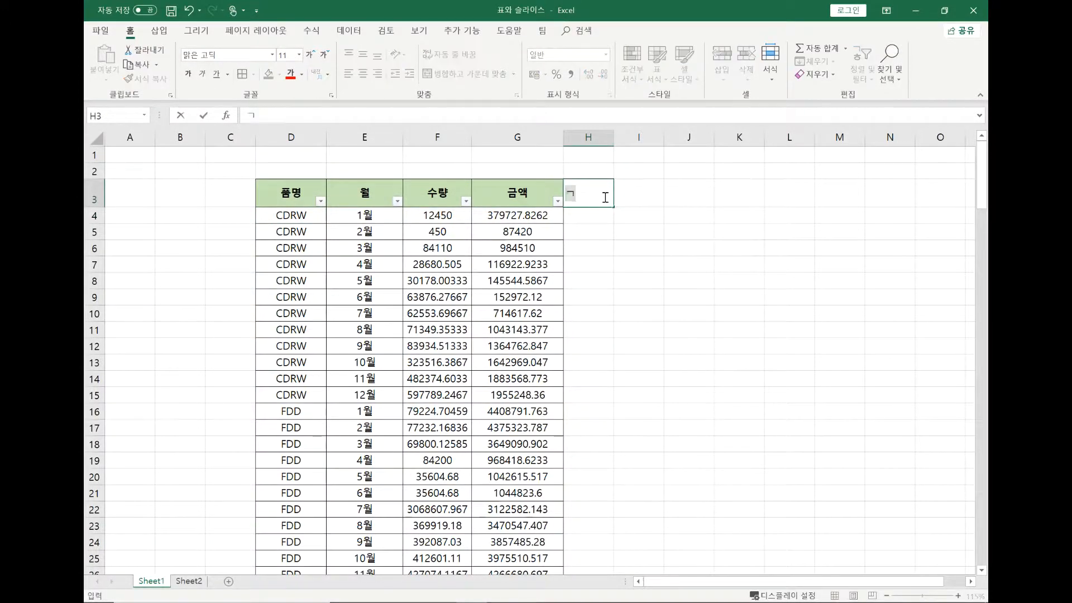
pyautogui.write('산')
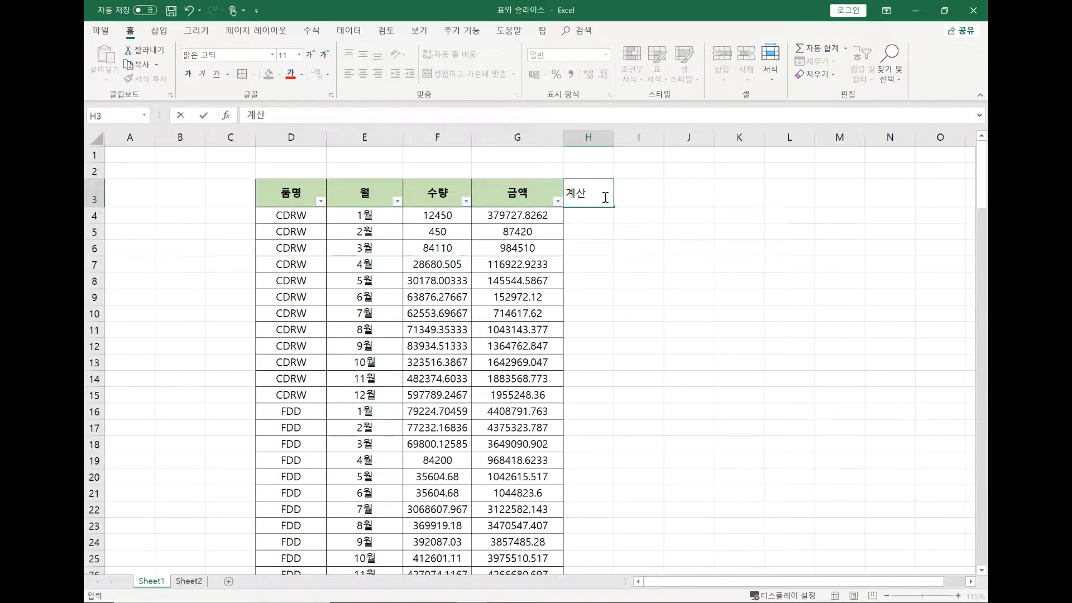
pyautogui.press('Return')
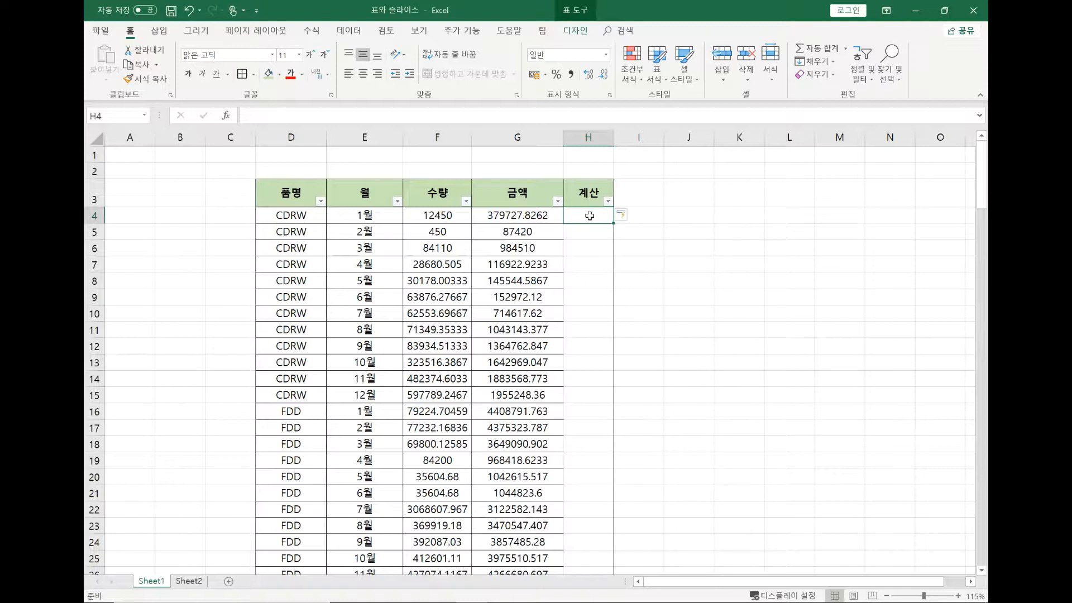
pyautogui.write('=')
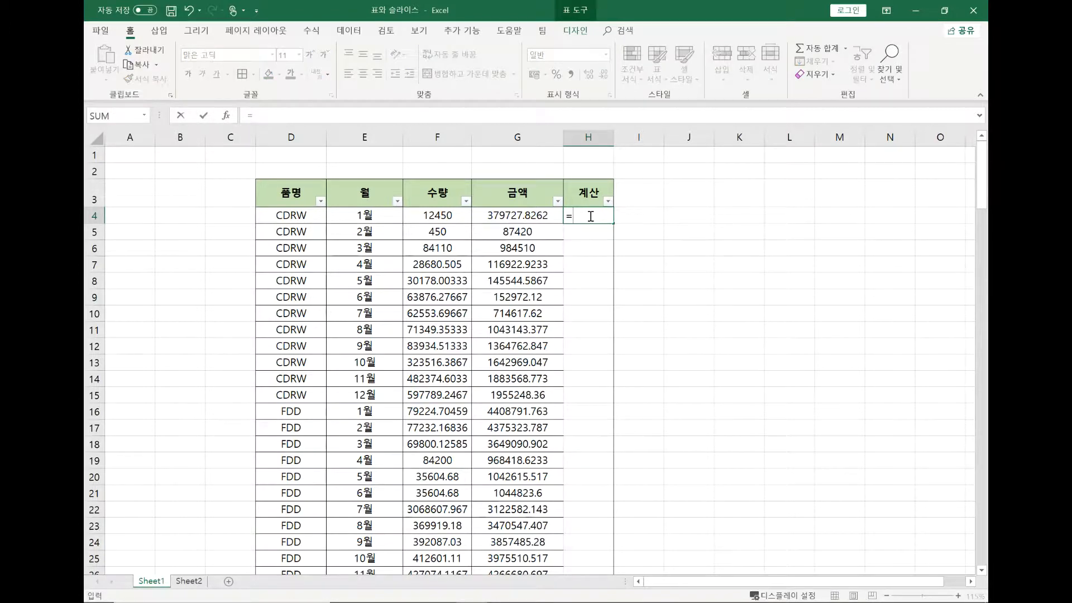
pyautogui.click(446, 215)
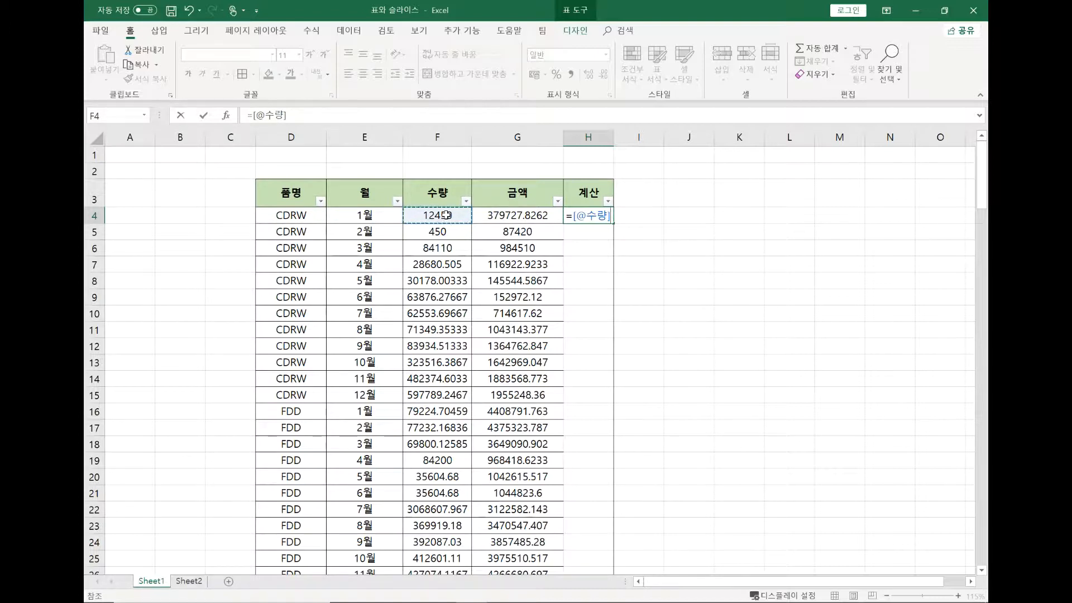
pyautogui.press('Escape')
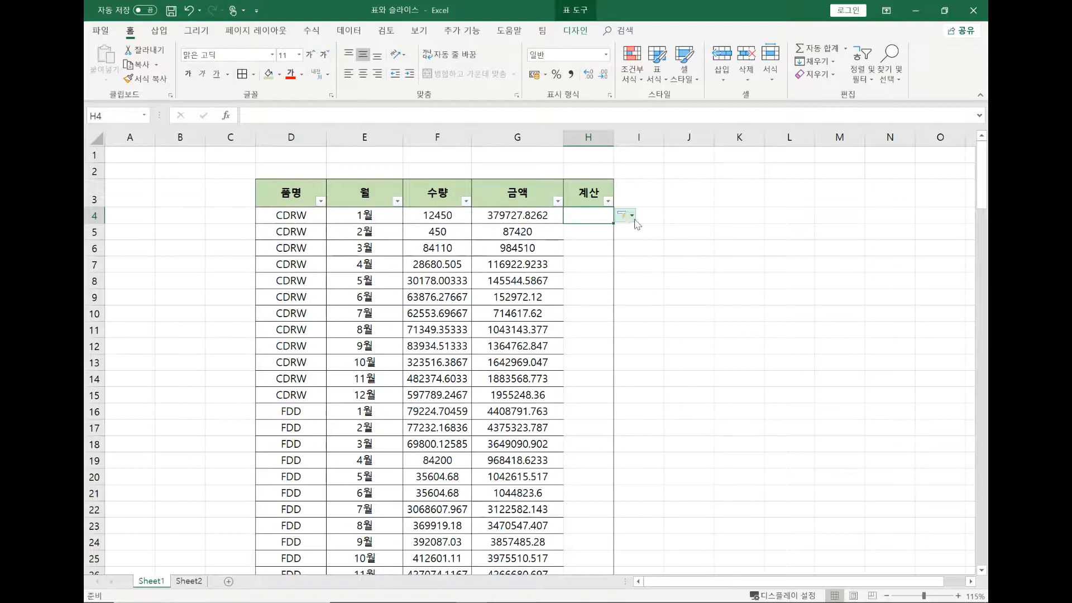
pyautogui.click(779, 216)
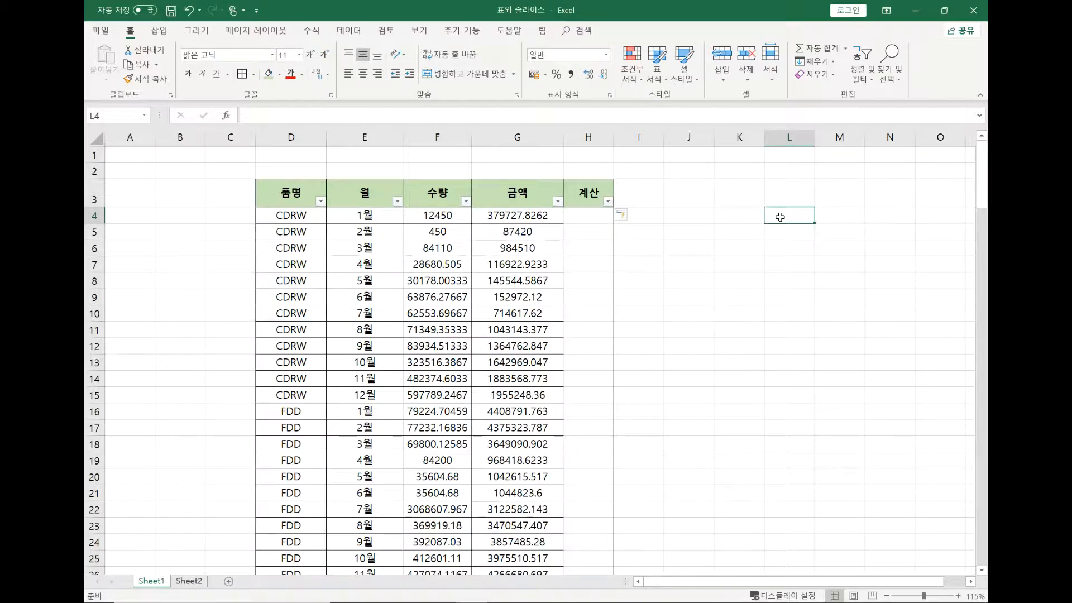
pyautogui.write('=')
pyautogui.click(702, 216)
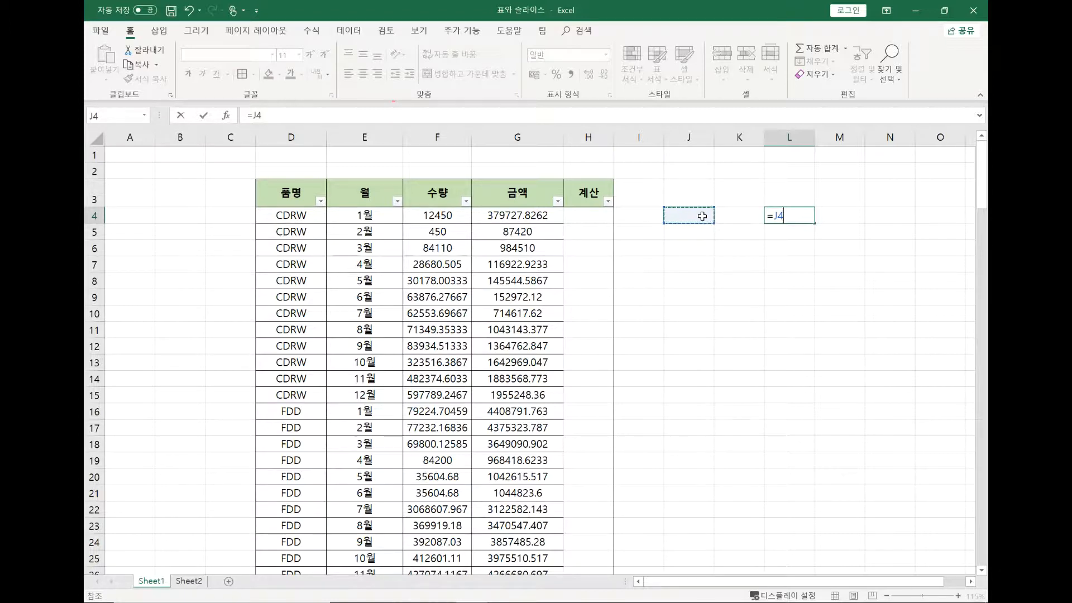
pyautogui.press('Escape')
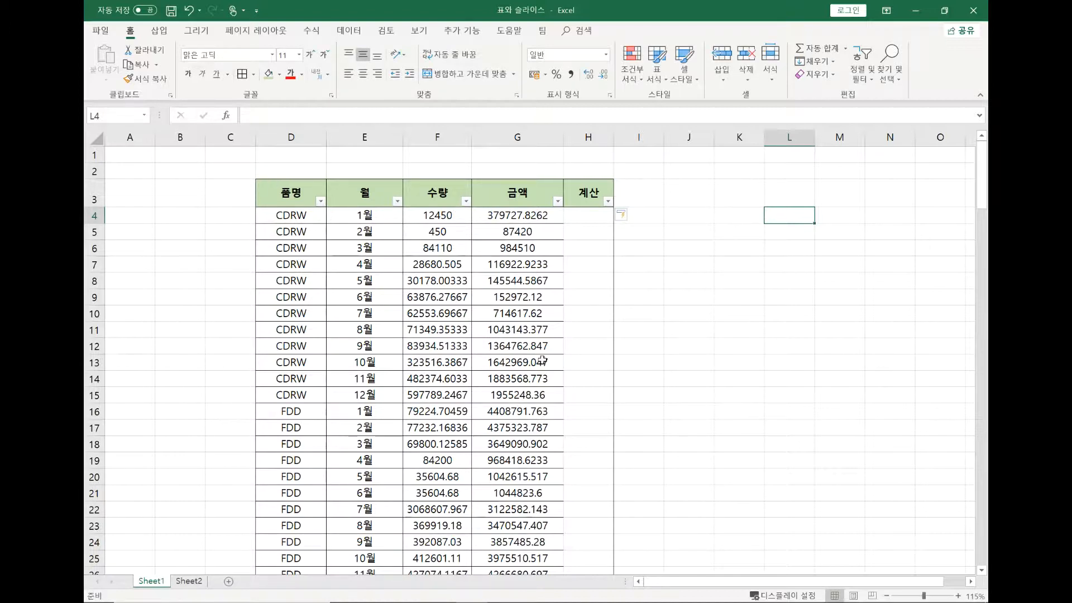
pyautogui.click(589, 217)
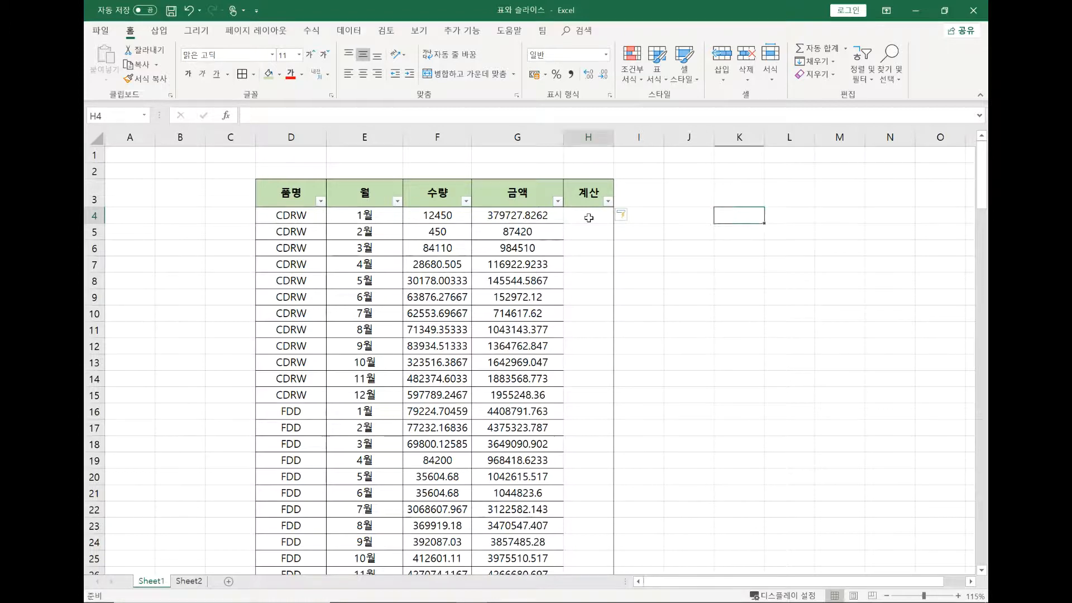
pyautogui.write('=')
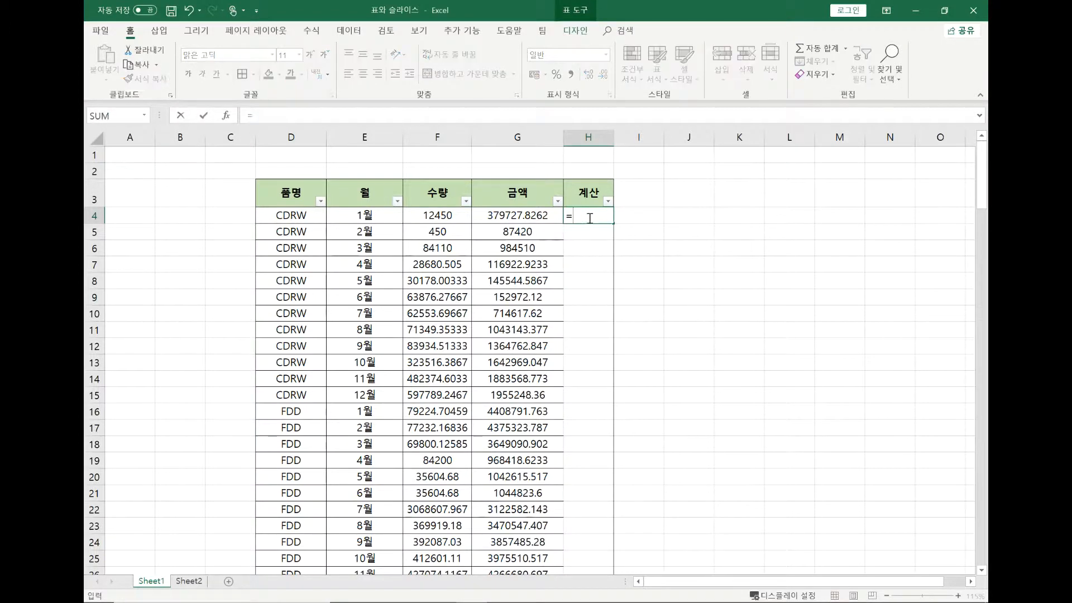
pyautogui.click(451, 214)
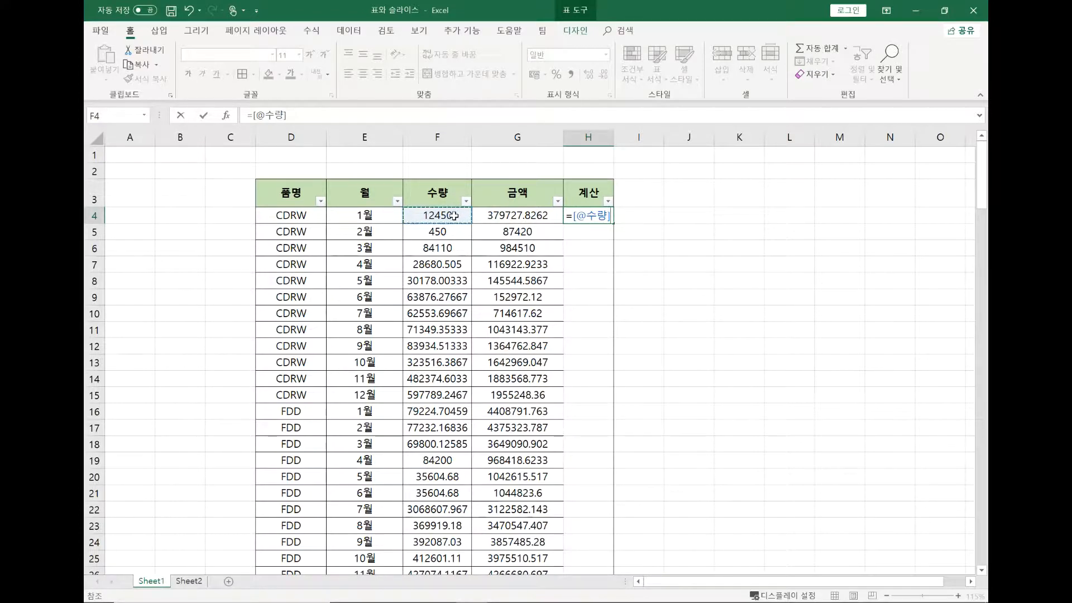
pyautogui.doubleClick(591, 219)
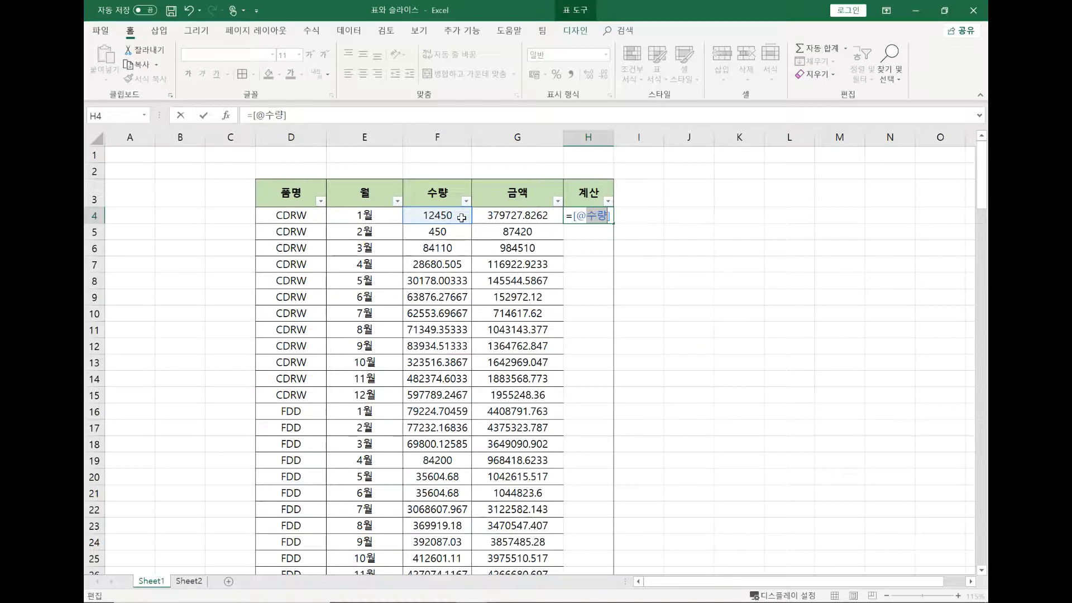
pyautogui.click(611, 218)
pyautogui.write('*')
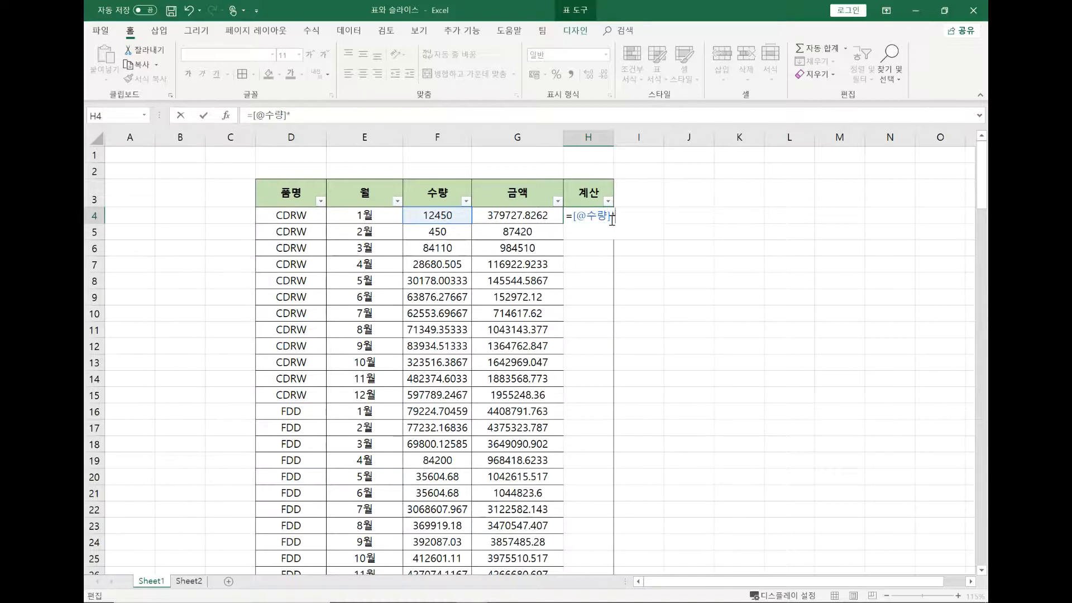
pyautogui.press('Left')
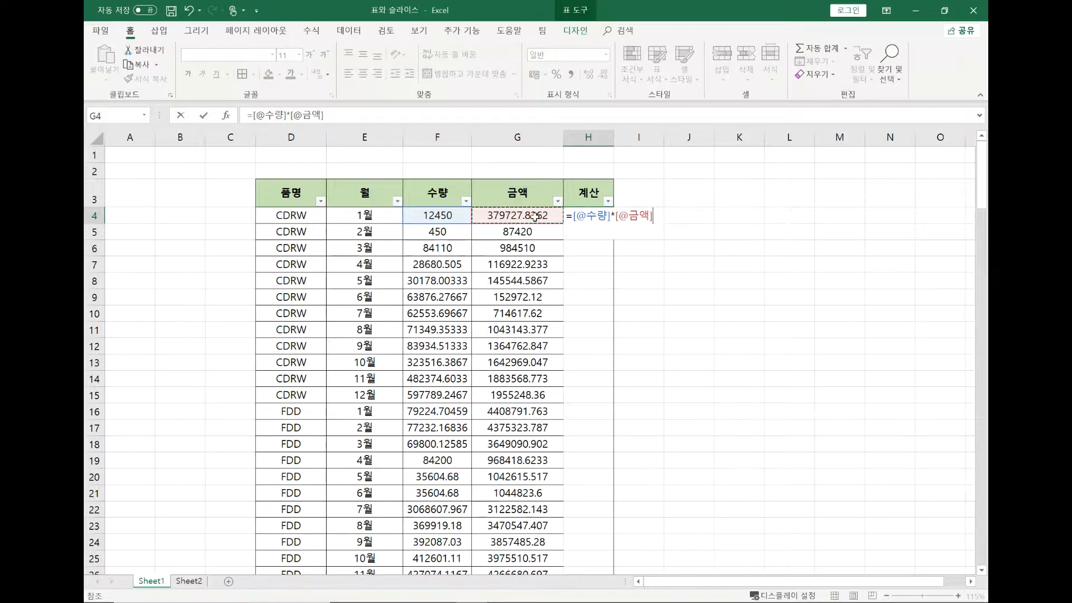
pyautogui.hotkey('ctrl', 'Return')
pyautogui.press('Return')
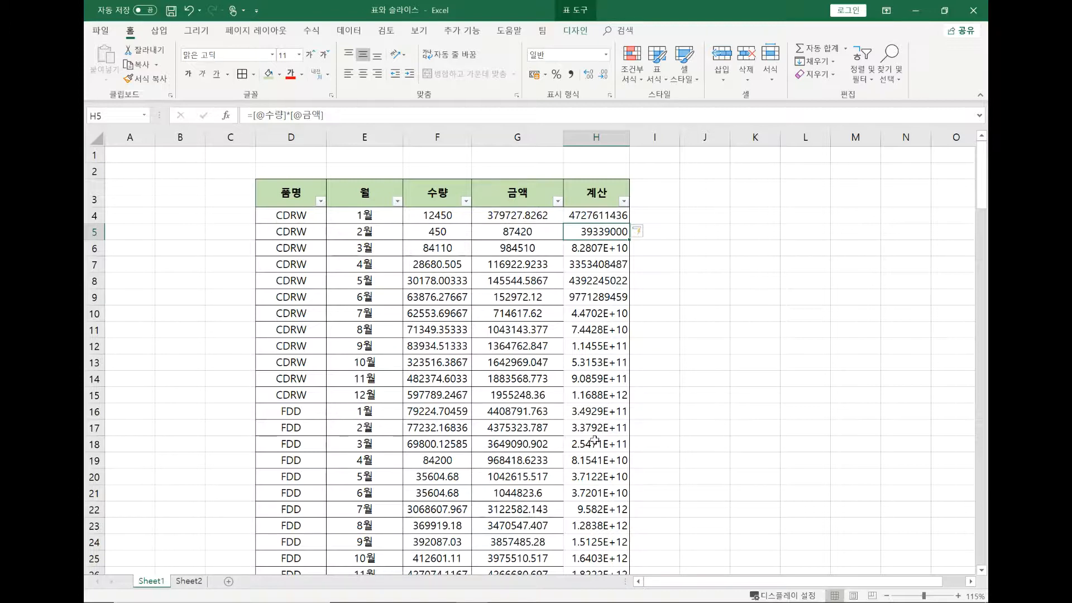
# Total the table's 금액 column in K3 with =SUM(매출[금액]) and apply the comma number style to the result
pyautogui.click(767, 192)
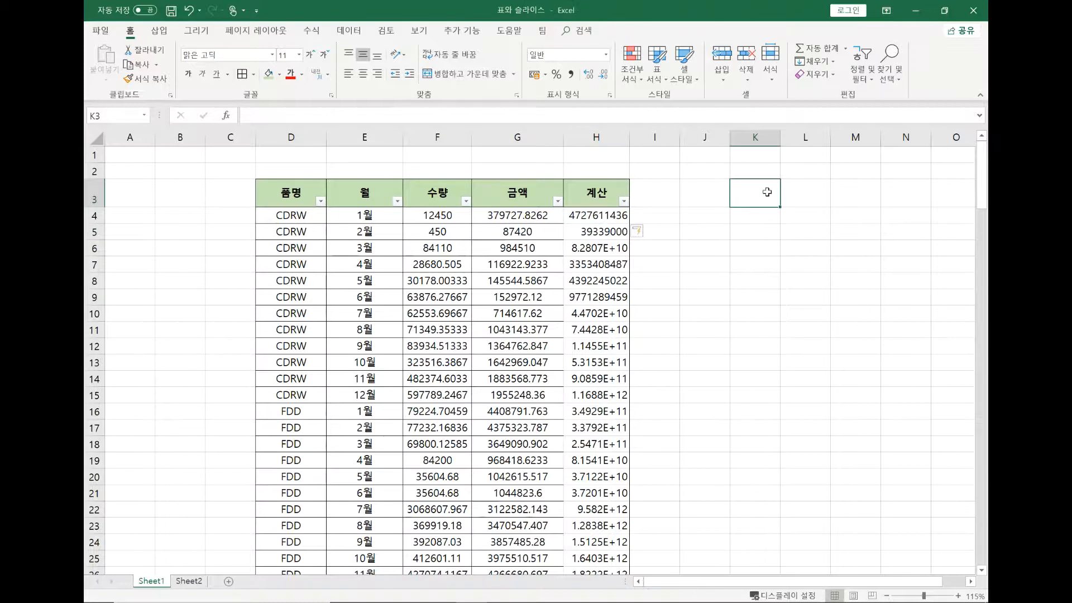
pyautogui.write('=녀ㅡ')
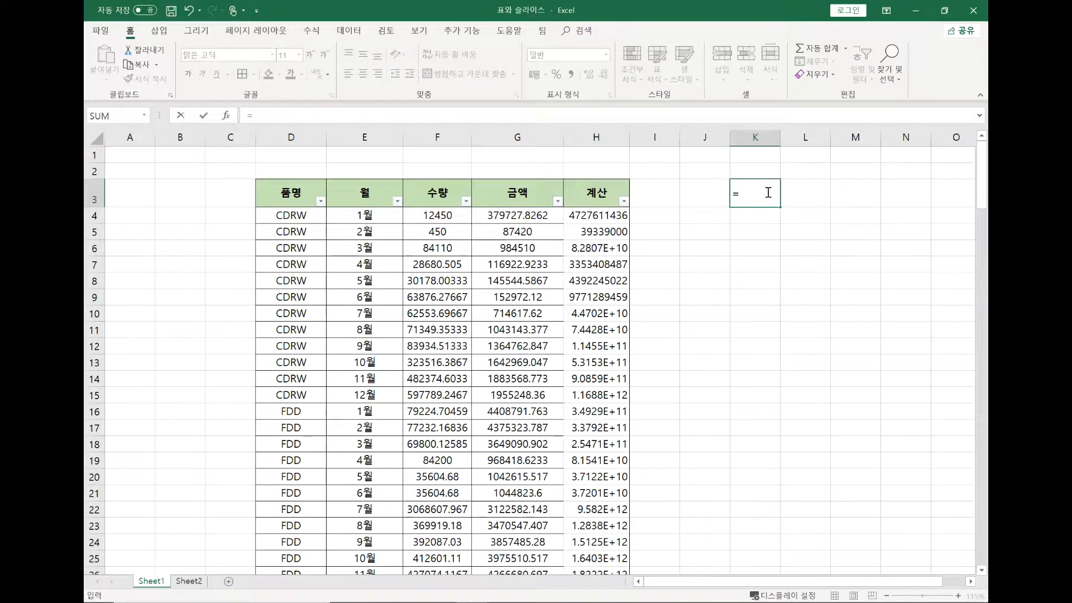
pyautogui.press('BackSpace')
pyautogui.press('BackSpace')
pyautogui.press('Hangul')
pyautogui.write('s')
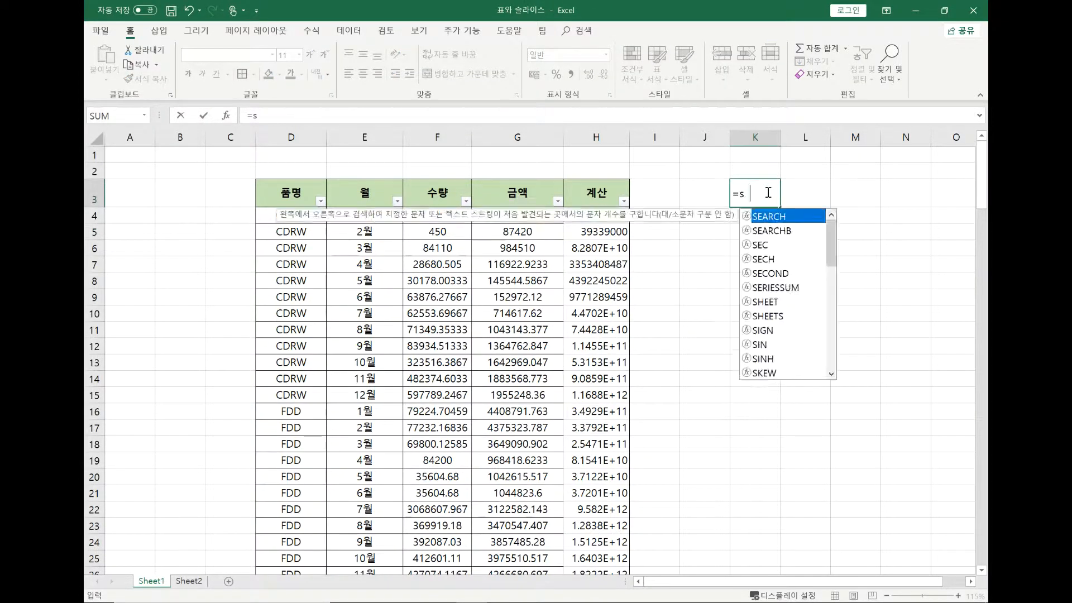
pyautogui.write('um(')
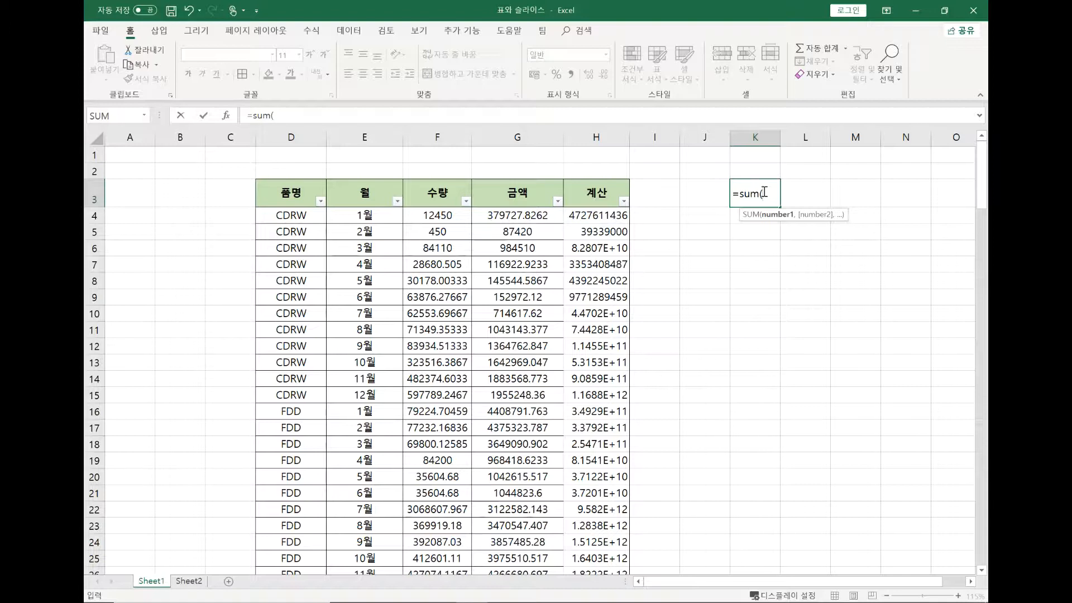
pyautogui.write('매출')
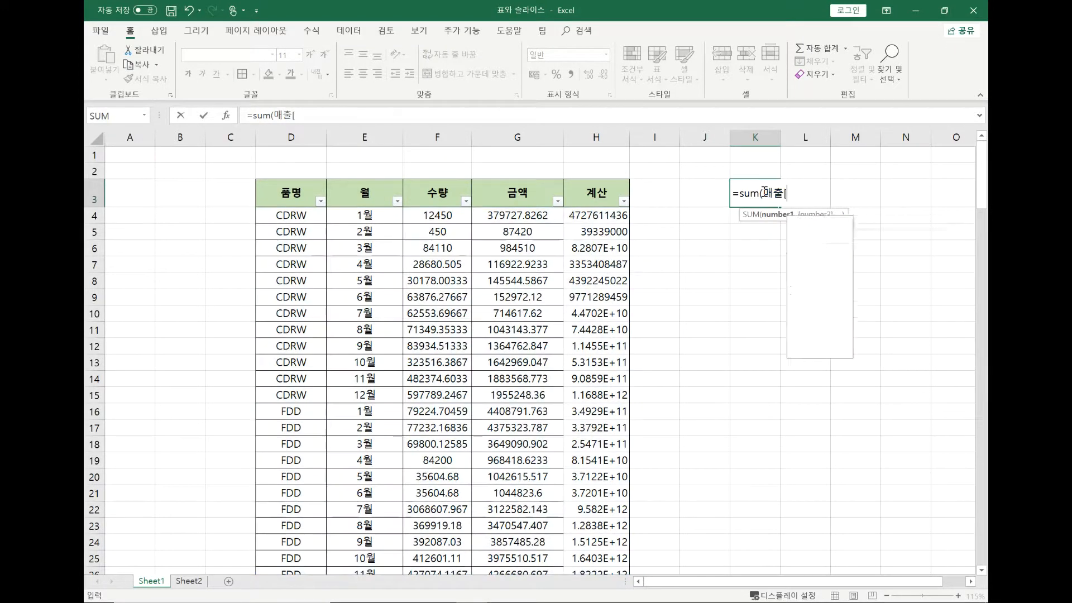
pyautogui.write('[')
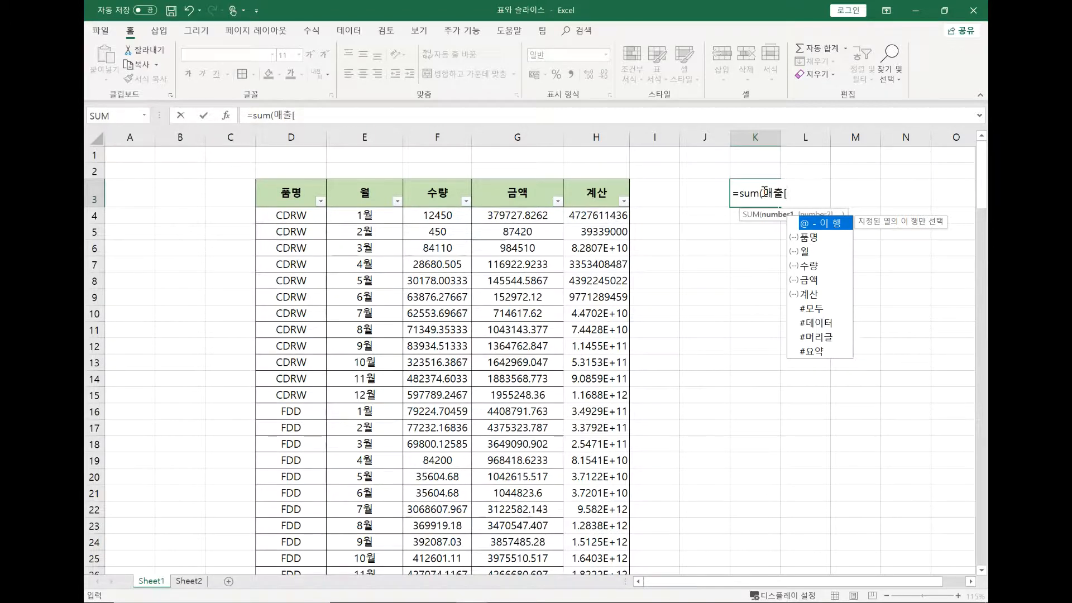
pyautogui.press('Down')
pyautogui.press('Down')
pyautogui.press('Down')
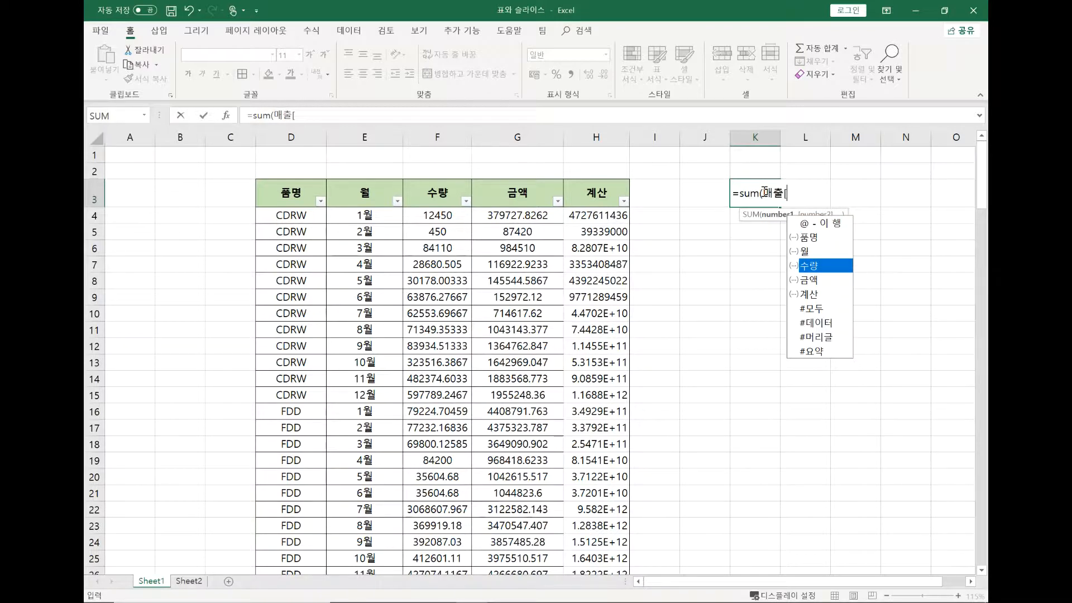
pyautogui.press('Down')
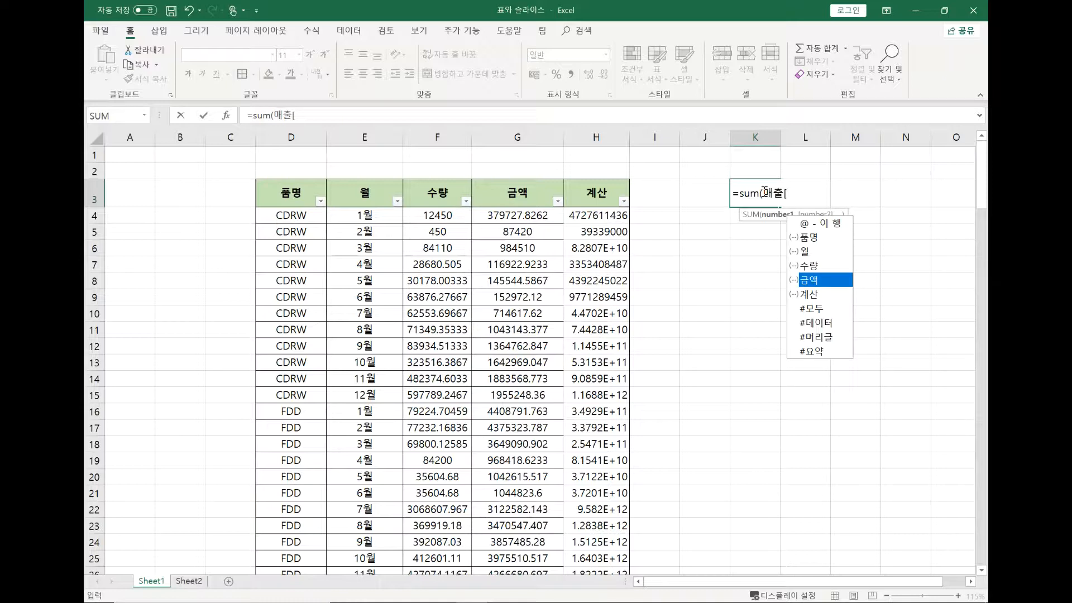
pyautogui.press('Tab')
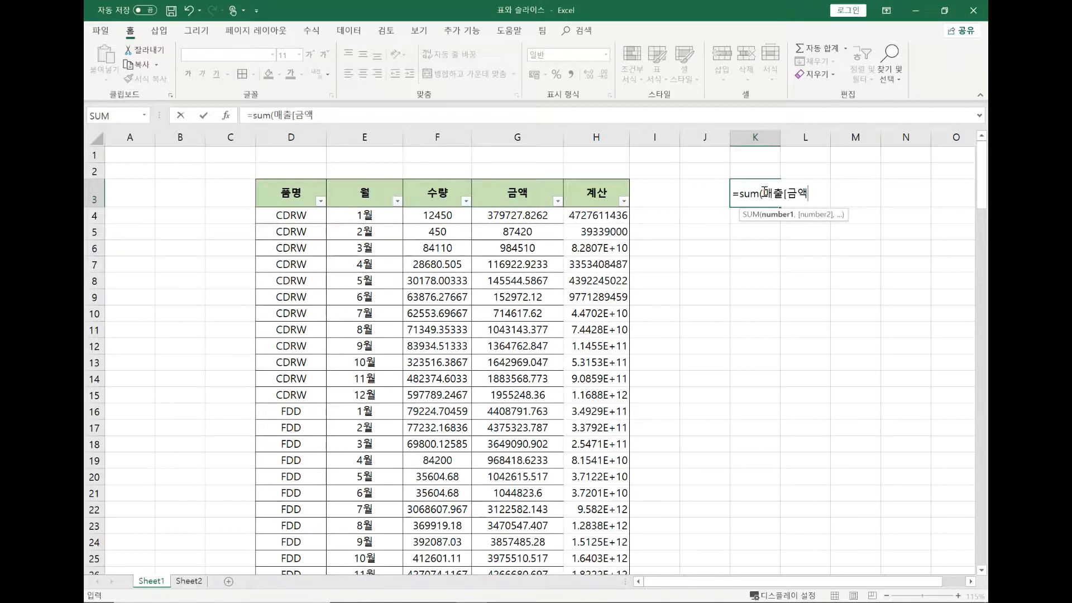
pyautogui.write(']')
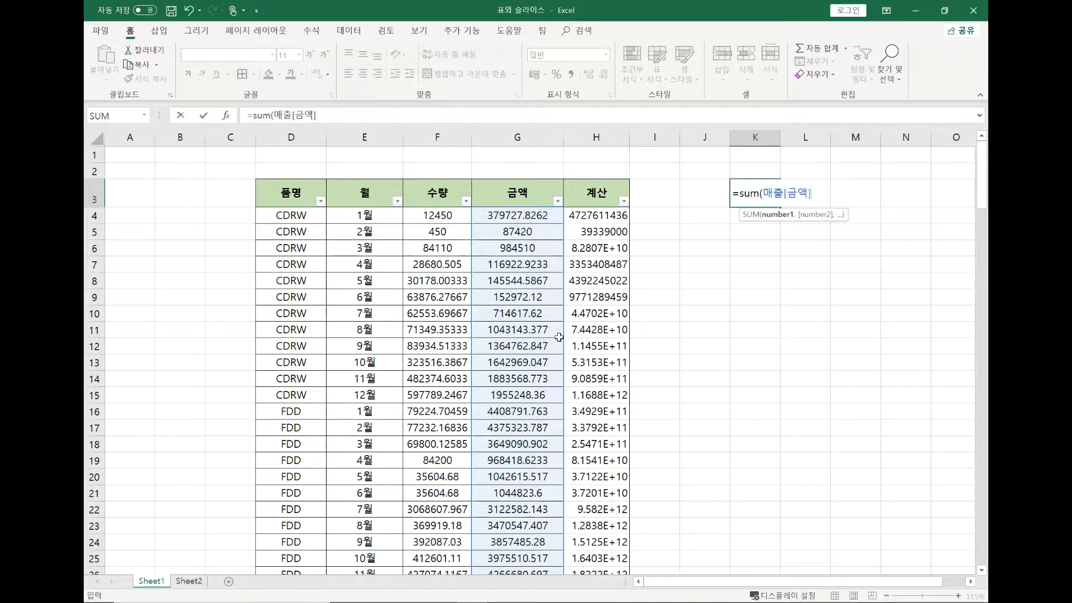
pyautogui.write(')')
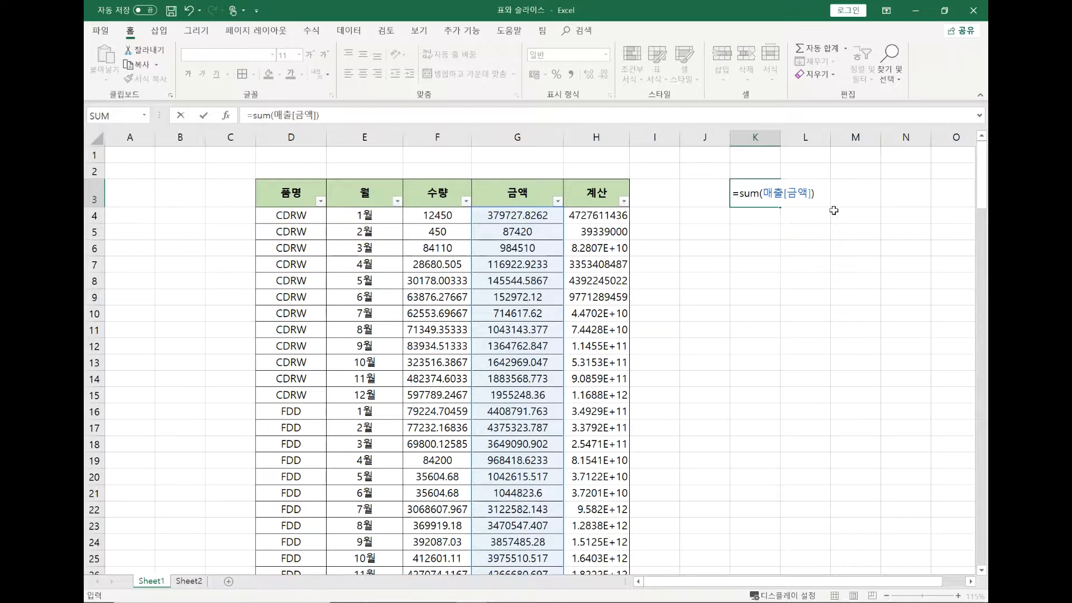
pyautogui.press('Return')
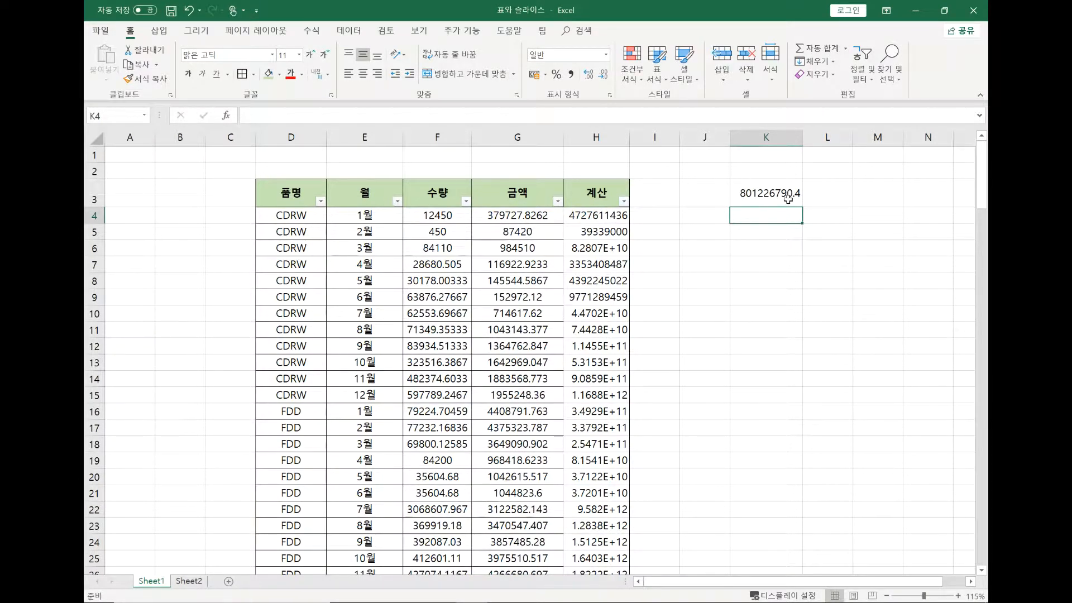
pyautogui.click(773, 189)
pyautogui.click(571, 74)
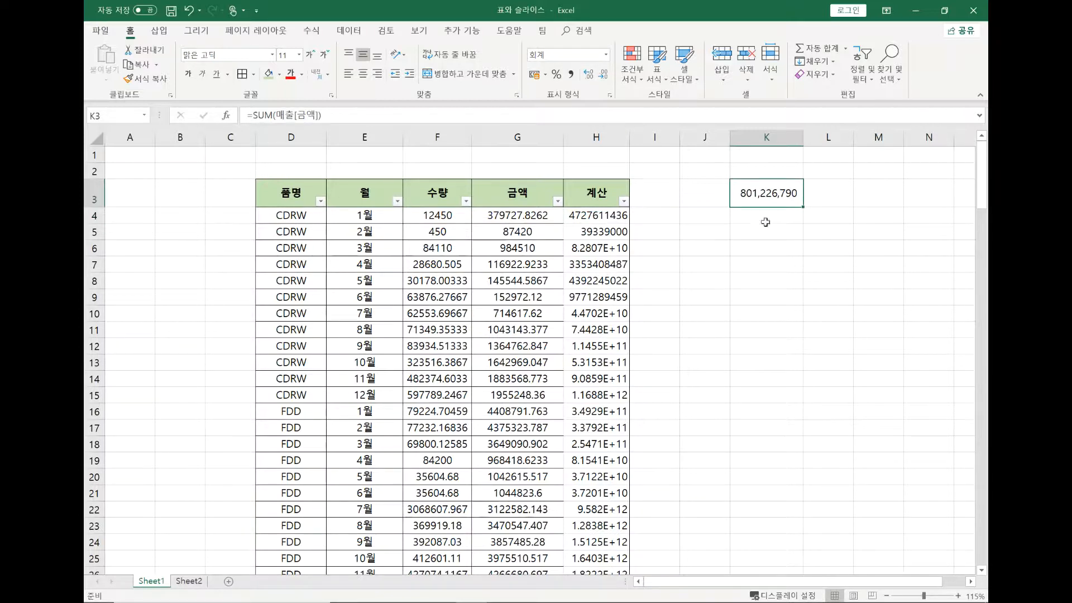
# Go through the 금액 column to the table's last row and select all its data to check the summed range
pyautogui.click(551, 216)
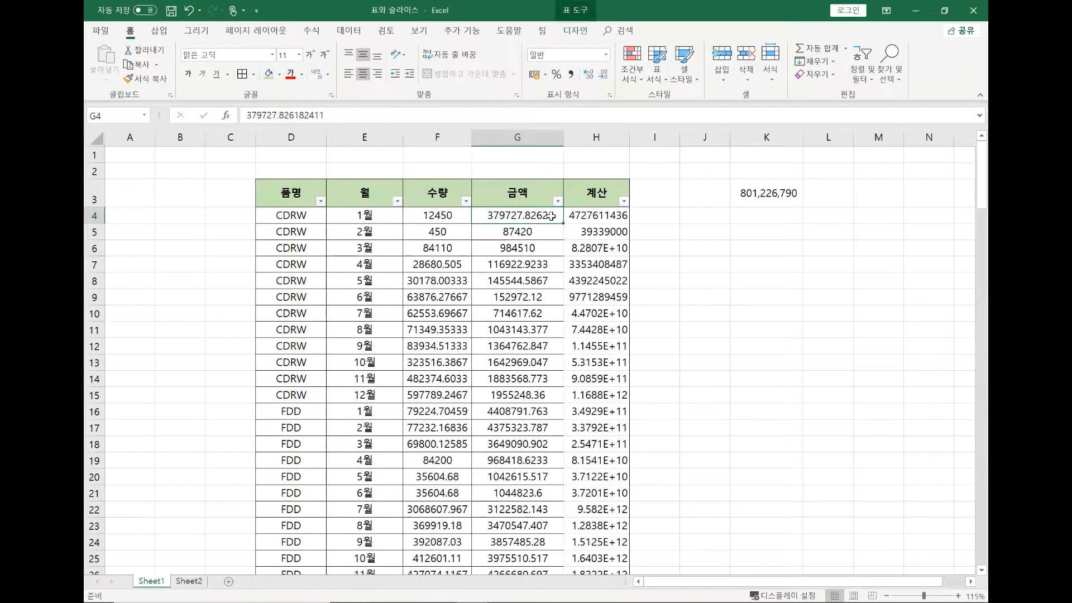
pyautogui.scroll(-4, 558, 218)
pyautogui.hotkey('ctrl', 'Down')
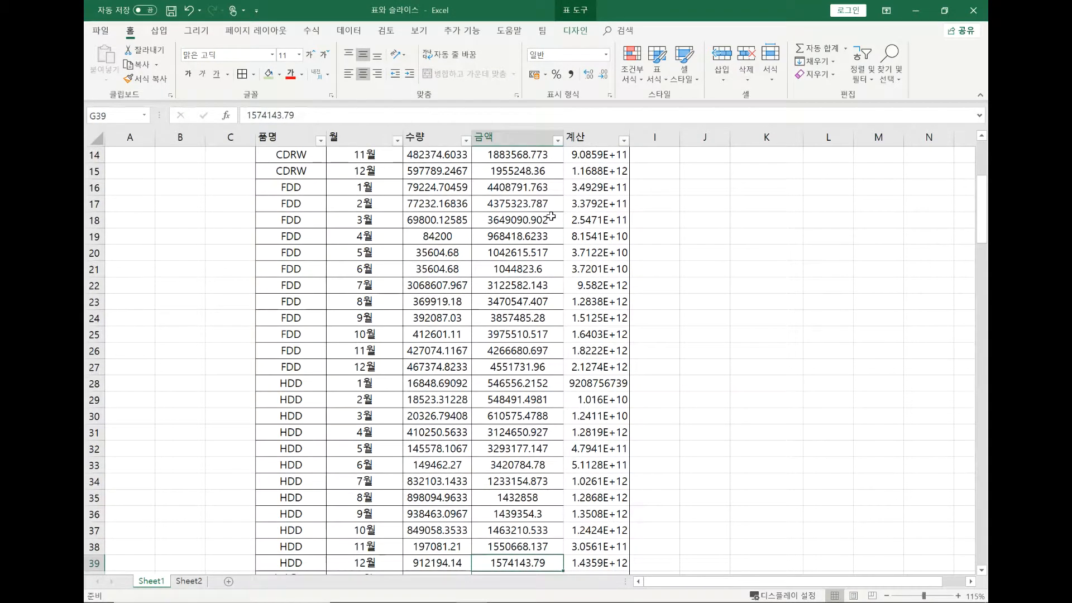
pyautogui.scroll(-11, 565, 218)
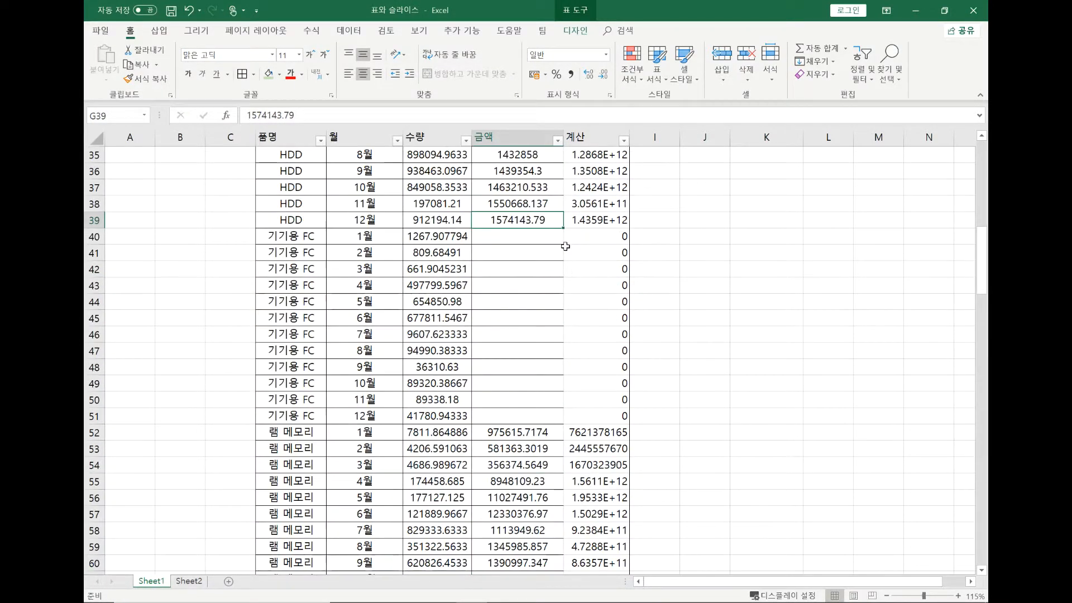
pyautogui.scroll(4, 564, 249)
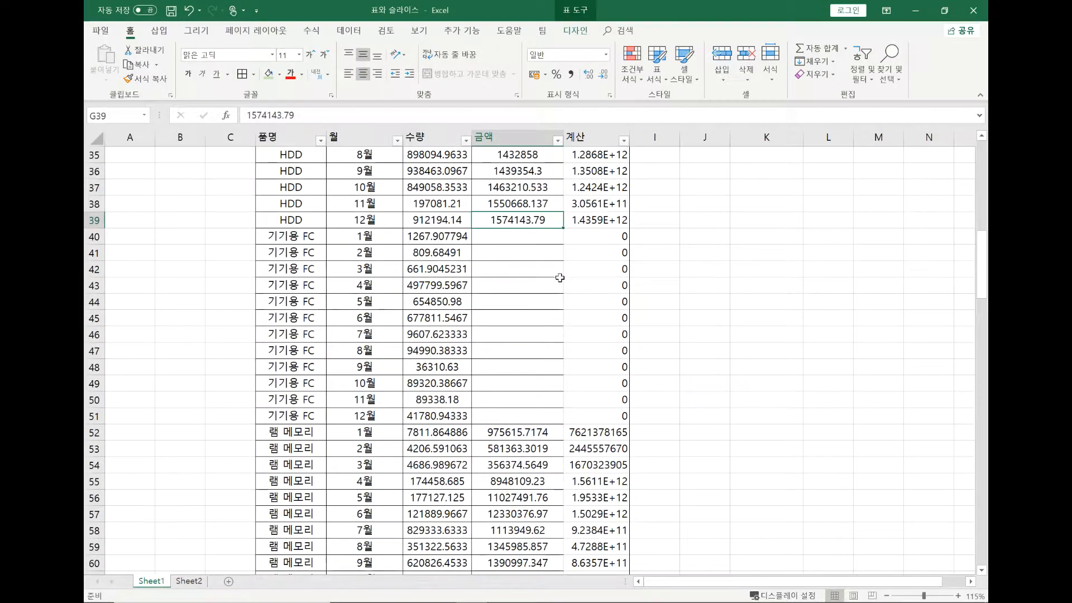
pyautogui.scroll(-8, 558, 280)
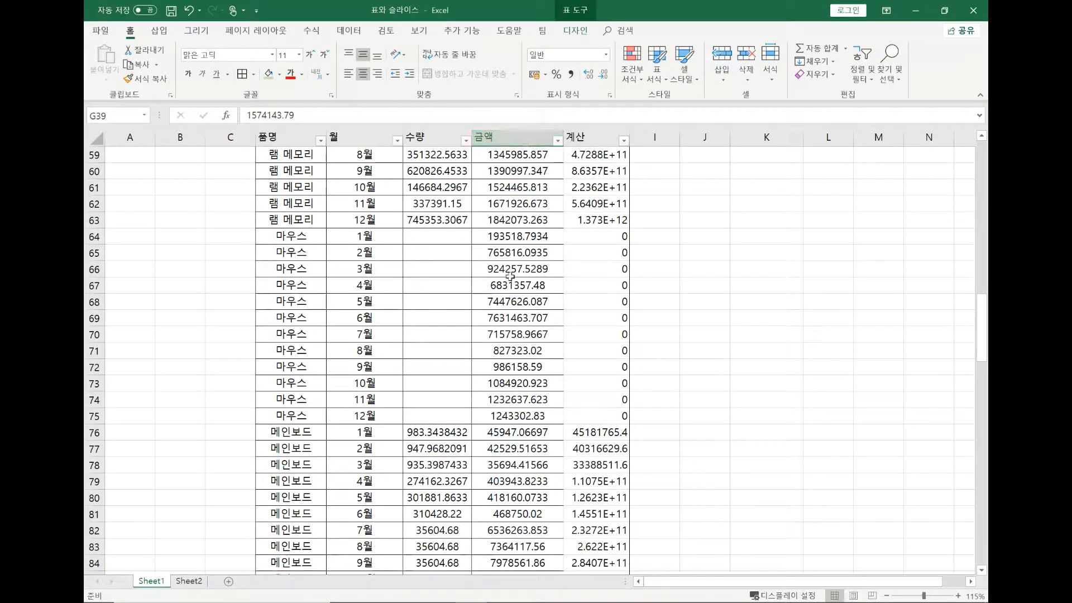
pyautogui.scroll(-2, 510, 278)
pyautogui.scroll(-20, 509, 277)
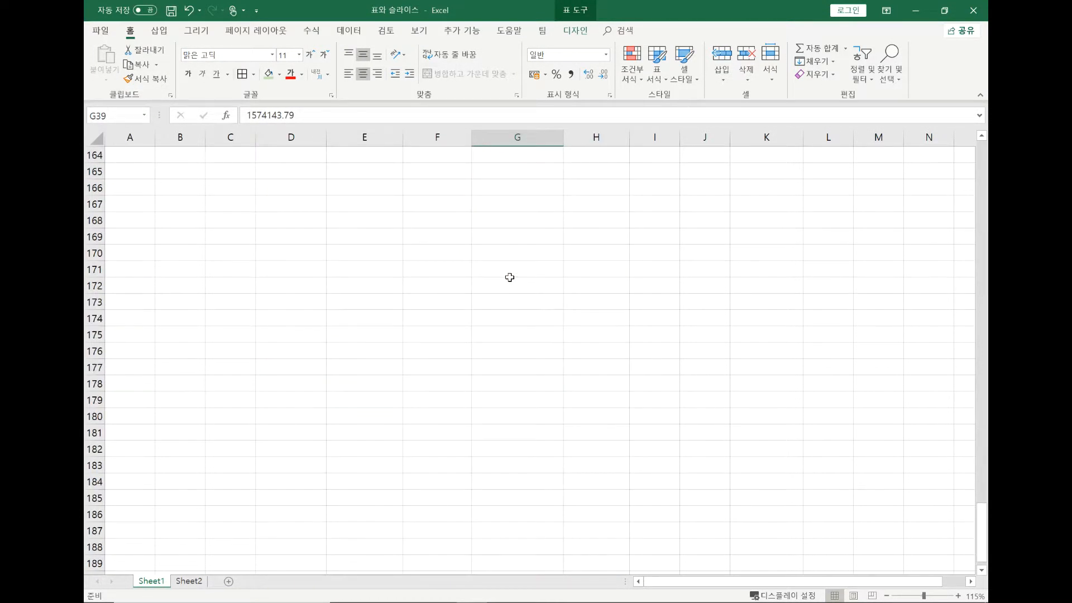
pyautogui.scroll(14, 510, 278)
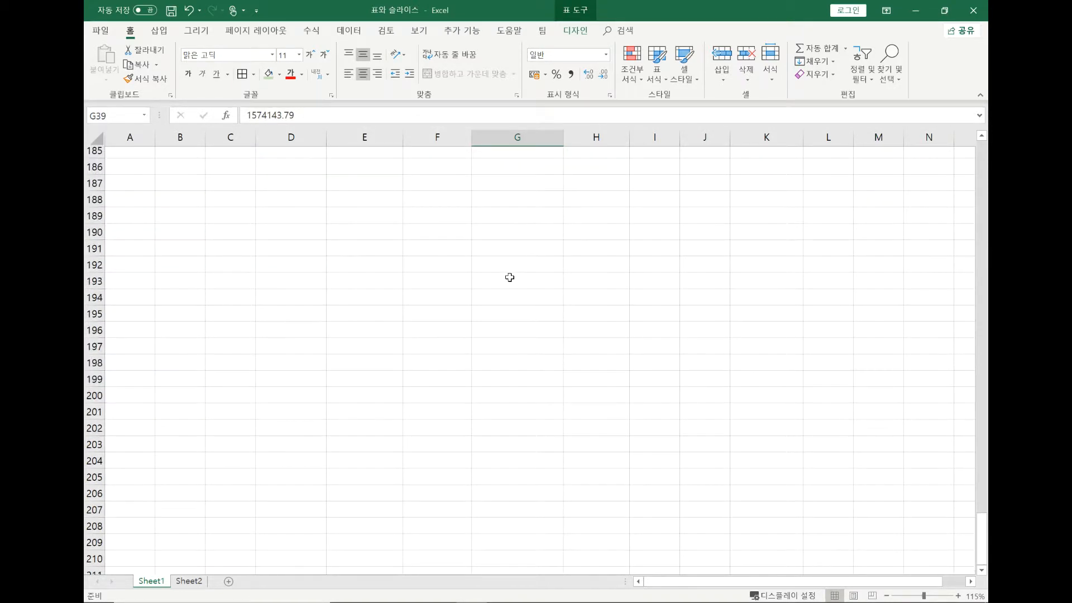
pyautogui.scroll(13, 510, 278)
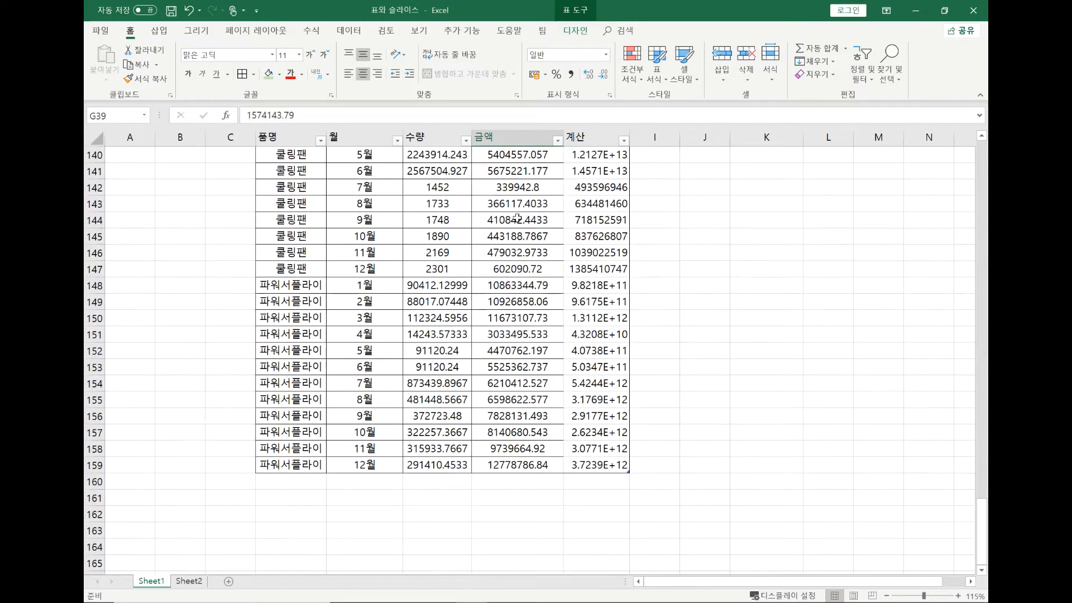
pyautogui.click(514, 137)
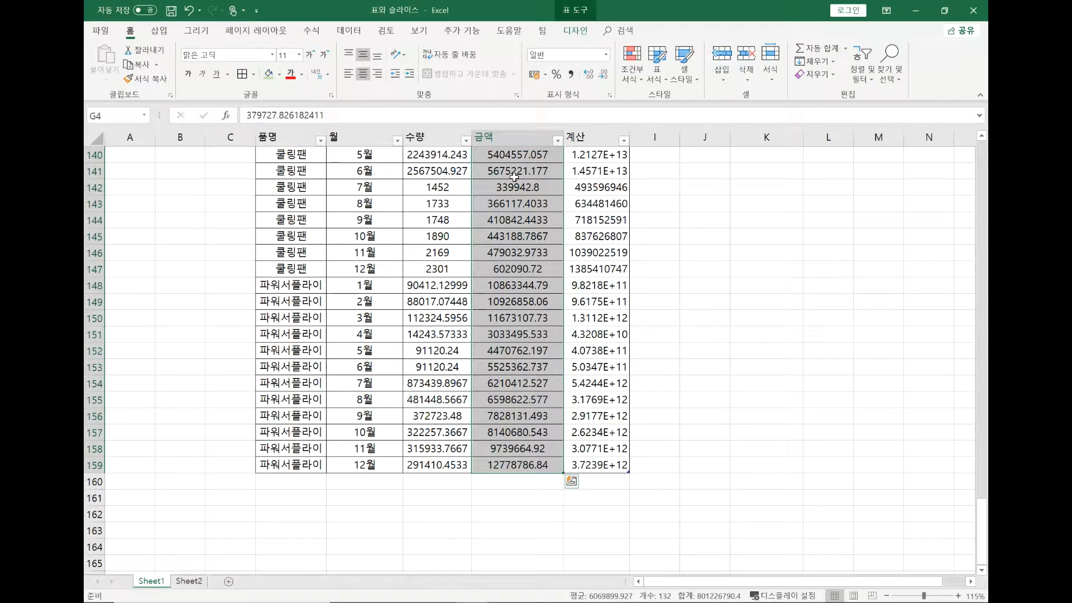
# Add a 금액 value of 100000000 in G160 directly below the table's last row and check the total in K3
pyautogui.click(531, 481)
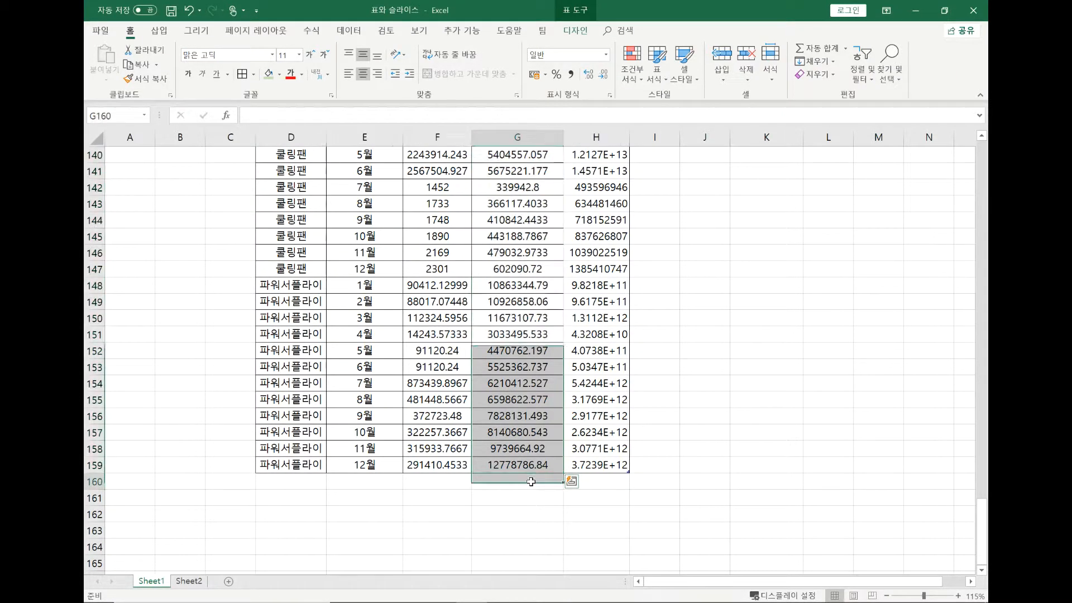
pyautogui.write('100000000')
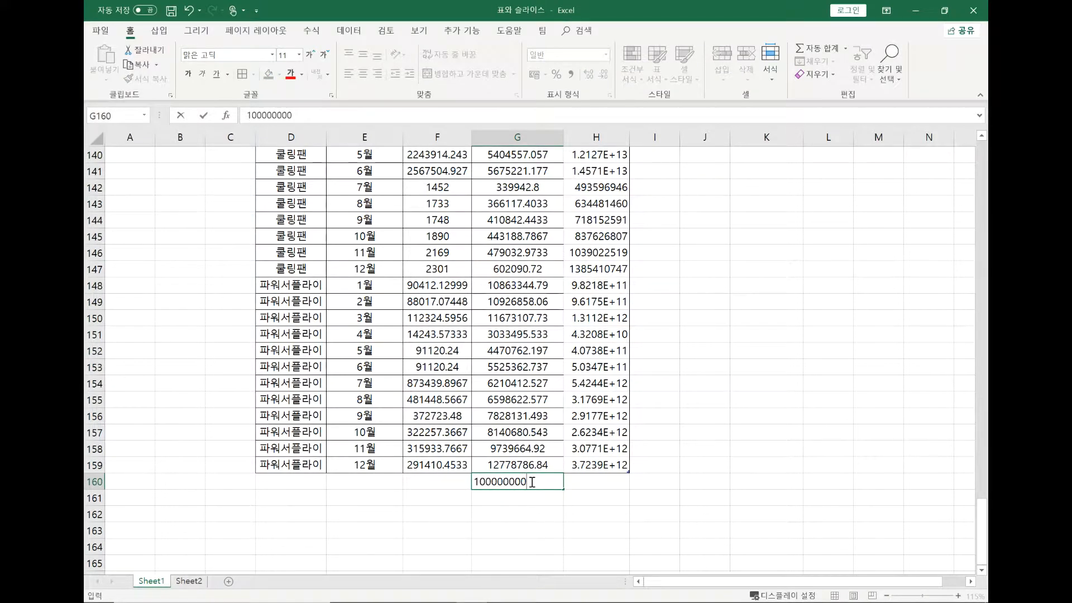
pyautogui.press('Return')
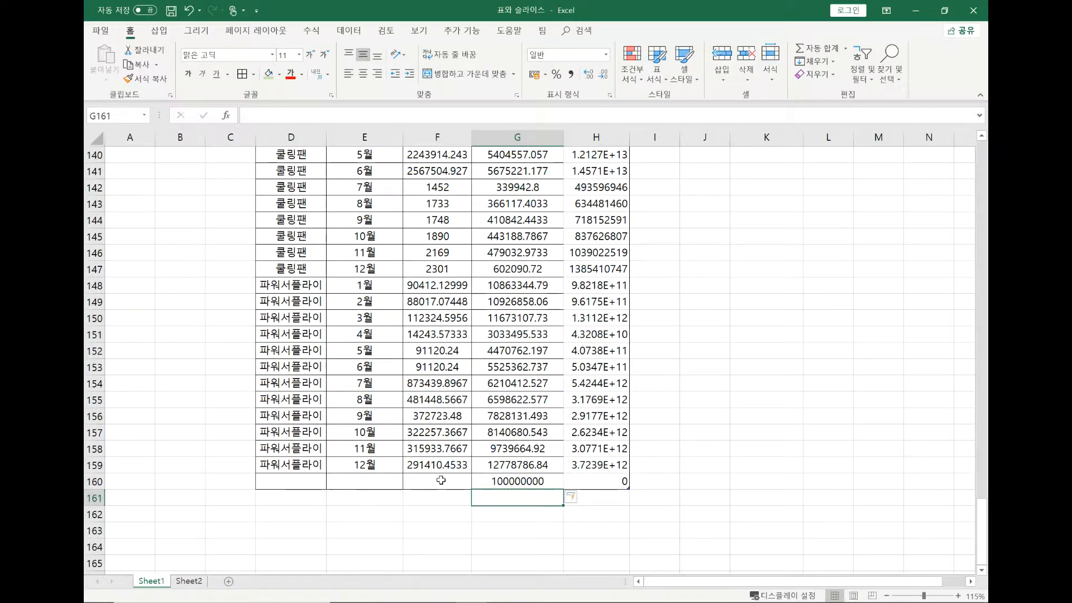
pyautogui.scroll(20, 641, 448)
pyautogui.scroll(20, 536, 483)
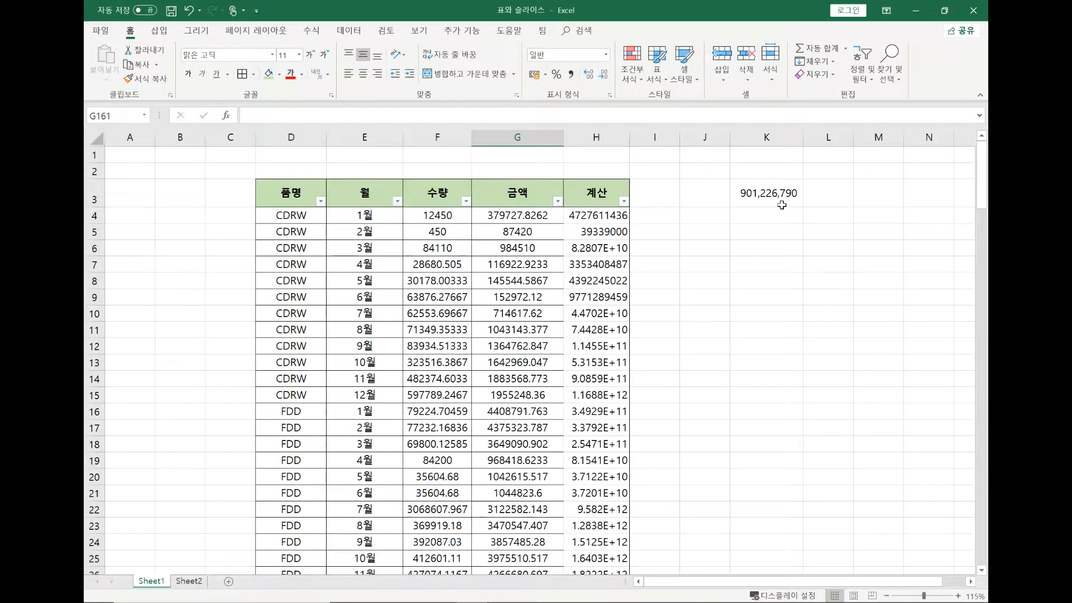
# Examine the total formula in K3 against the table's 금액 column
pyautogui.click(781, 205)
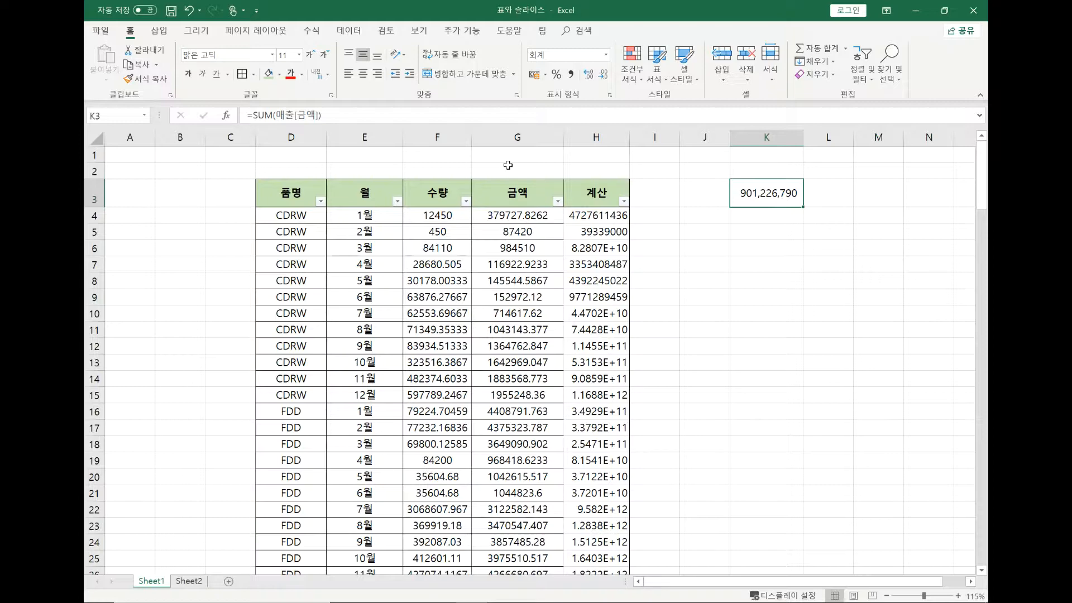
pyautogui.scroll(-5, 508, 165)
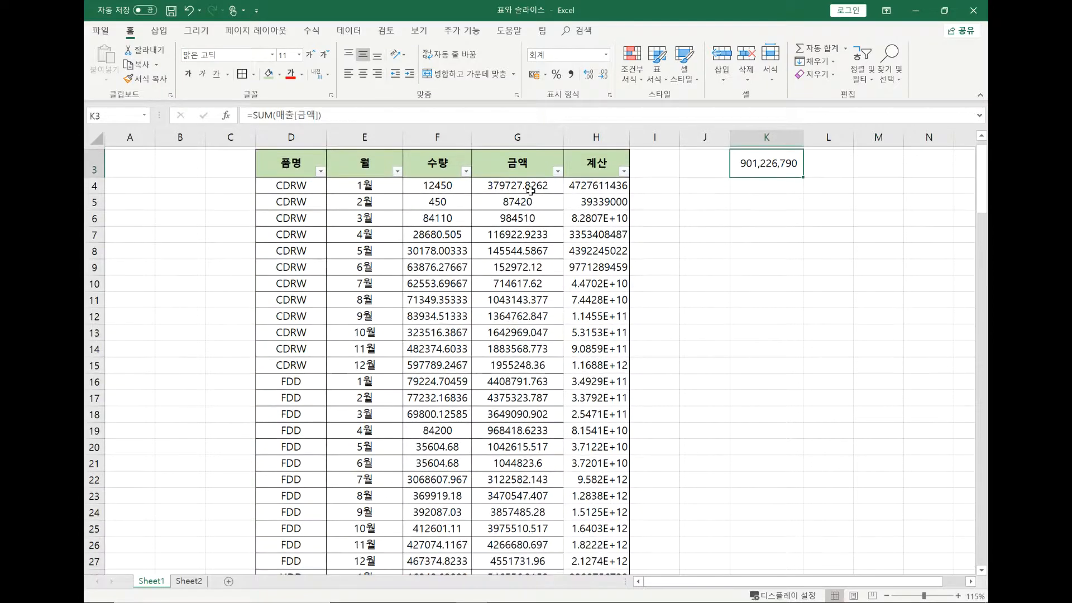
pyautogui.scroll(1, 514, 207)
pyautogui.scroll(5, 514, 207)
pyautogui.click(514, 190)
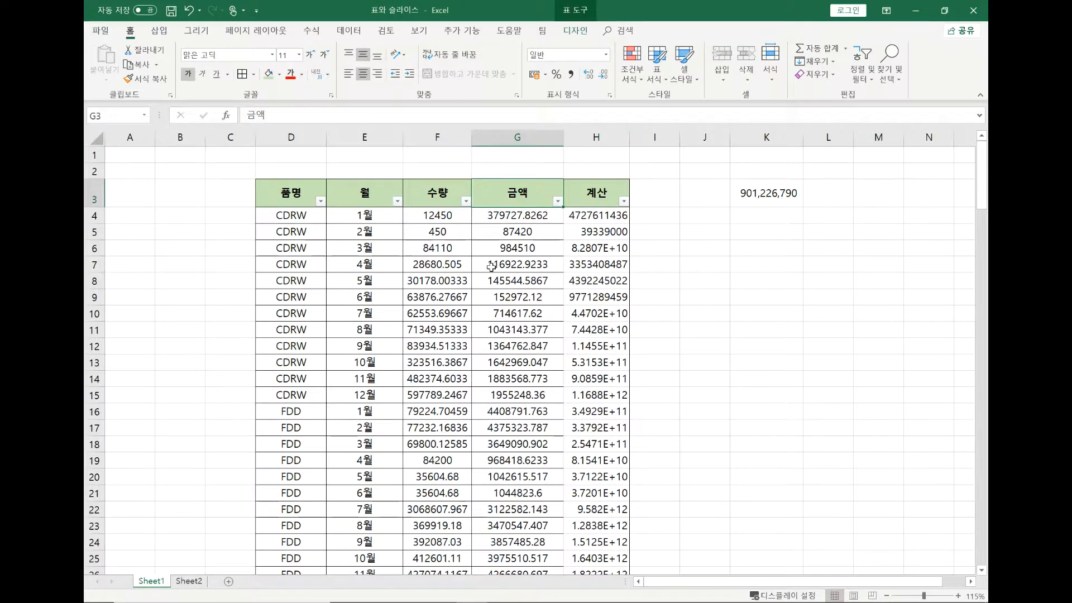
pyautogui.scroll(-7, 514, 189)
pyautogui.scroll(7, 531, 229)
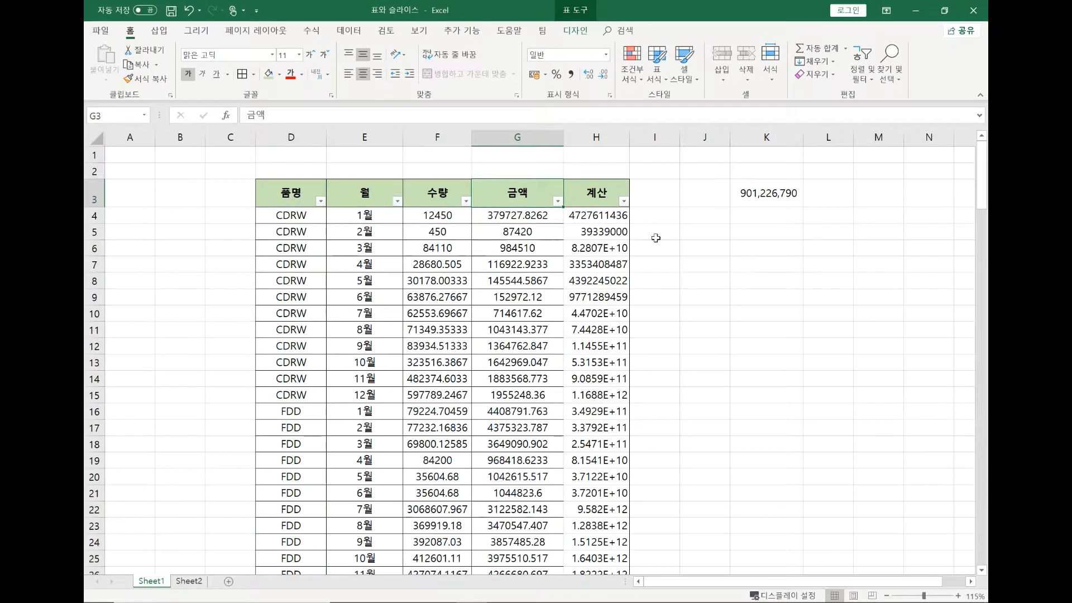
pyautogui.click(765, 193)
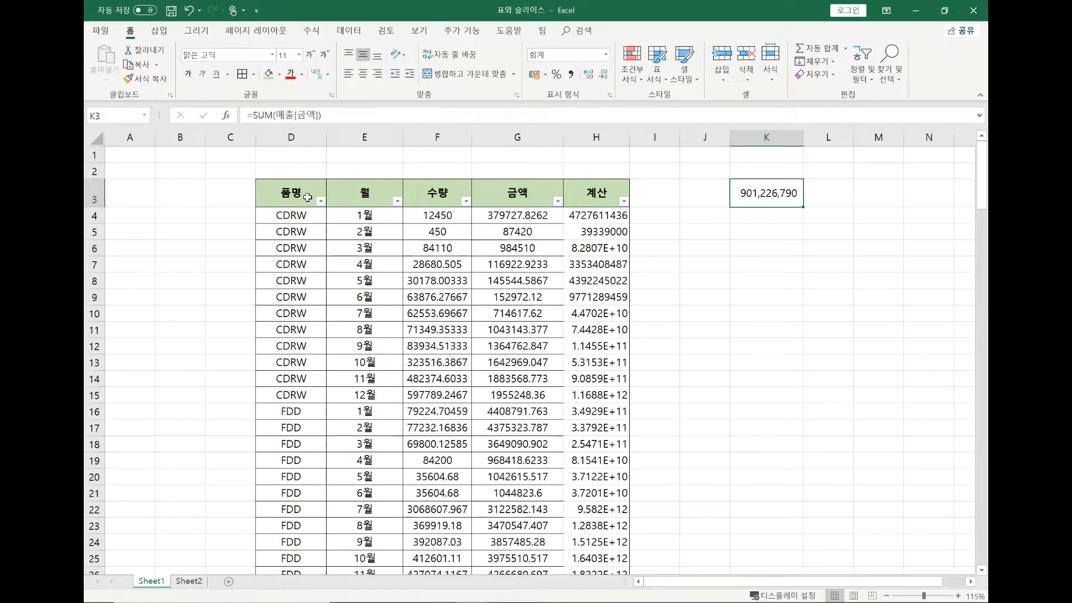
# Check the source range offered when summarizing the 매출 table with a PivotTable, and dismiss the dialog without creating one
pyautogui.click(315, 237)
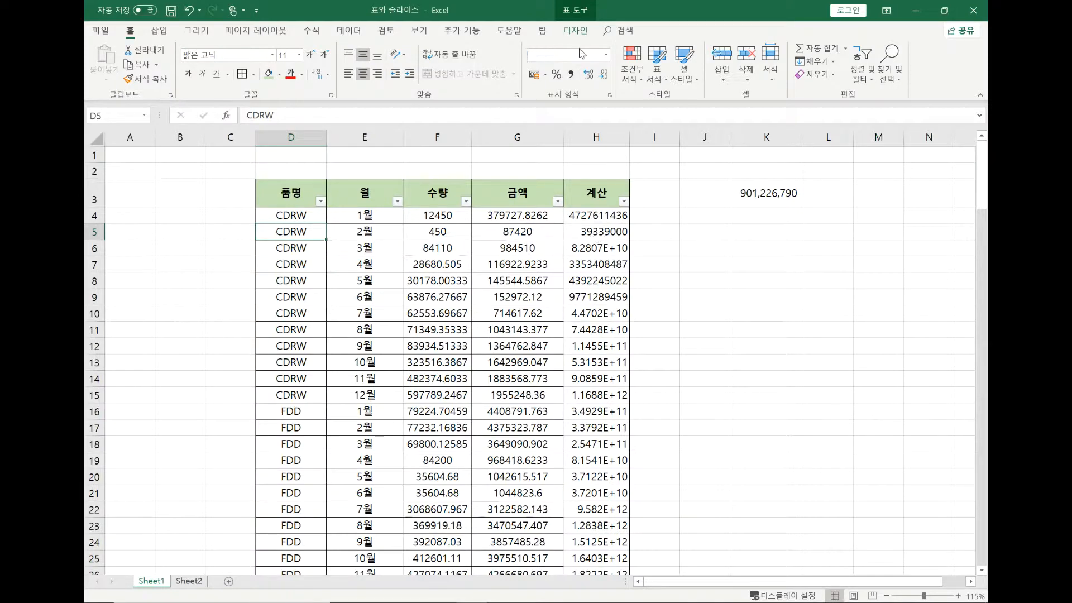
pyautogui.click(569, 14)
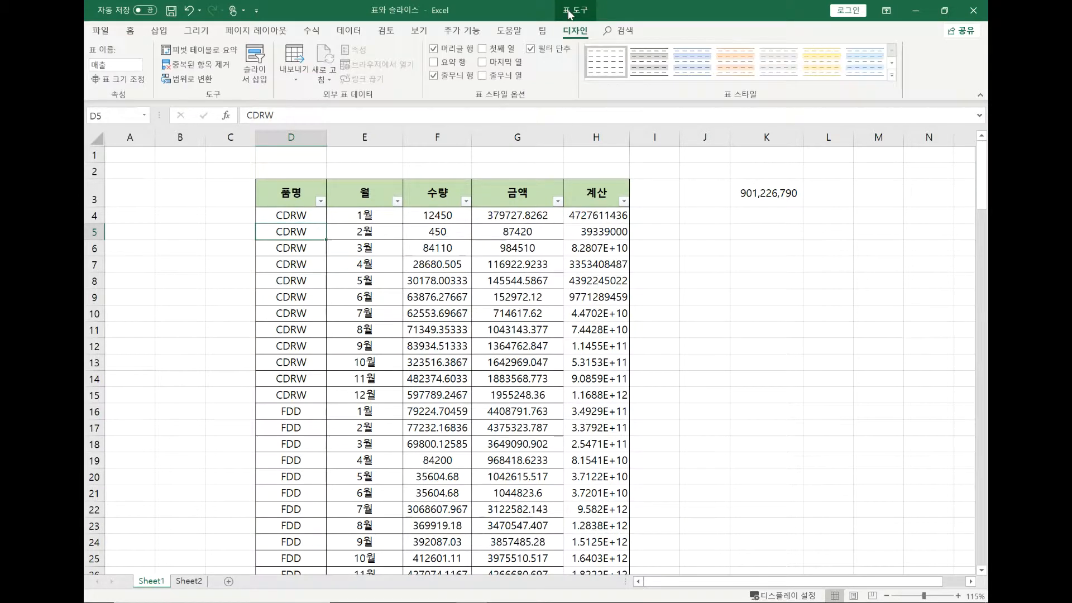
pyautogui.click(533, 235)
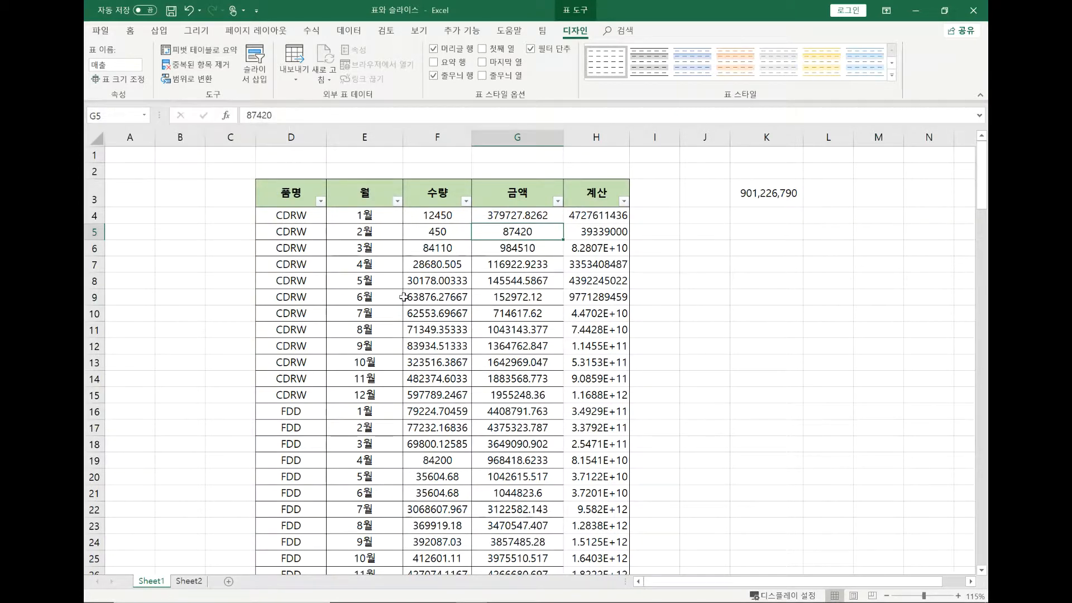
pyautogui.click(218, 48)
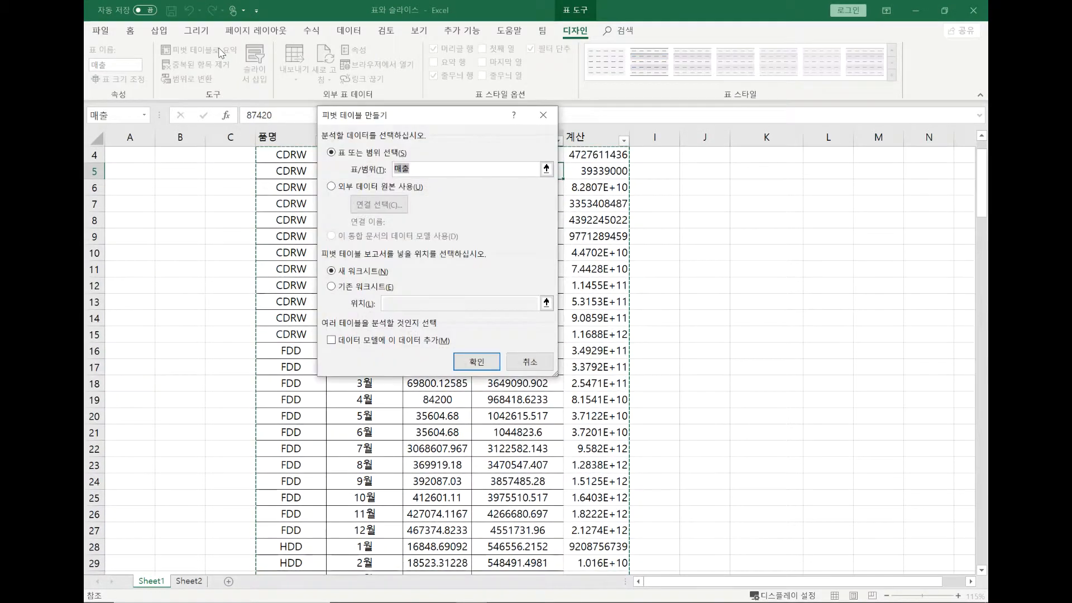
pyautogui.moveTo(456, 115); pyautogui.dragTo(473, 101)
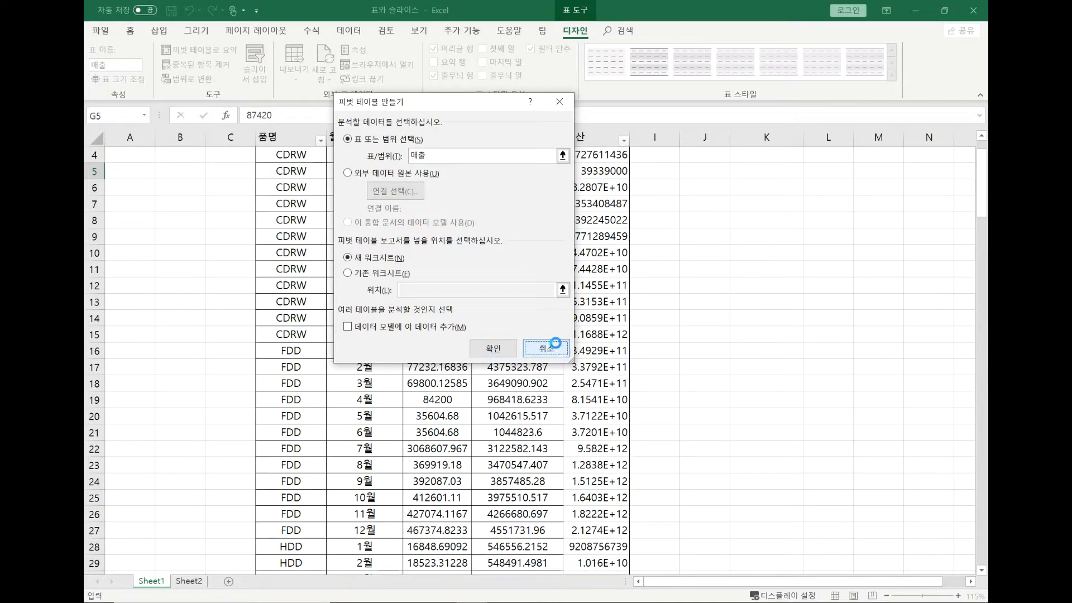
pyautogui.click(550, 347)
# Convert the 매출 table back to a normal cell range
pyautogui.click(445, 224)
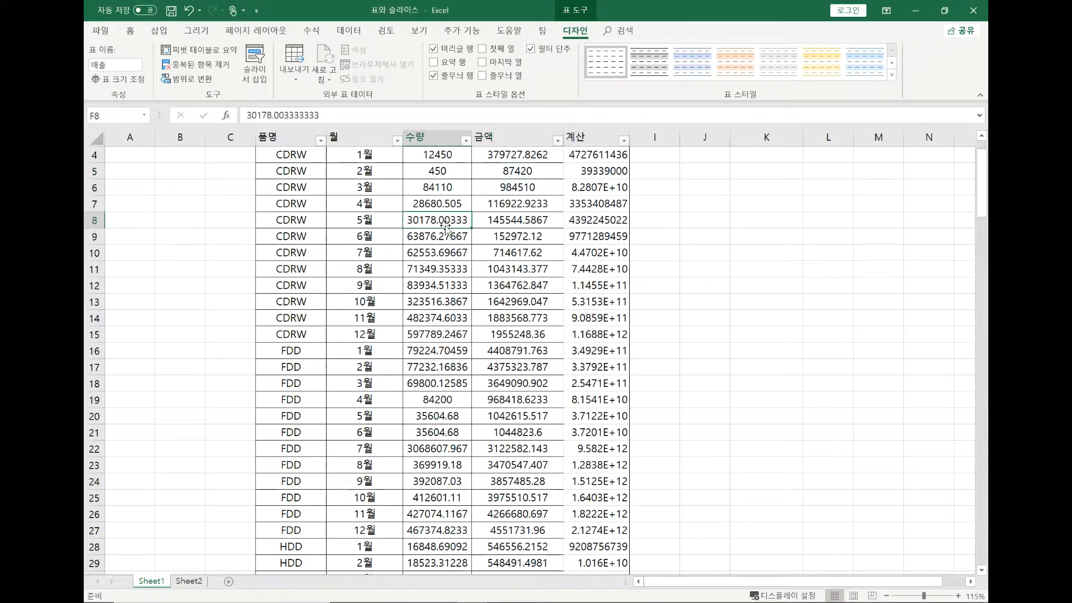
pyautogui.click(203, 82)
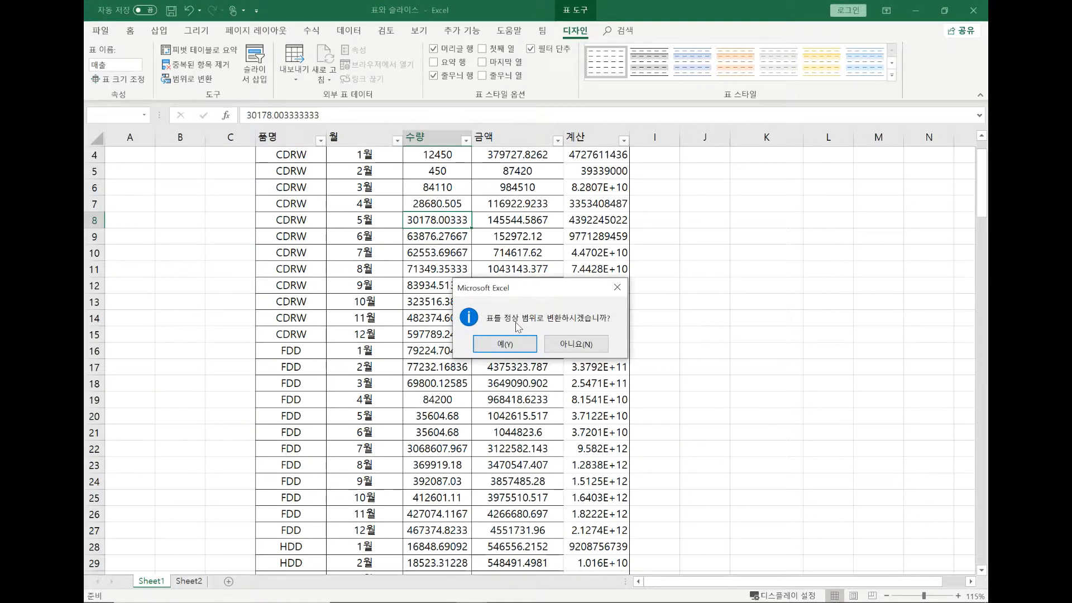
pyautogui.click(504, 343)
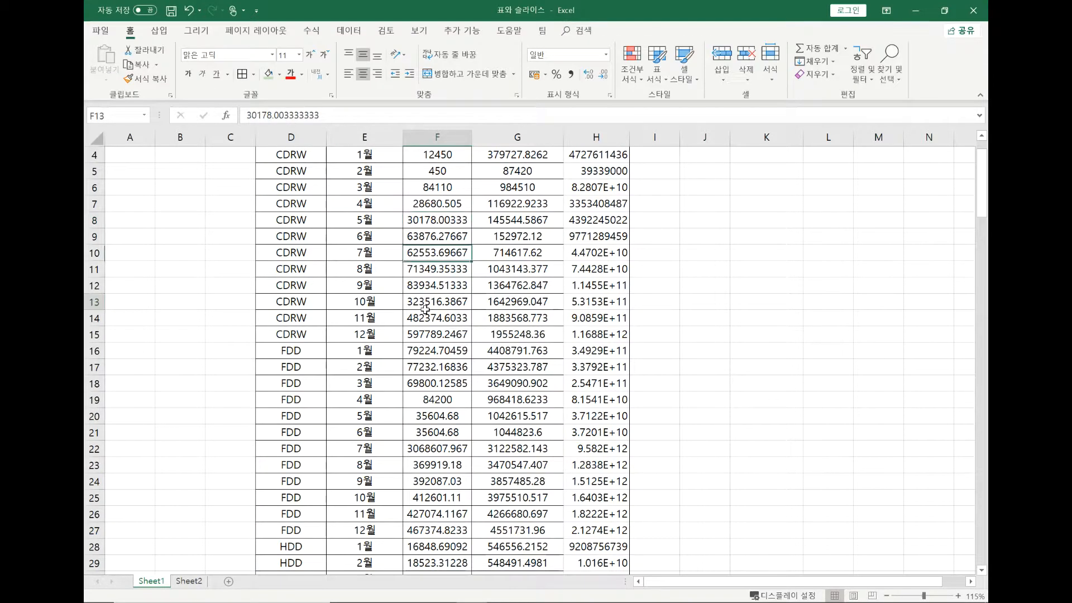
# Inspect cells of the converted range, including the 계산 formula in H8
pyautogui.scroll(1, 425, 308)
pyautogui.click(425, 308)
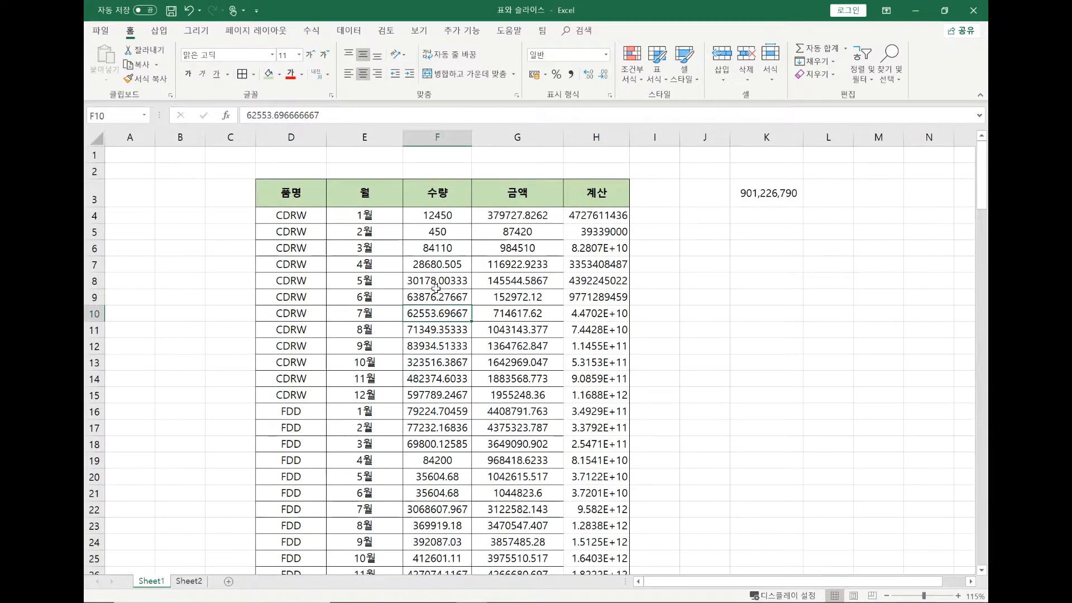
pyautogui.click(719, 291)
pyautogui.click(578, 286)
pyautogui.moveTo(708, 286); pyautogui.dragTo(710, 290)
pyautogui.click(597, 282)
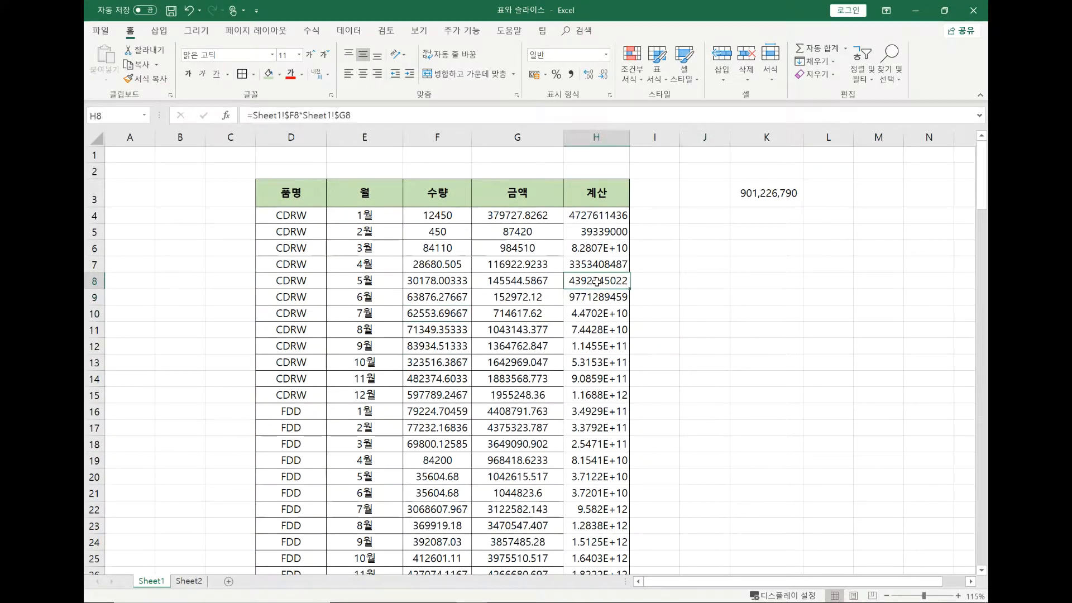
pyautogui.click(413, 265)
pyautogui.click(340, 262)
pyautogui.click(308, 262)
pyautogui.click(425, 264)
pyautogui.click(536, 266)
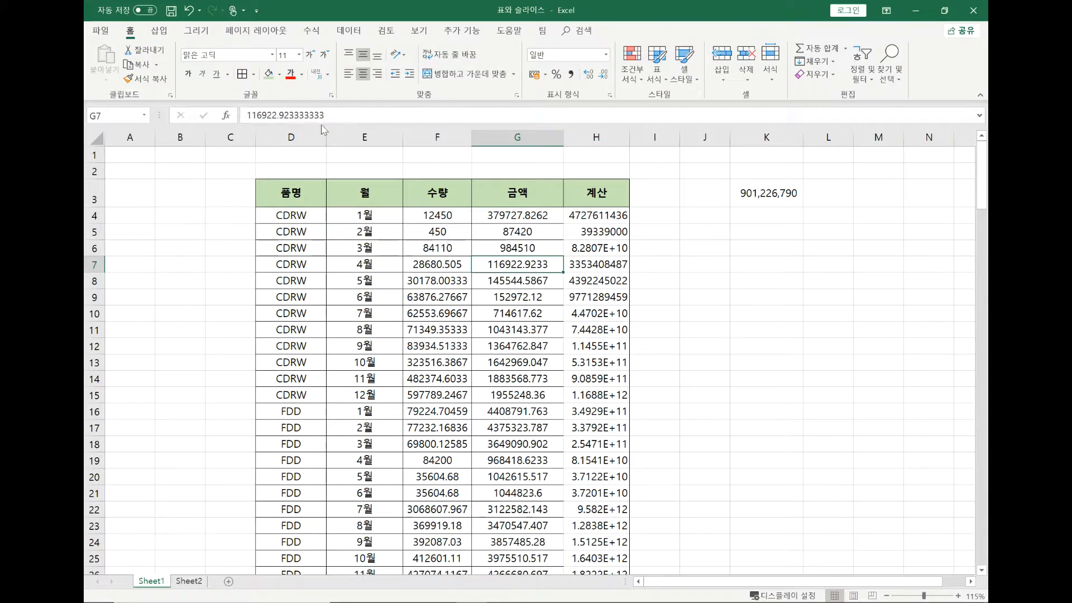
# Check which source range a new PivotTable uses for the plain list, and cancel without creating one
pyautogui.click(159, 30)
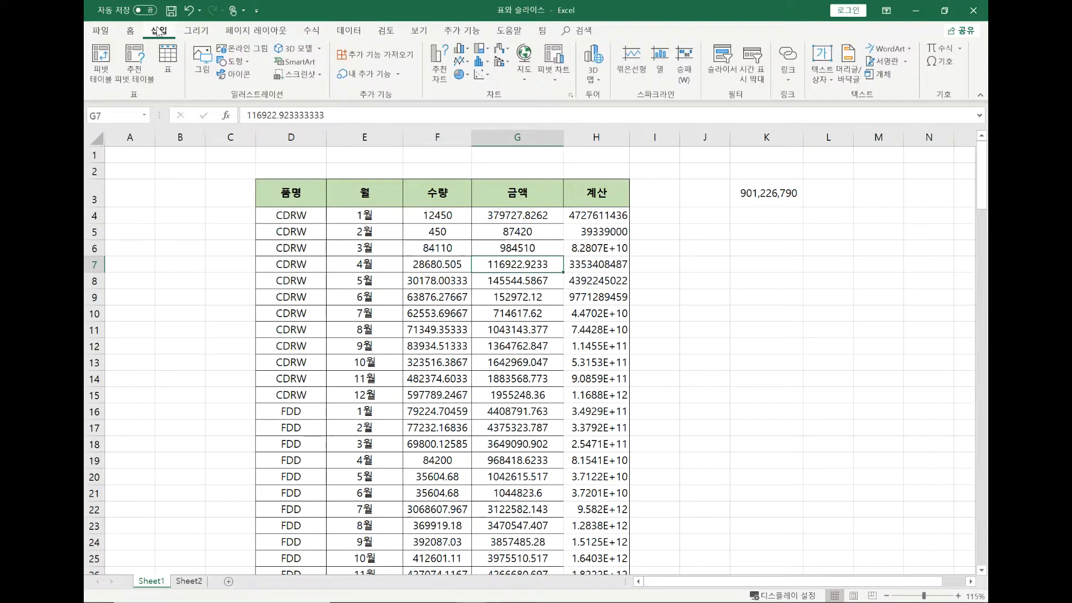
pyautogui.click(100, 58)
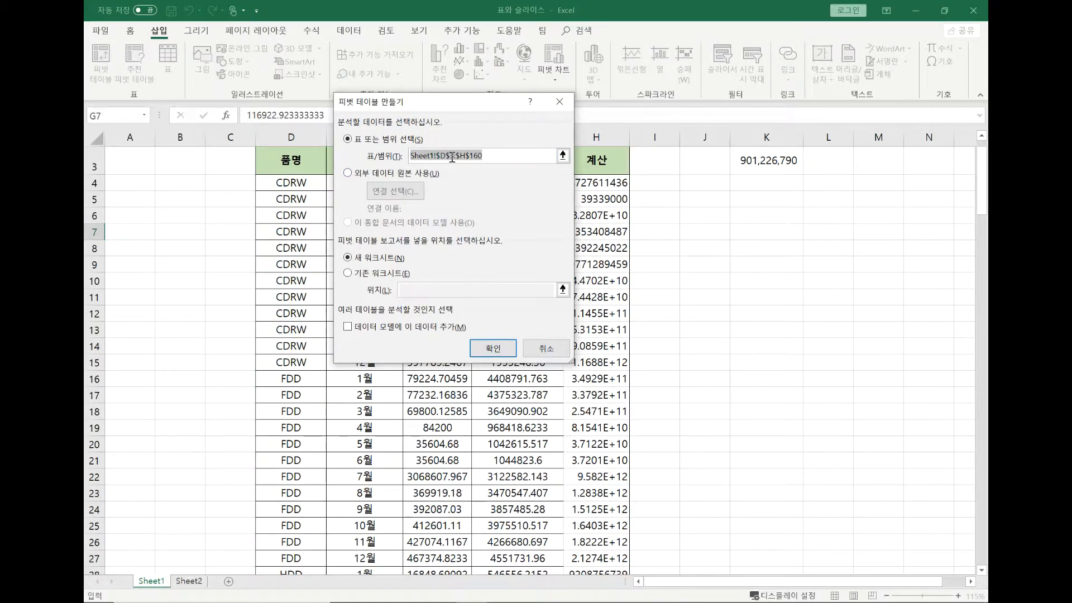
pyautogui.click(495, 158)
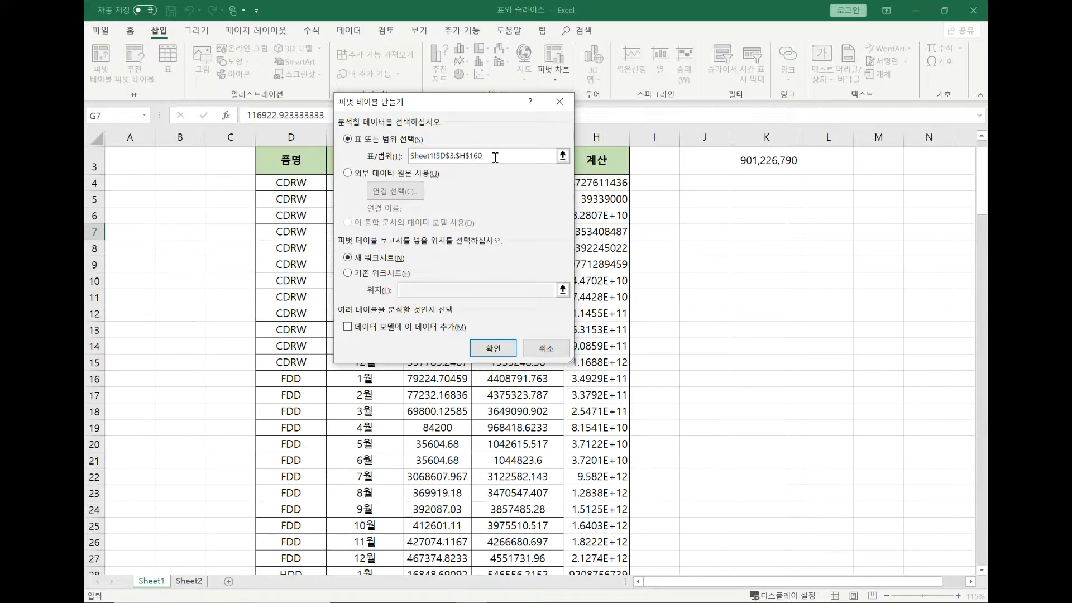
pyautogui.click(459, 158)
pyautogui.click(546, 348)
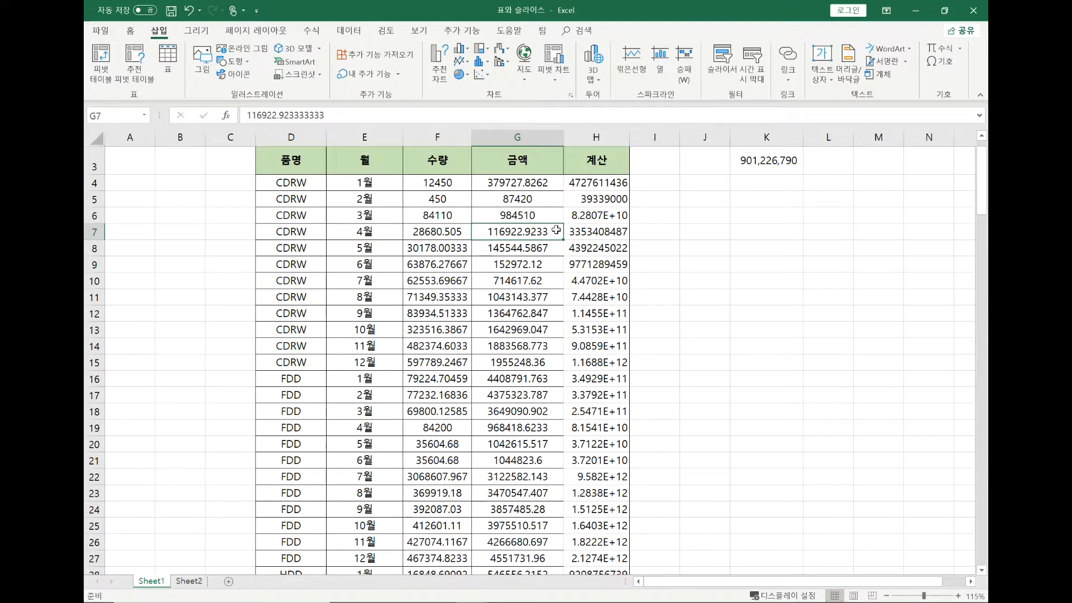
# Convert the list D3:H160 into an Excel table again, with the first row as headers
pyautogui.scroll(-9, 556, 230)
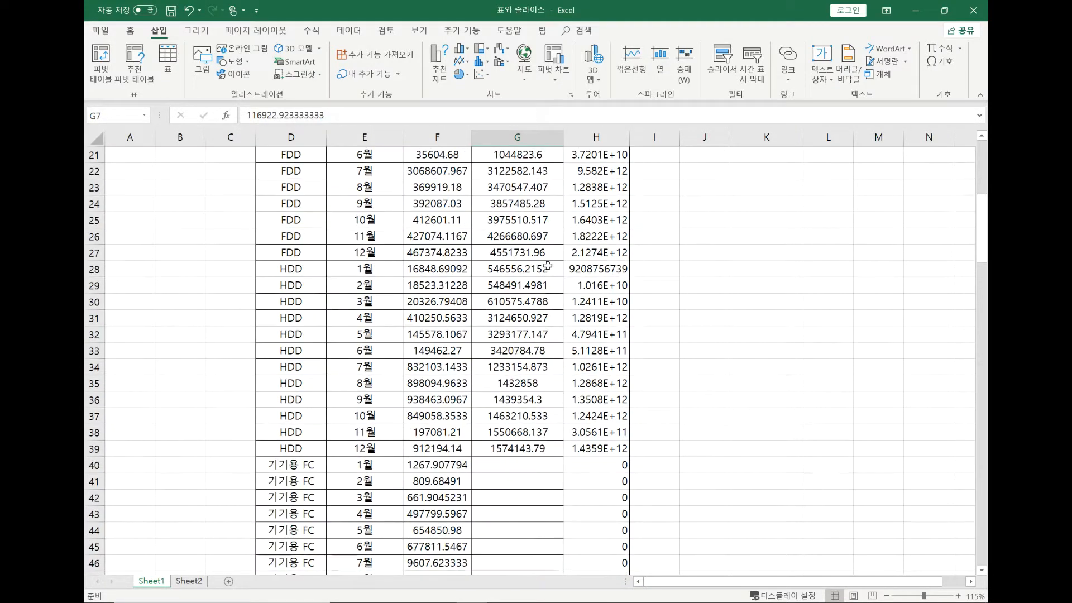
pyautogui.scroll(-9, 548, 266)
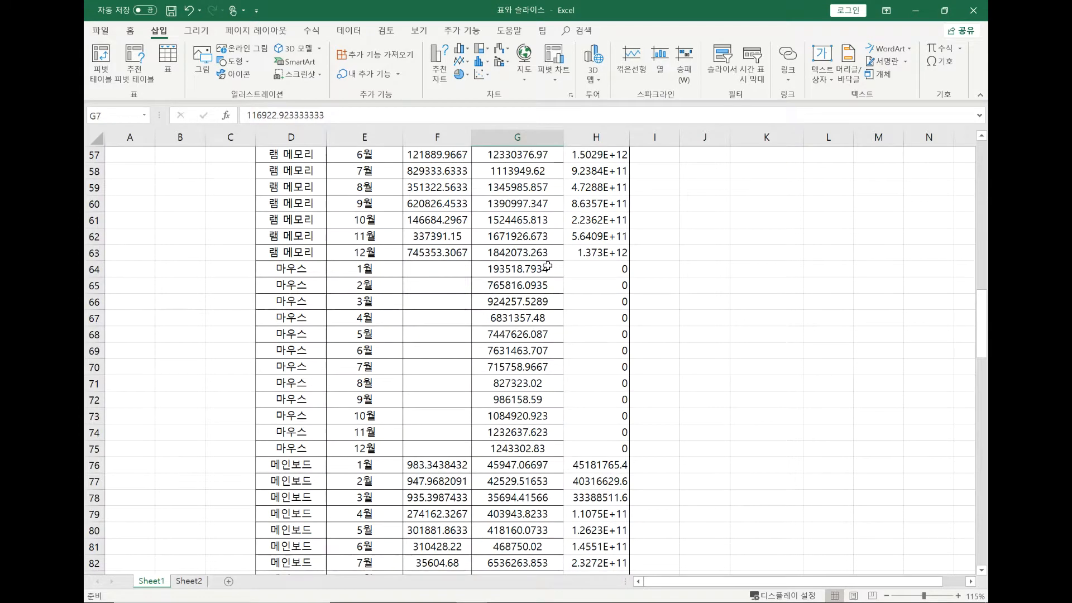
pyautogui.scroll(19, 548, 266)
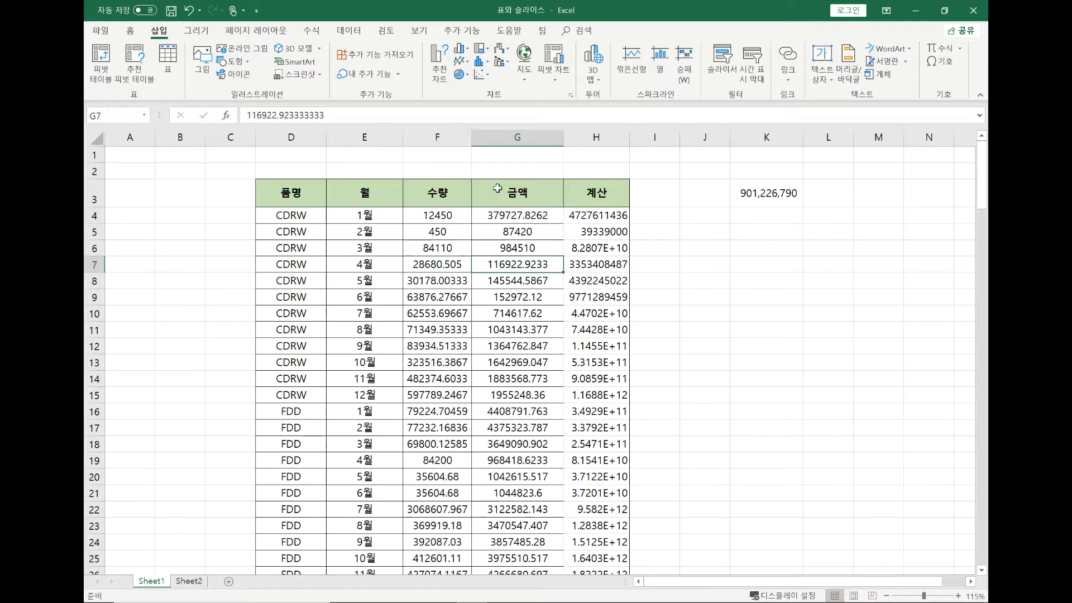
pyautogui.click(453, 283)
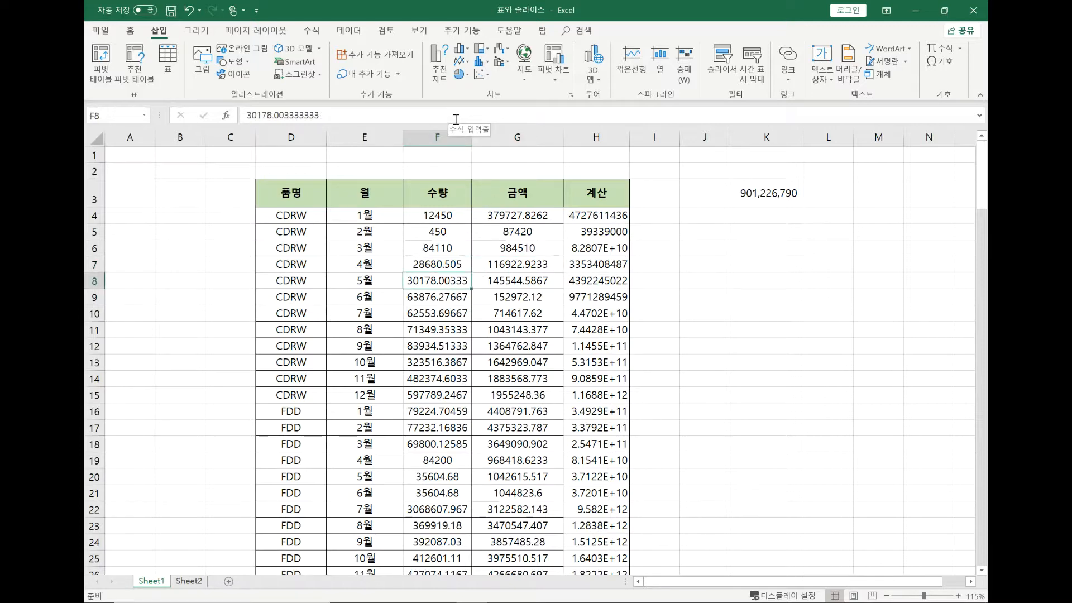
pyautogui.hotkey('ctrl', 't')
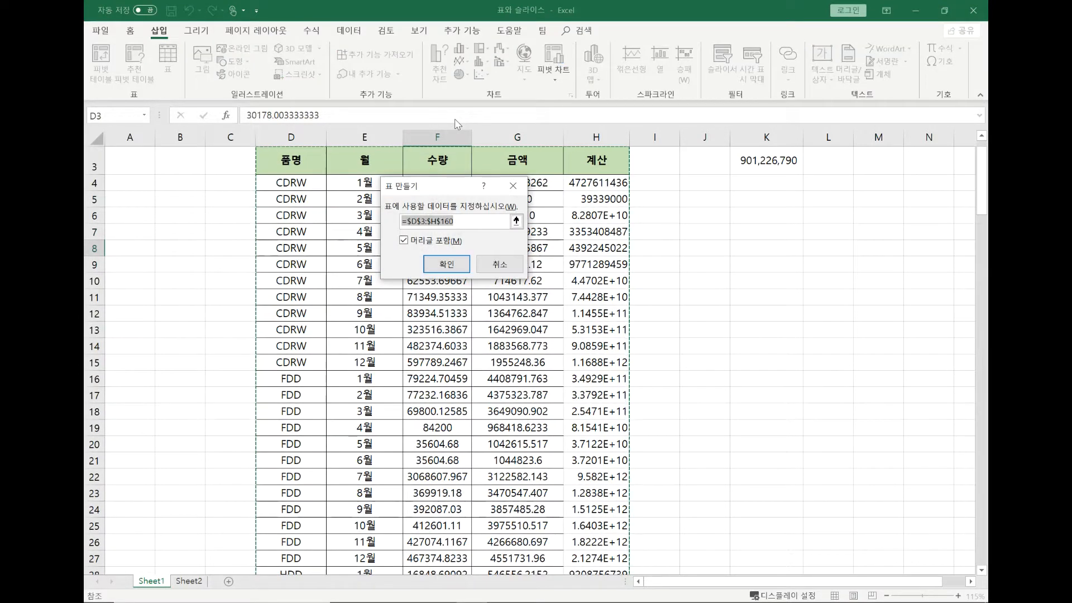
pyautogui.press('Return')
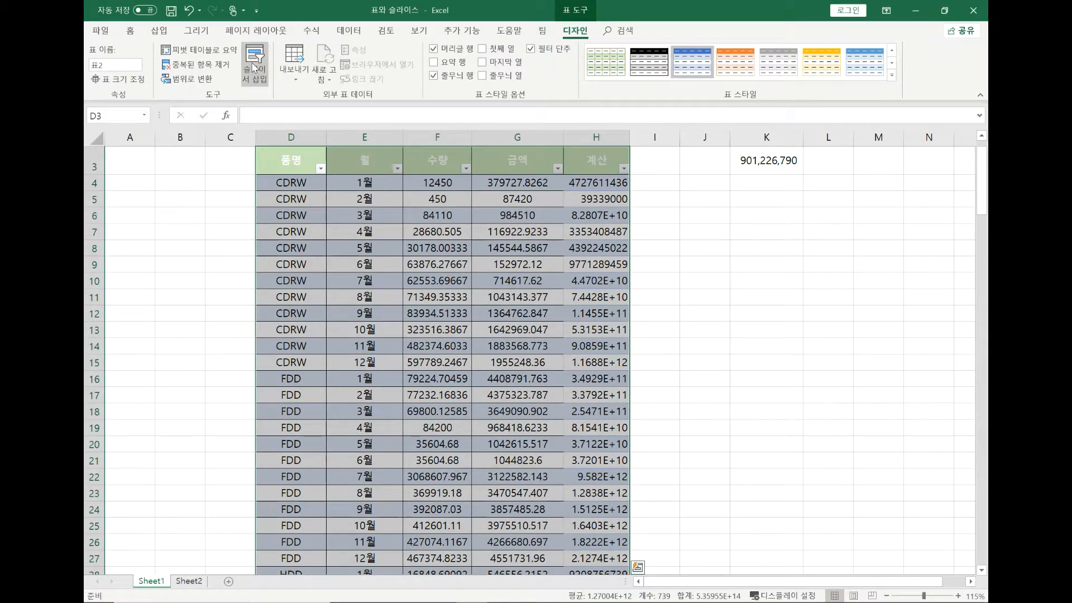
# Insert slicers for 품명 and 월 and arrange them side by side next to the table
pyautogui.click(254, 67)
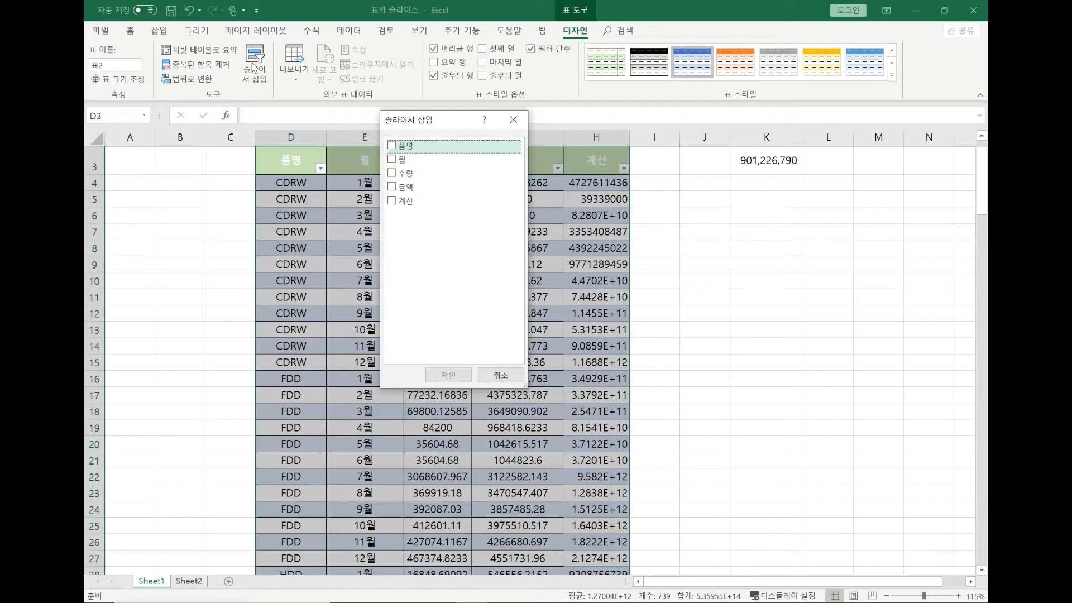
pyautogui.moveTo(459, 124); pyautogui.dragTo(637, 202)
pyautogui.click(578, 226)
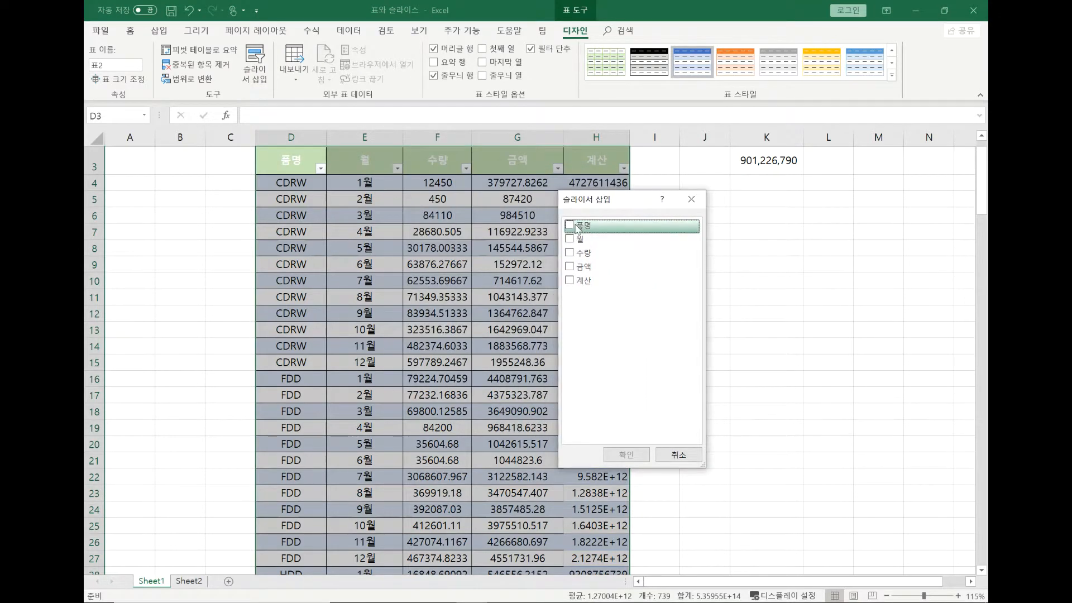
pyautogui.click(575, 239)
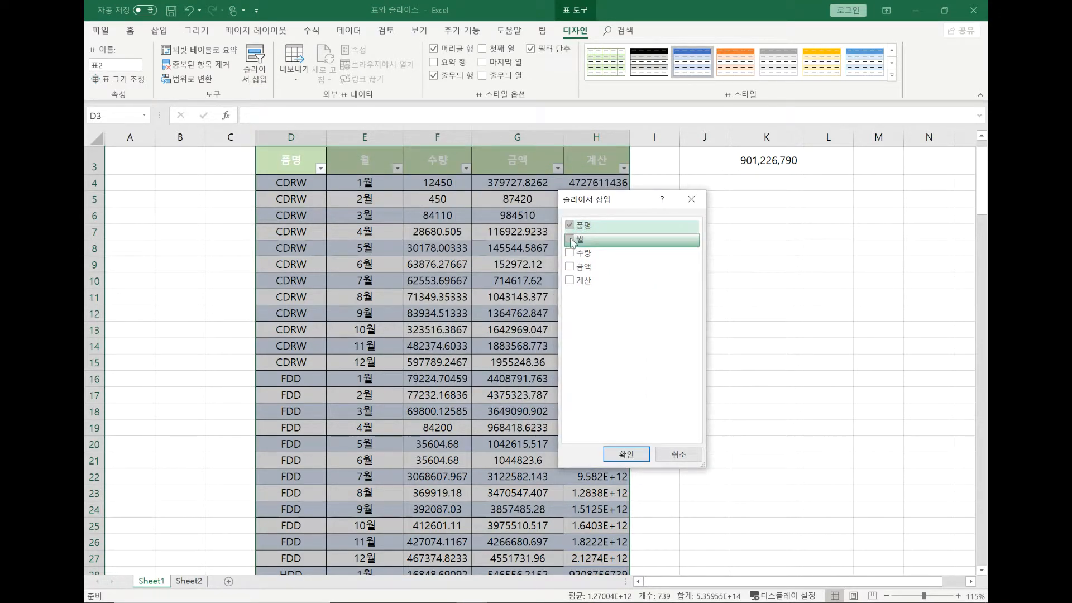
pyautogui.click(620, 453)
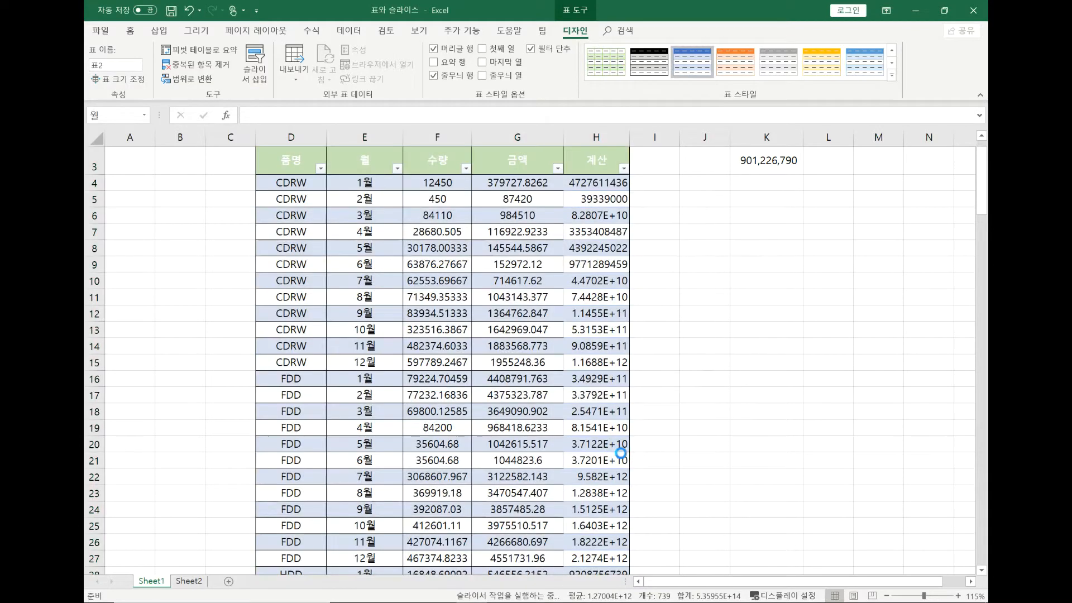
pyautogui.moveTo(555, 261); pyautogui.dragTo(749, 189)
pyautogui.moveTo(565, 297); pyautogui.dragTo(867, 188)
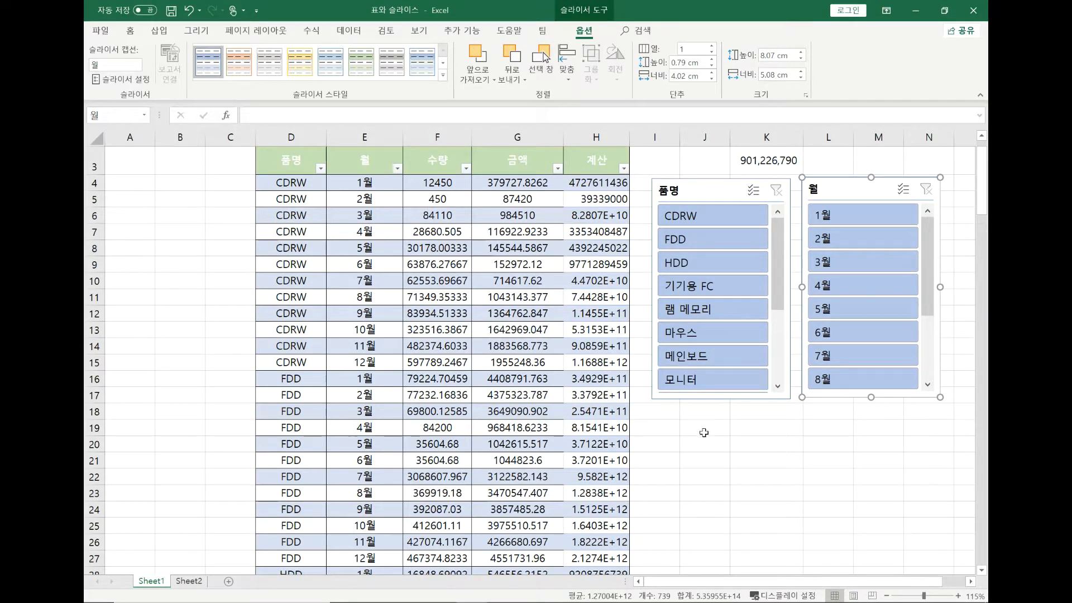
# Filter the table with the slicers to CDRW in 1월, and switch the filter to FDD for 1월 through 5월
pyautogui.click(695, 224)
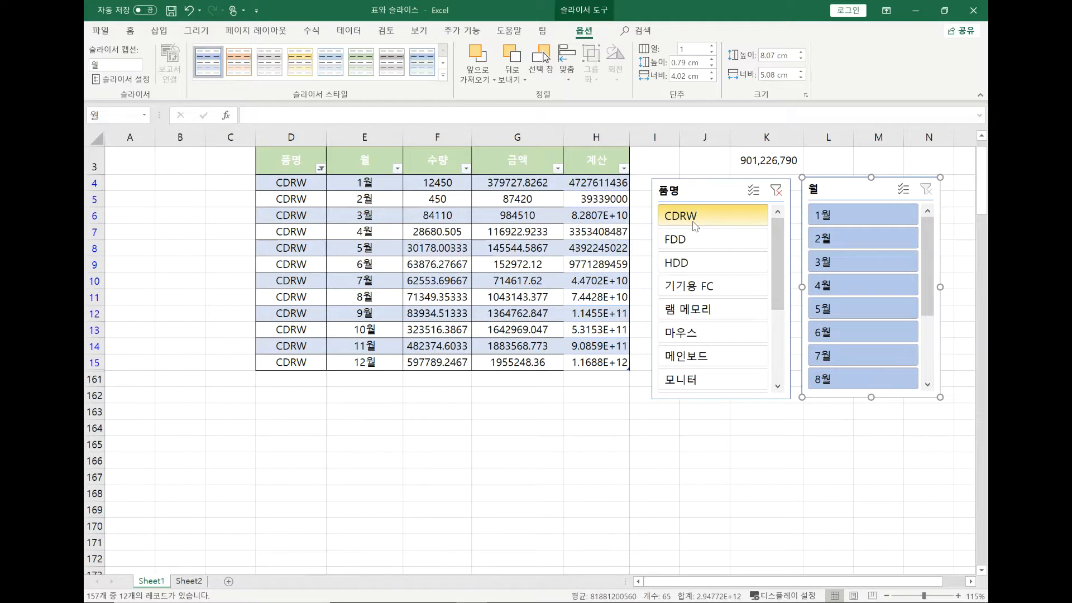
pyautogui.click(841, 225)
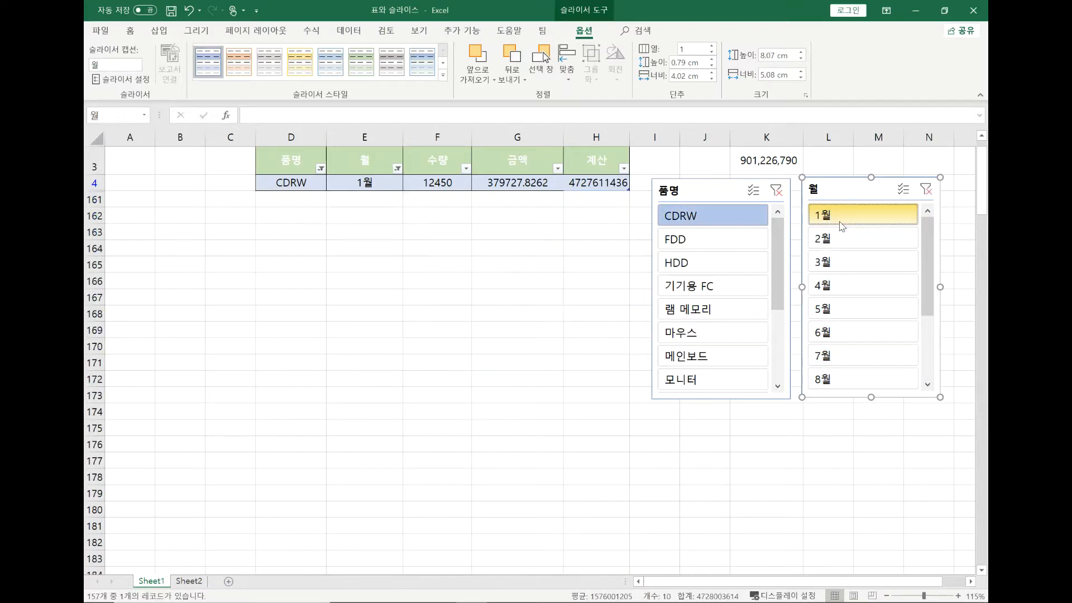
pyautogui.click(670, 240)
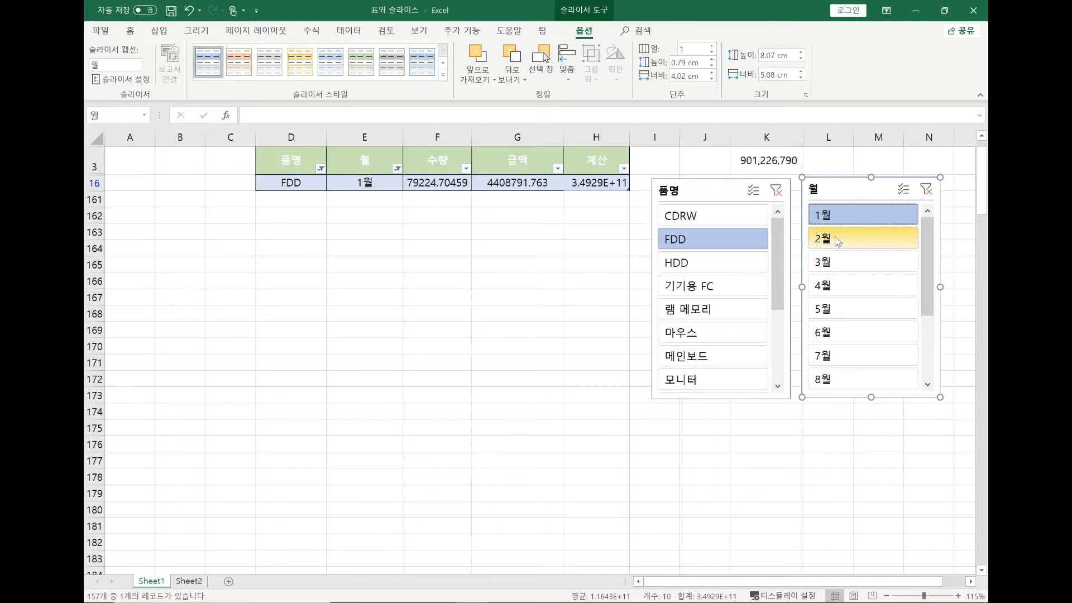
pyautogui.moveTo(842, 223); pyautogui.dragTo(844, 304)
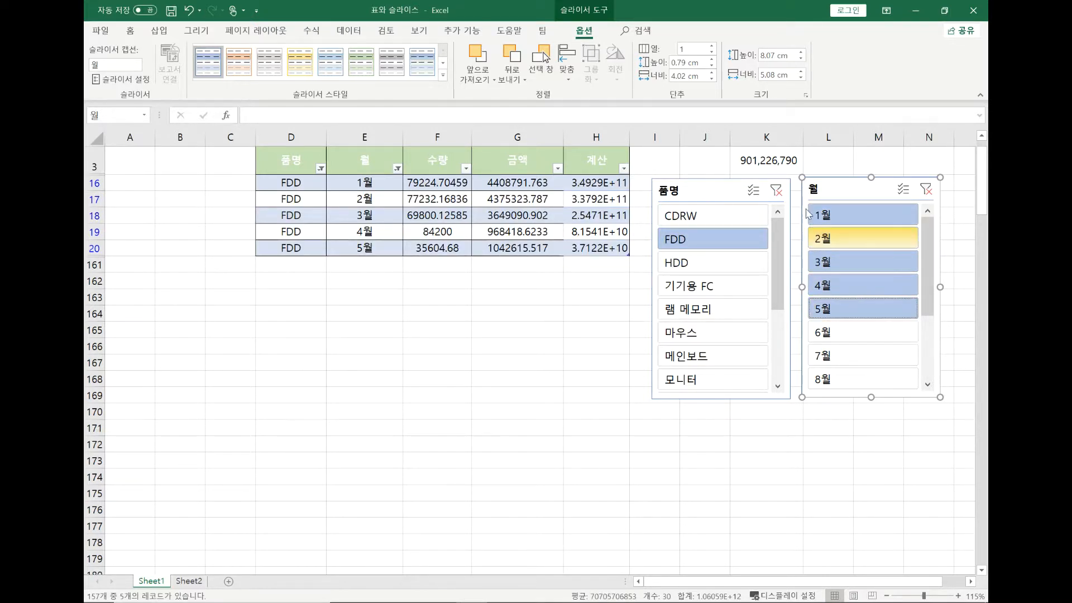
# Clear the filters of the 품명 and 월 slicers, and nudge both slicers slightly upward beside the table
pyautogui.click(776, 190)
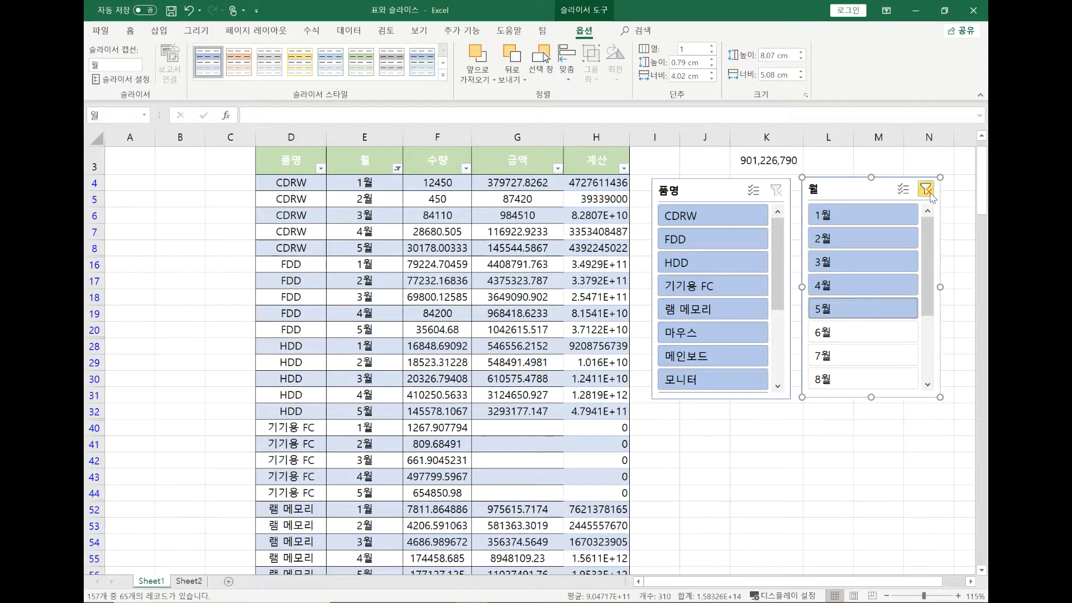
pyautogui.click(926, 191)
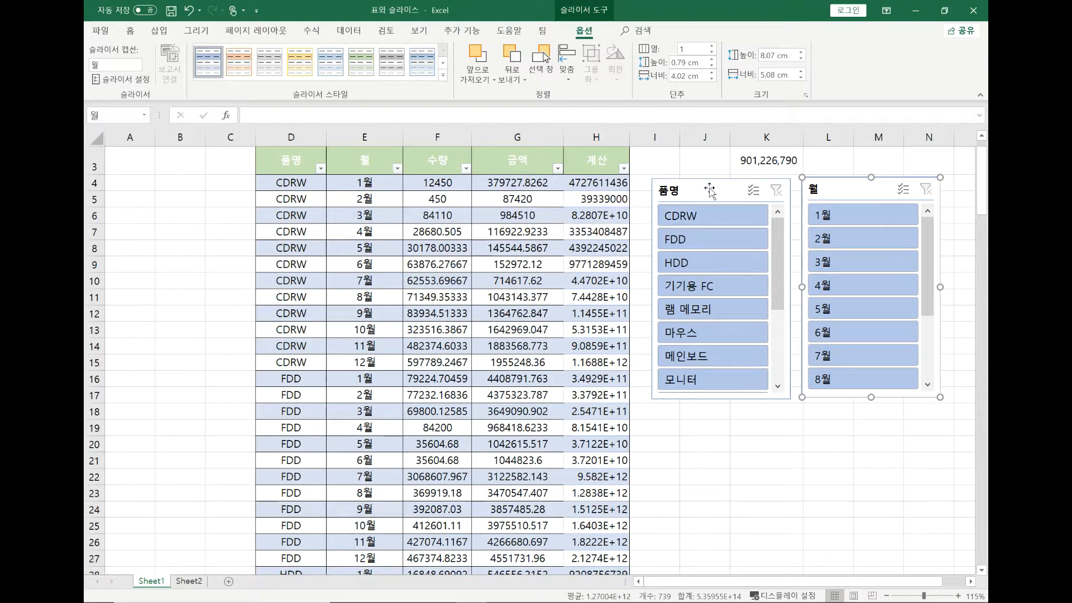
pyautogui.moveTo(709, 188); pyautogui.dragTo(708, 184)
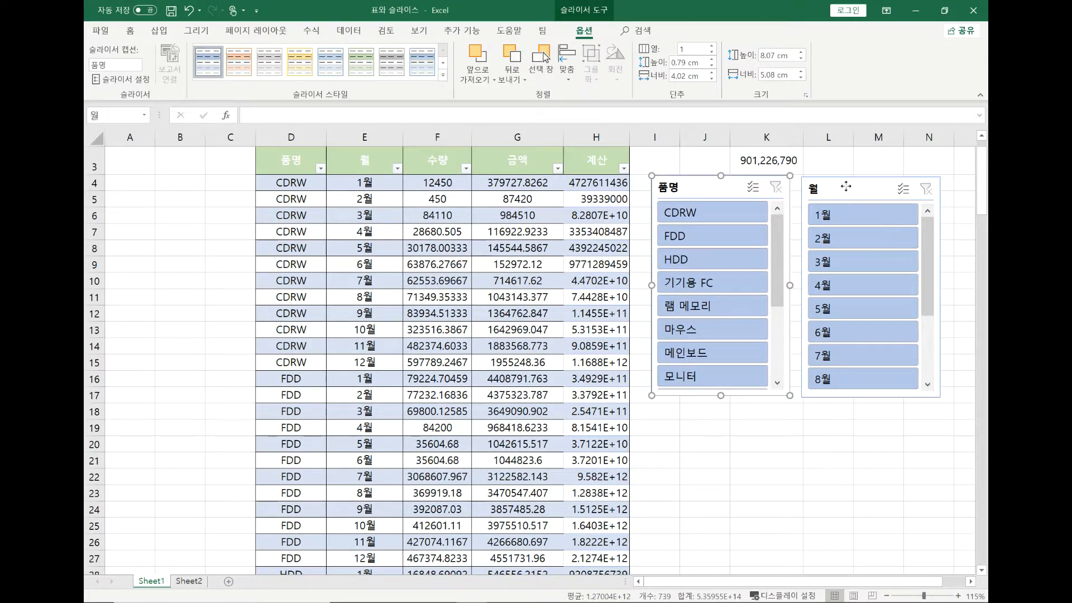
pyautogui.click(845, 185)
pyautogui.moveTo(845, 184); pyautogui.dragTo(844, 182)
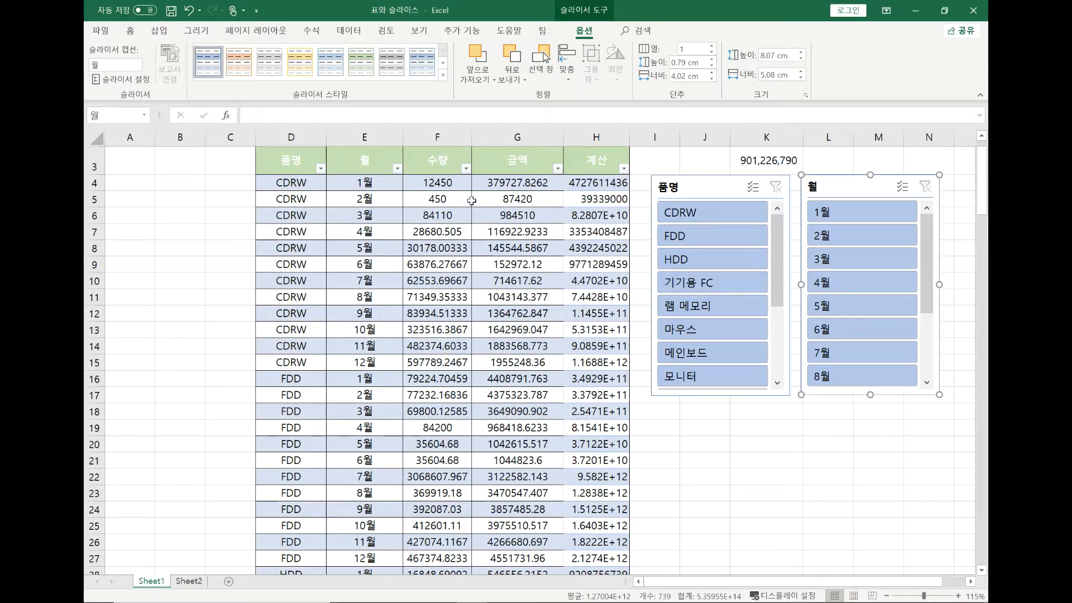
# Filter the table with the slicers to FDD, HDD and 기기용 FC for 2월, and clear both filters
pyautogui.click(508, 231)
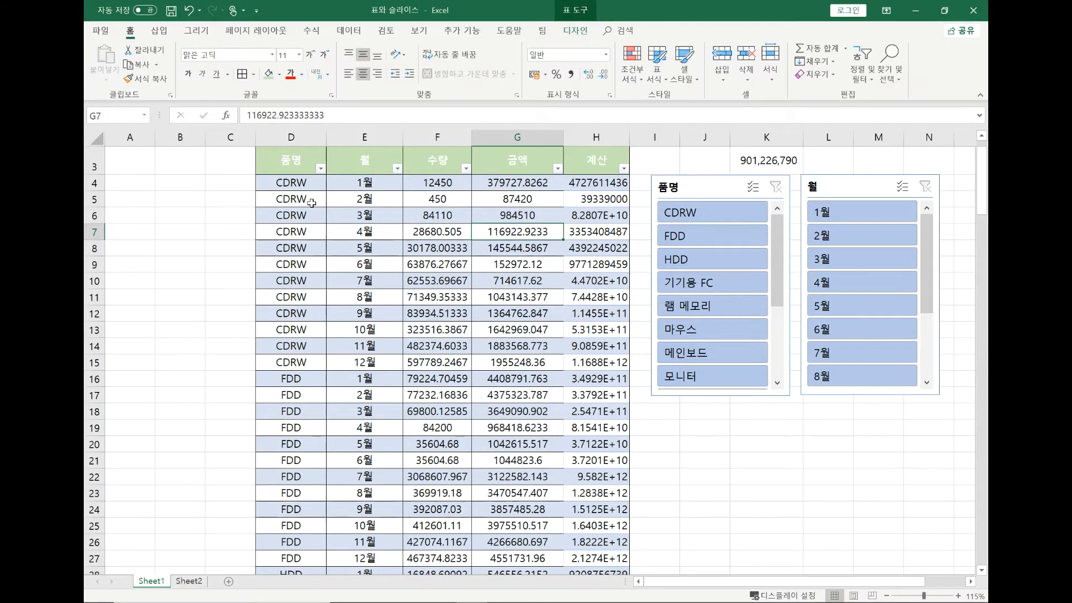
pyautogui.moveTo(725, 235); pyautogui.dragTo(733, 297)
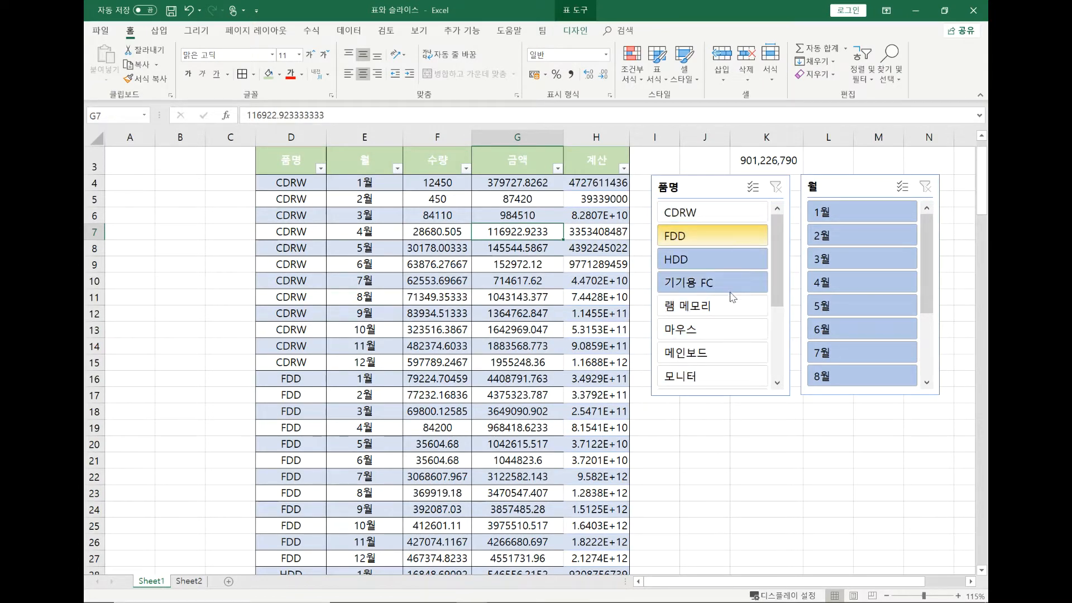
pyautogui.click(843, 244)
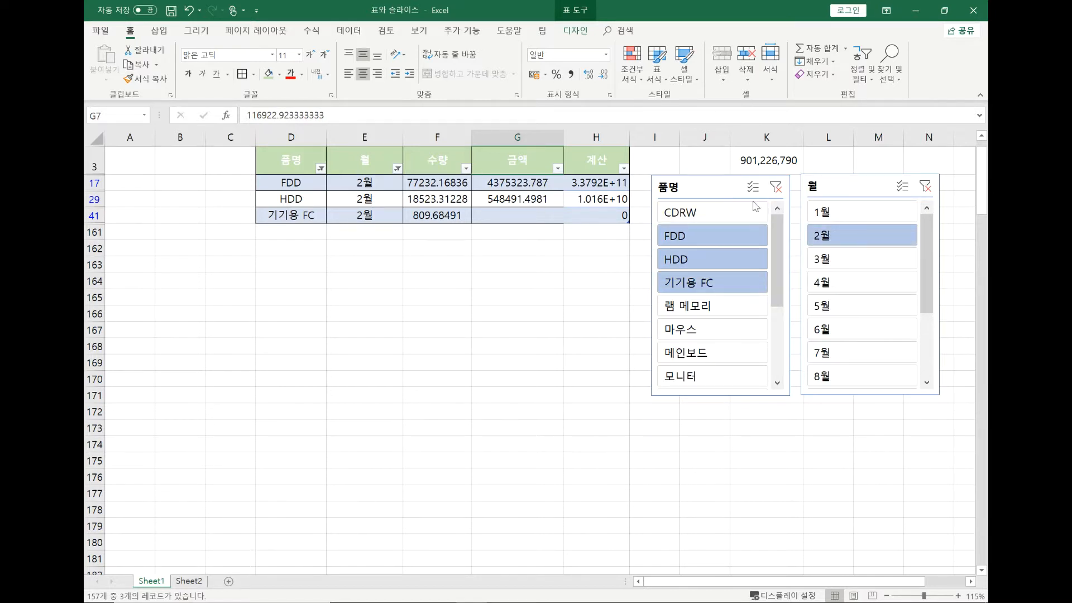
pyautogui.click(776, 186)
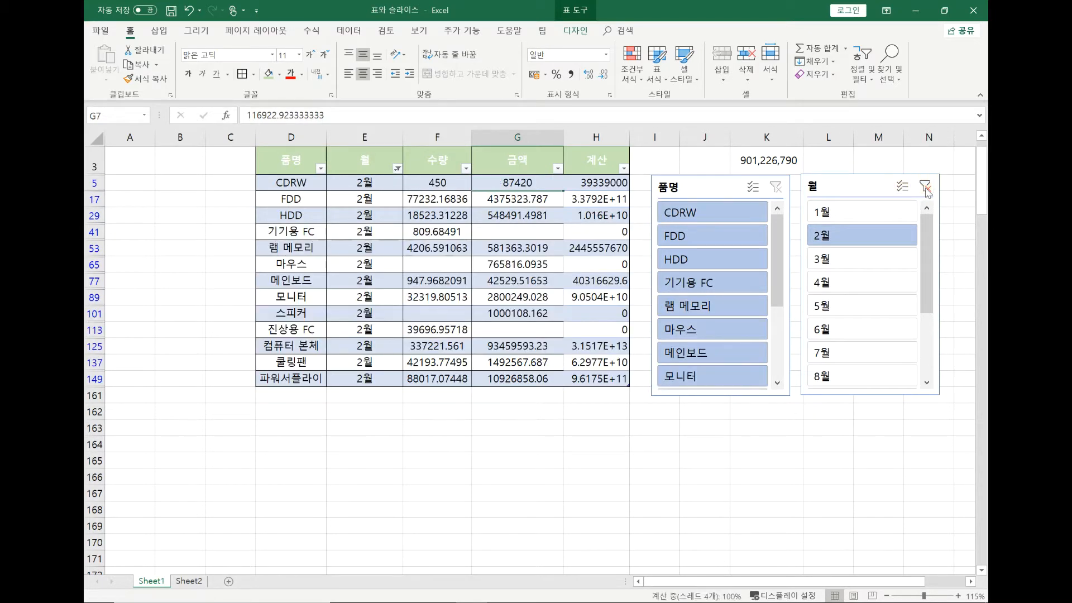
pyautogui.click(924, 188)
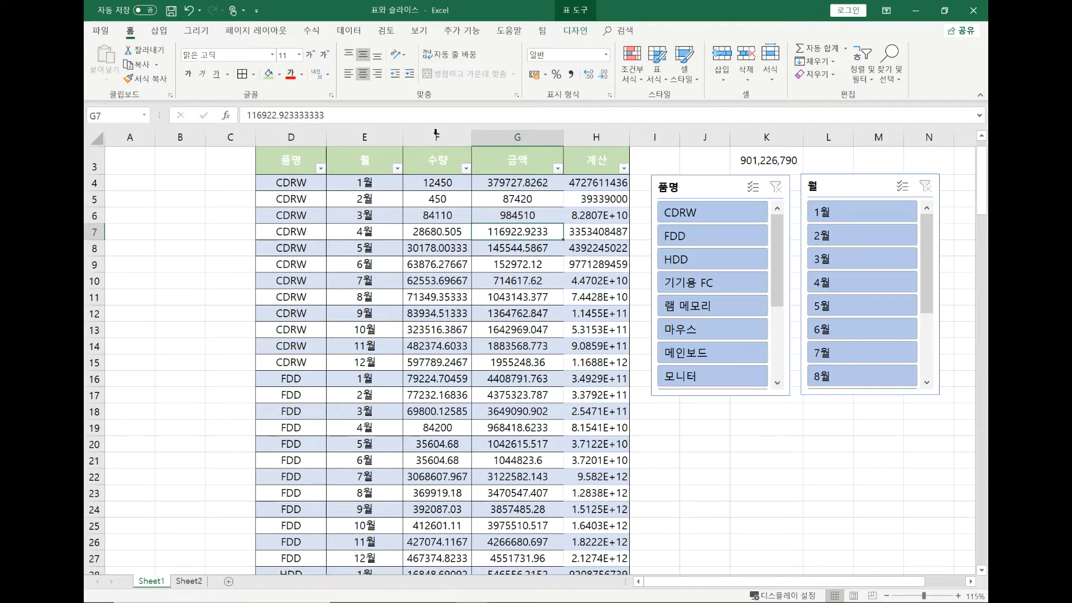
# Display the design options of the sales table, including the slicer insertion command
pyautogui.click(575, 17)
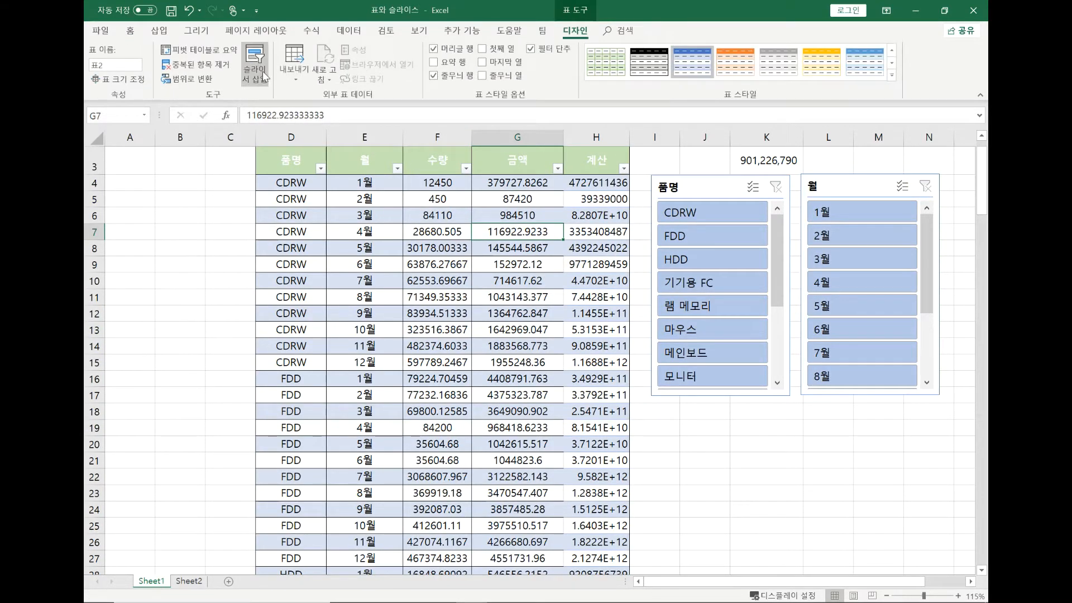